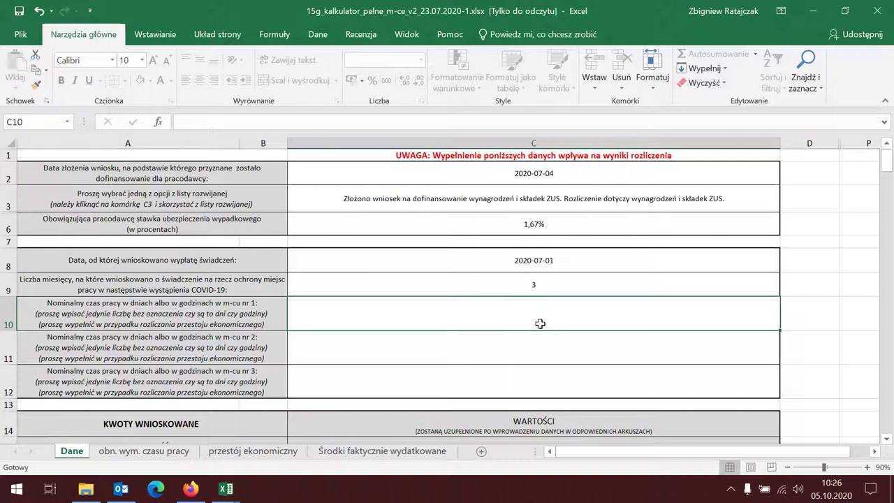
- Enter 168 as the nominal working time for months 1, 2 and 3 in cells C10 to C12 of the Dane sheet
text(168)
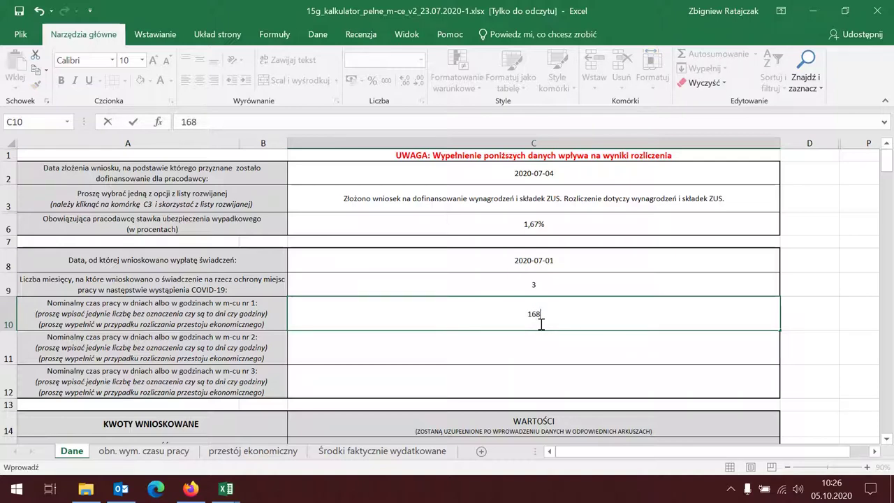
click(545, 344)
text(1)
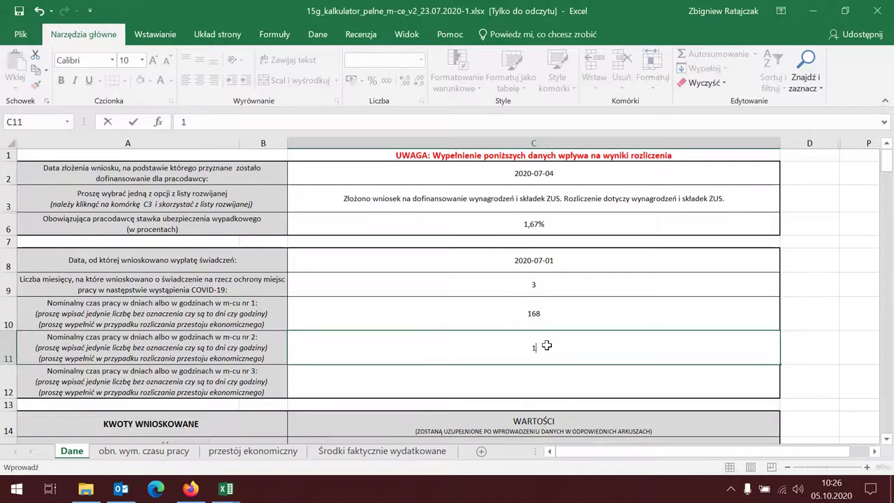
text(68)
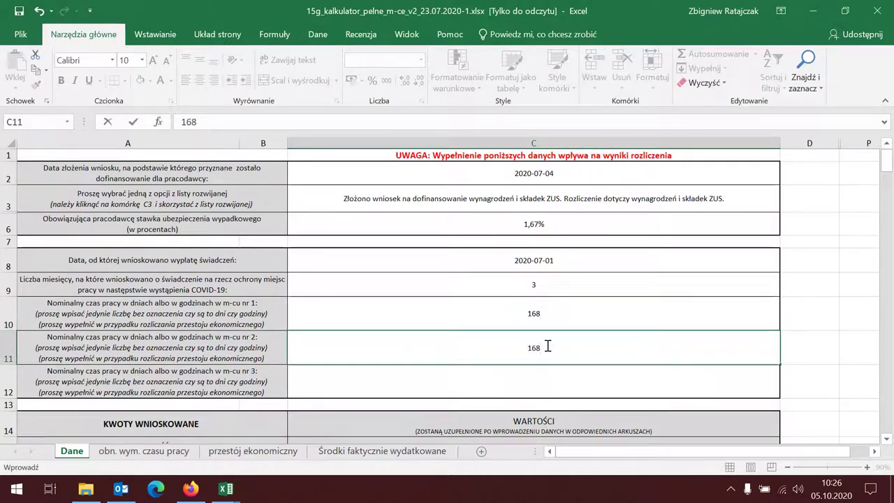
click(528, 392)
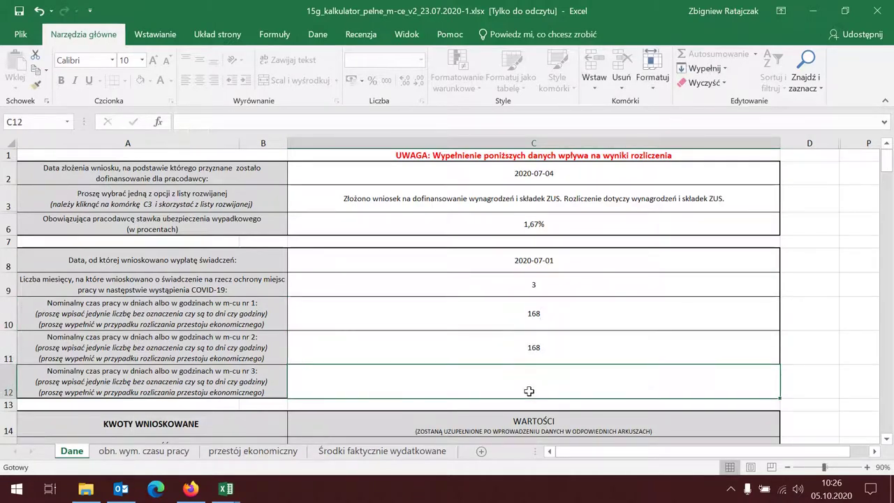
text(168)
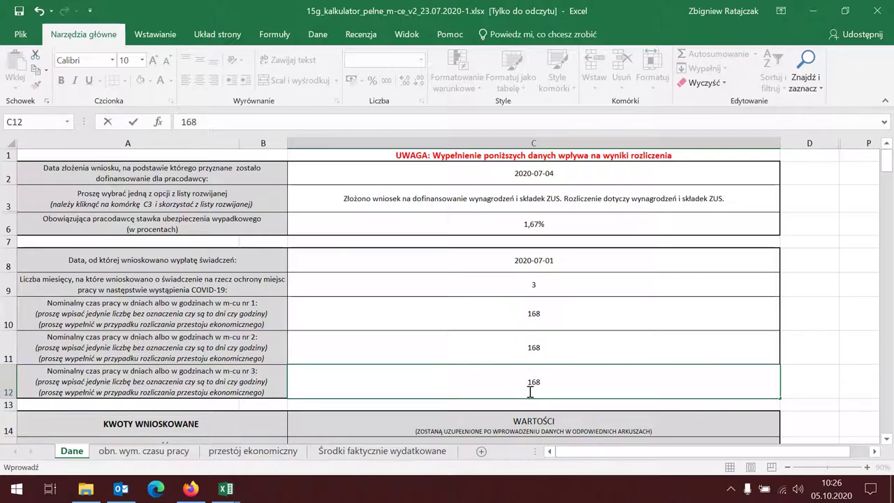
click(817, 263)
- Copy the total reduced-working-time funding from the obniżony wymiar czasu pracy sheet of 201005_kalkulator_nagranie_wniosek.xlsx
scroll(818, 264, down, 3)
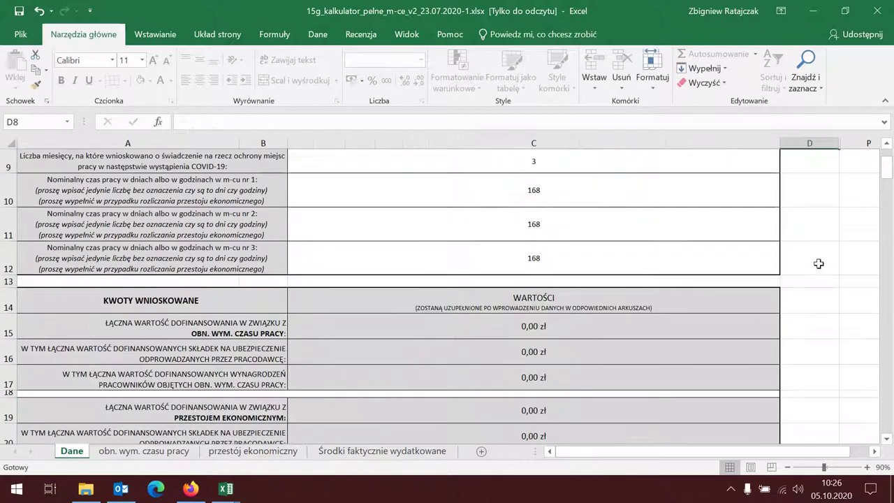
scroll(818, 263, down, 3)
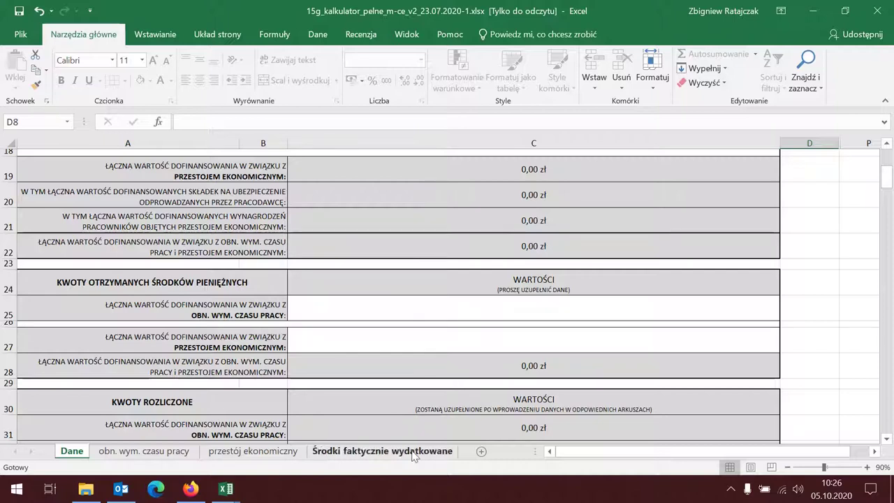
mouse_move(235, 497)
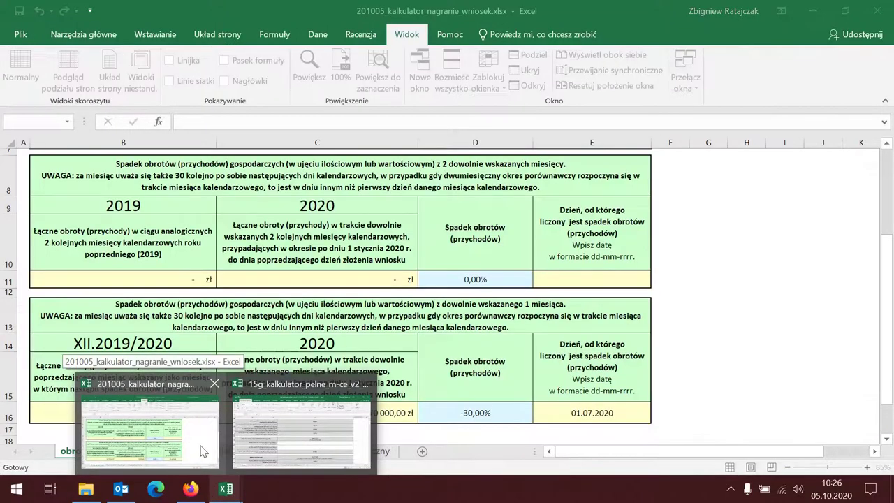
click(202, 450)
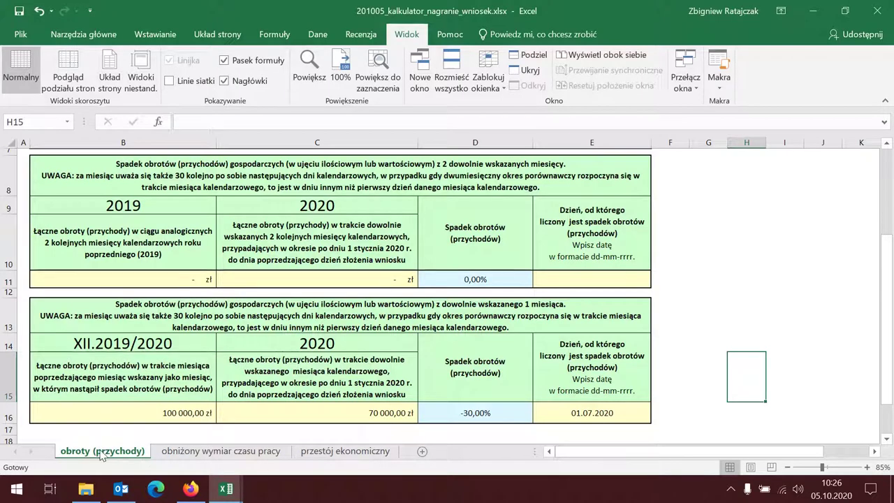
click(196, 451)
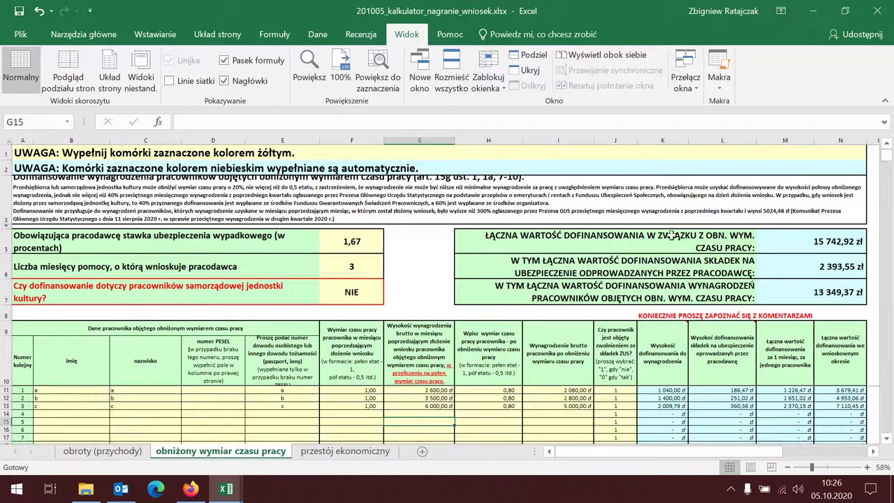
click(825, 242)
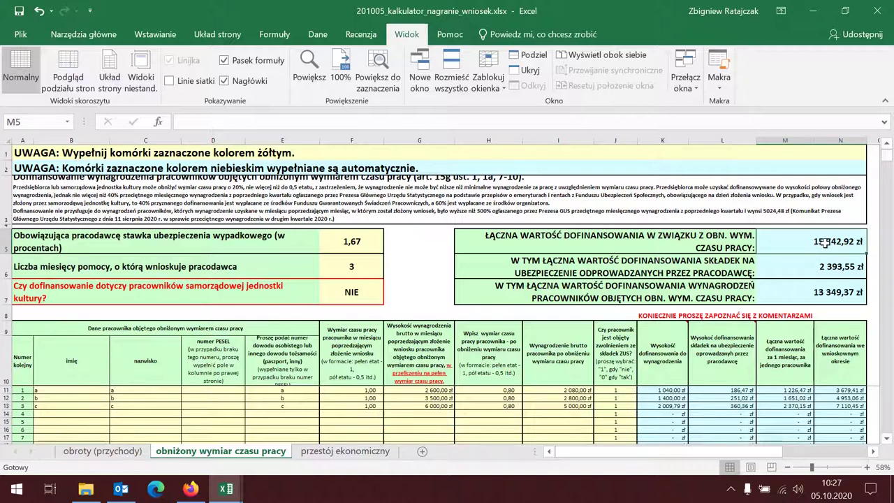
right_click(824, 241)
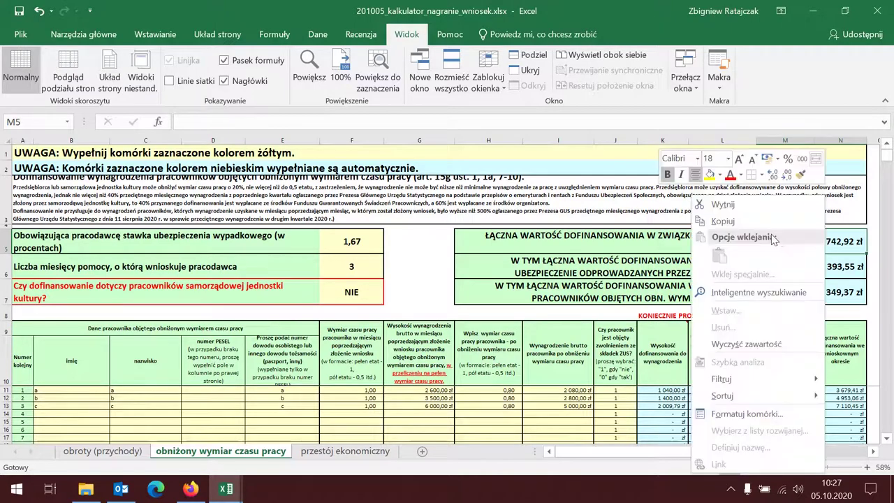
click(723, 221)
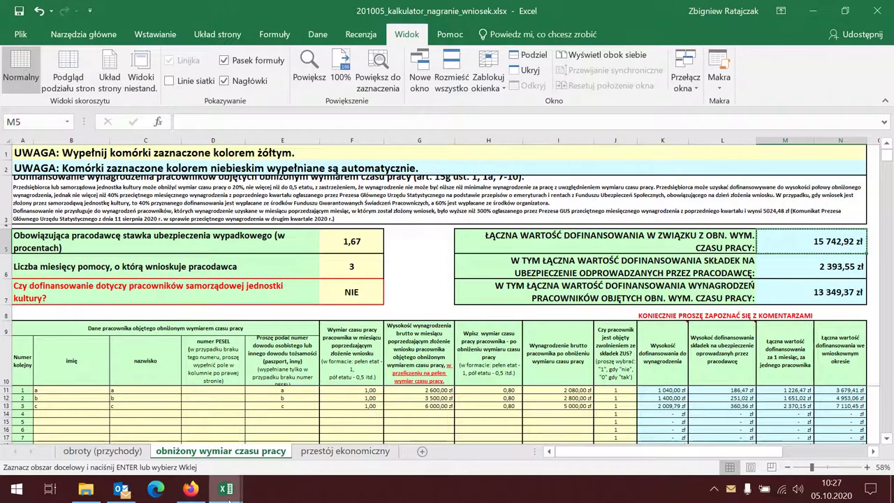
- Try to paste the copied funding total into cell C25 of the Dane sheet in 15g_kalkulator_pelne_m-ce_v2_23.07.2020-1.xlsx
mouse_move(228, 491)
click(309, 455)
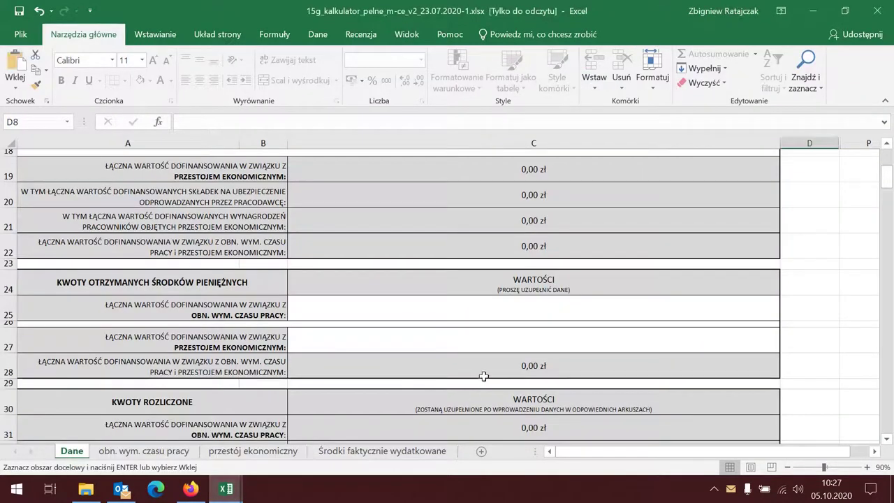
click(553, 311)
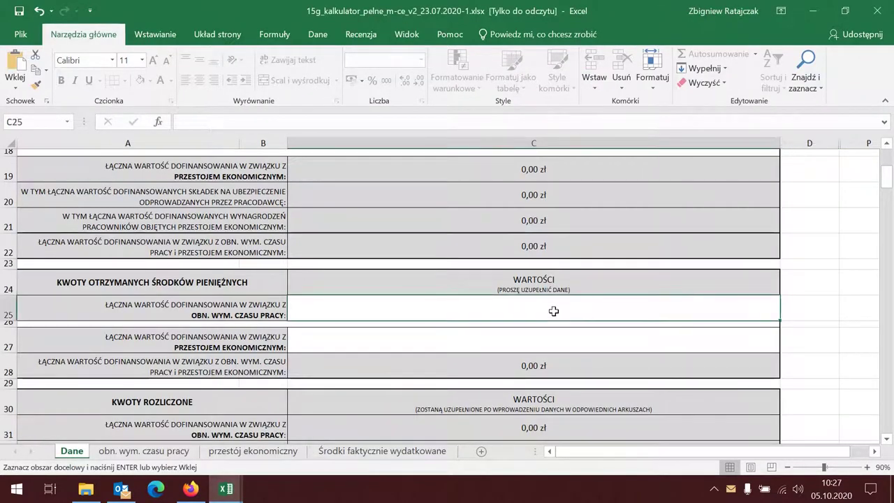
key(ctrl+v)
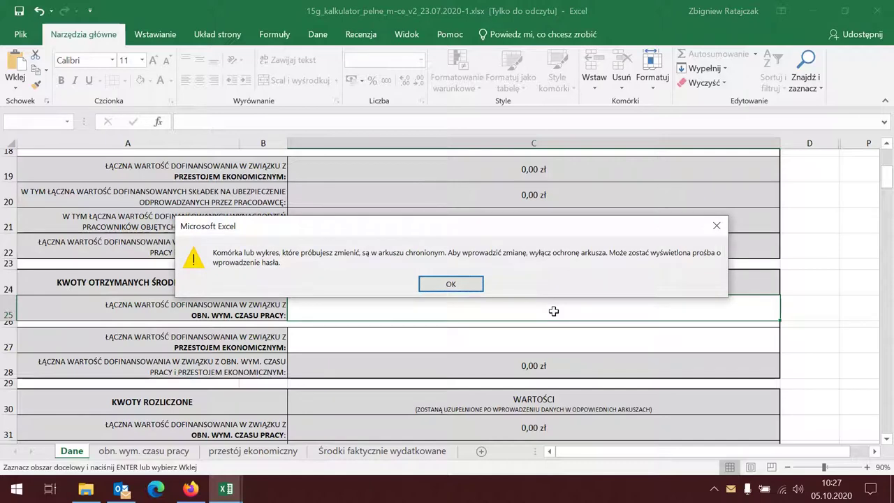
click(456, 286)
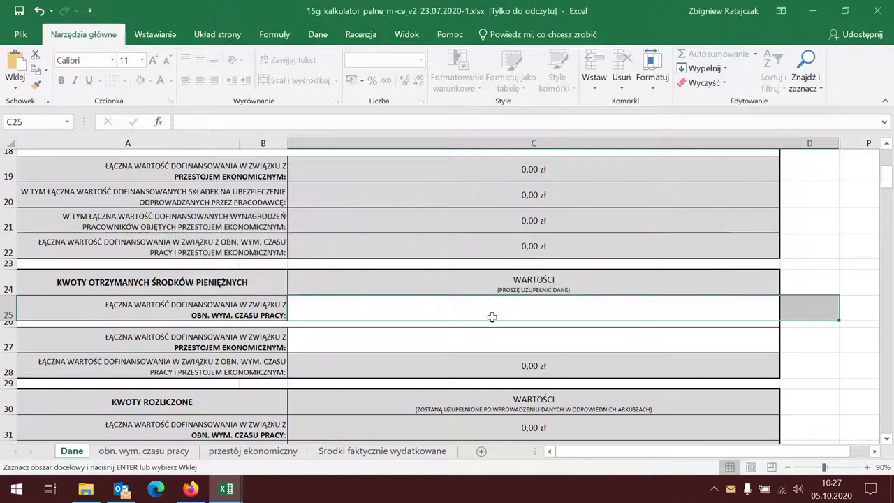
right_click(516, 311)
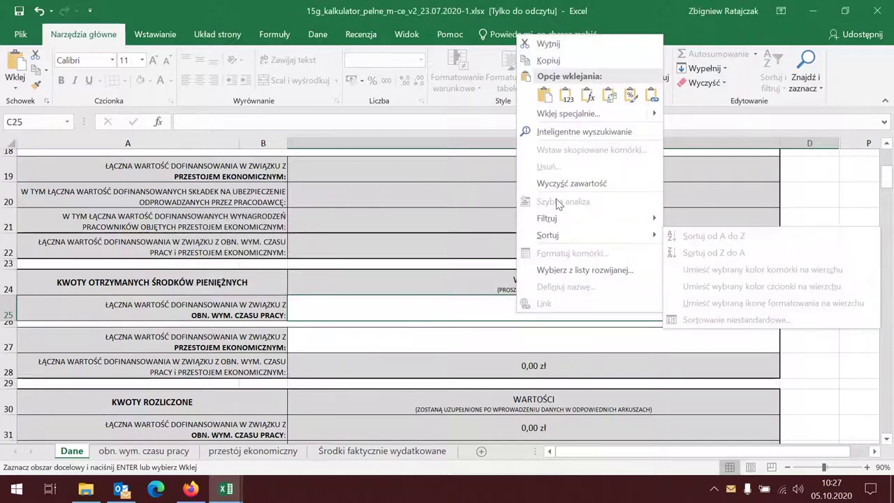
click(550, 99)
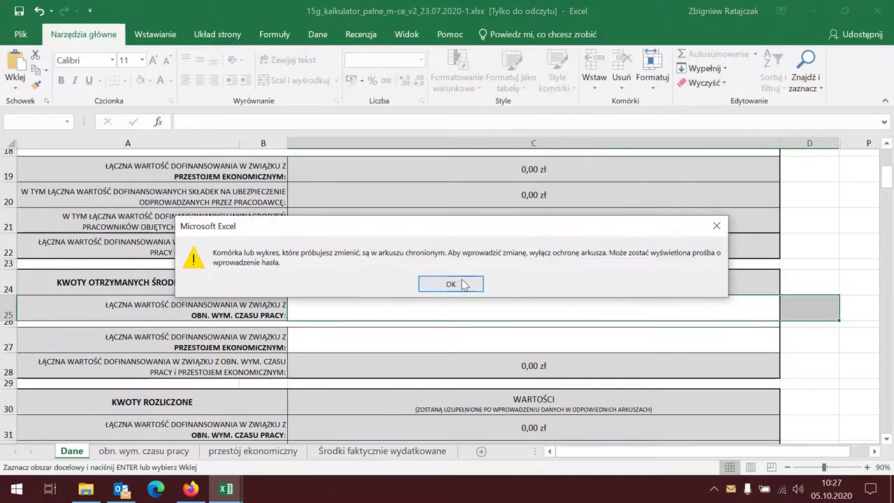
click(451, 284)
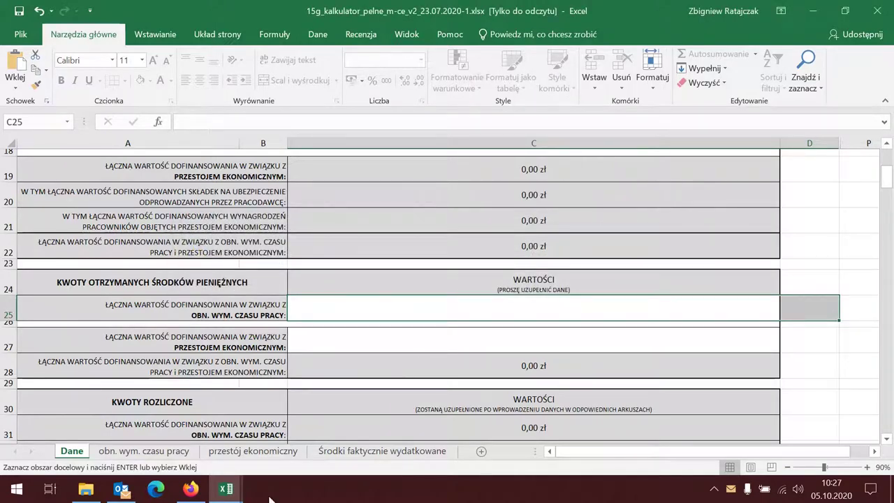
click(800, 359)
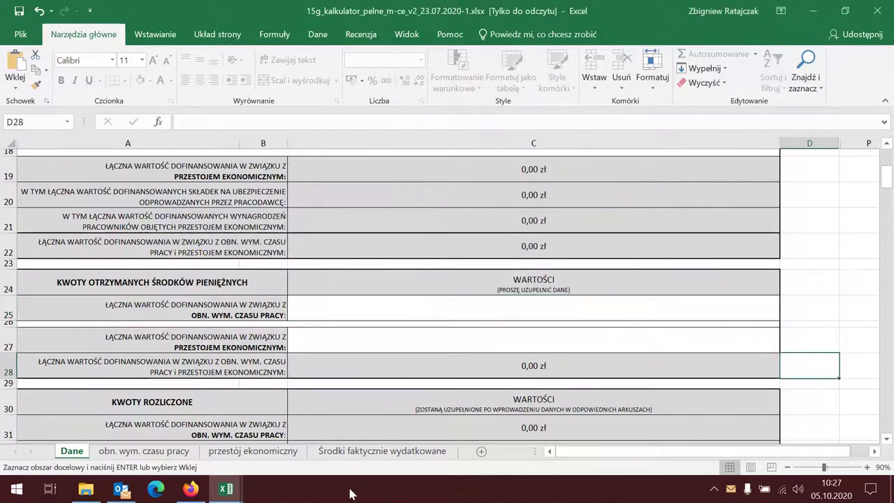
- Check the reduced-working-time funding total in 201005_kalkulator_nagranie_wniosek.xlsx and enter 15742,92 in cell C25 of the settlement workbook's Dane sheet
click(225, 490)
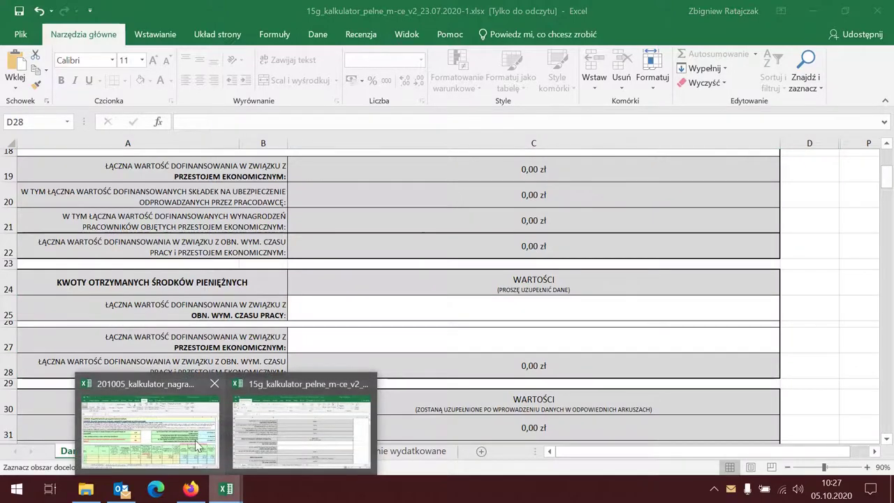
click(150, 429)
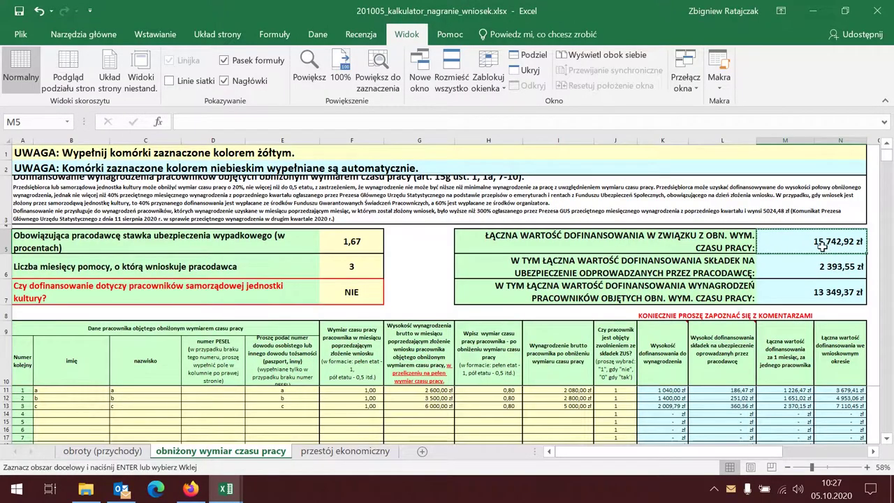
mouse_move(633, 334)
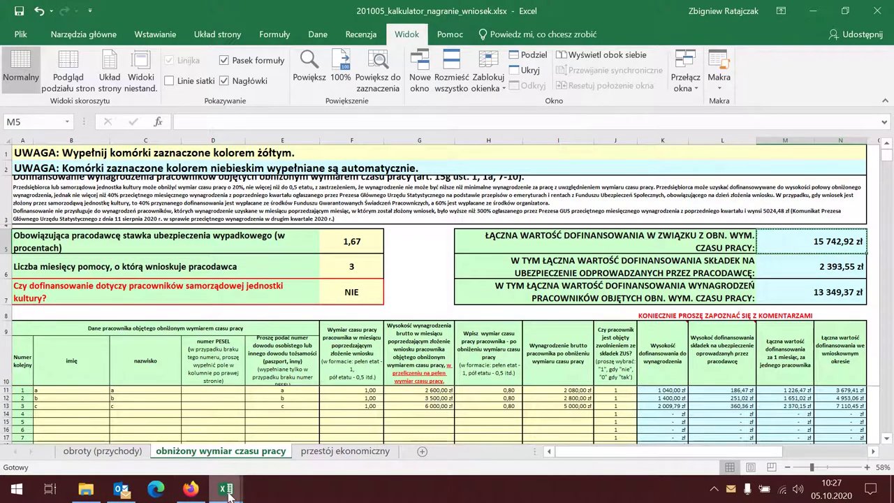
mouse_move(226, 493)
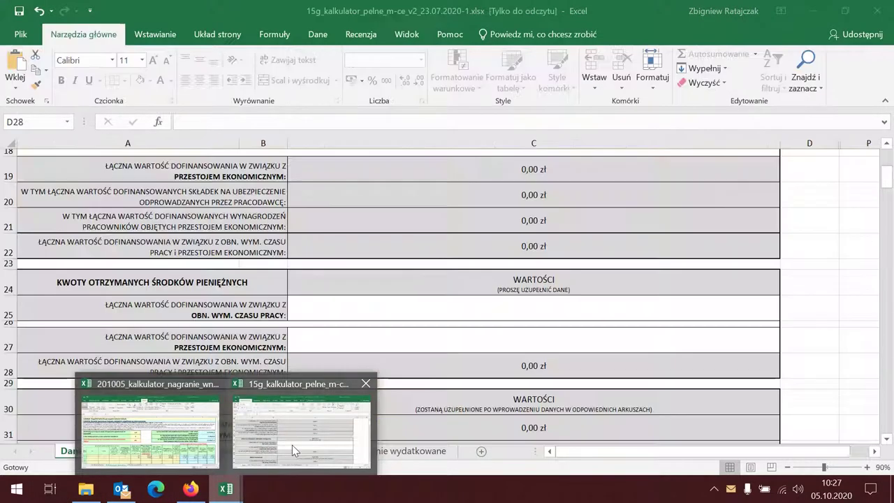
click(291, 445)
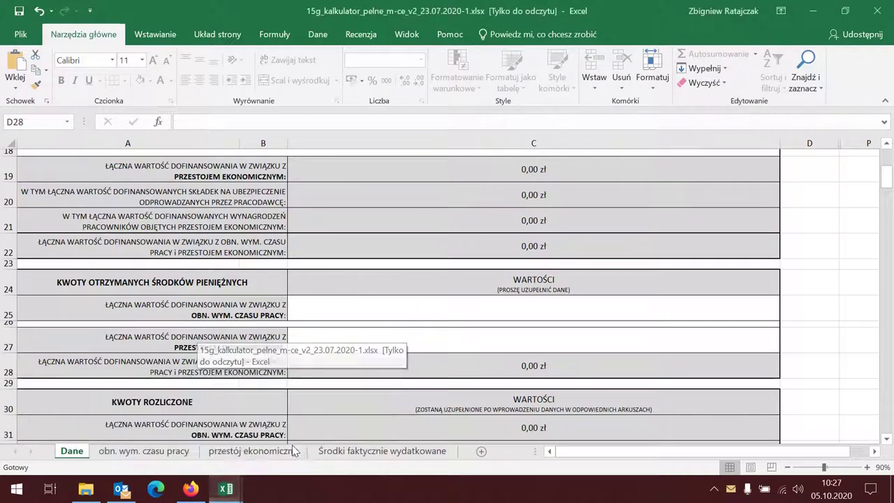
click(640, 308)
text(1)
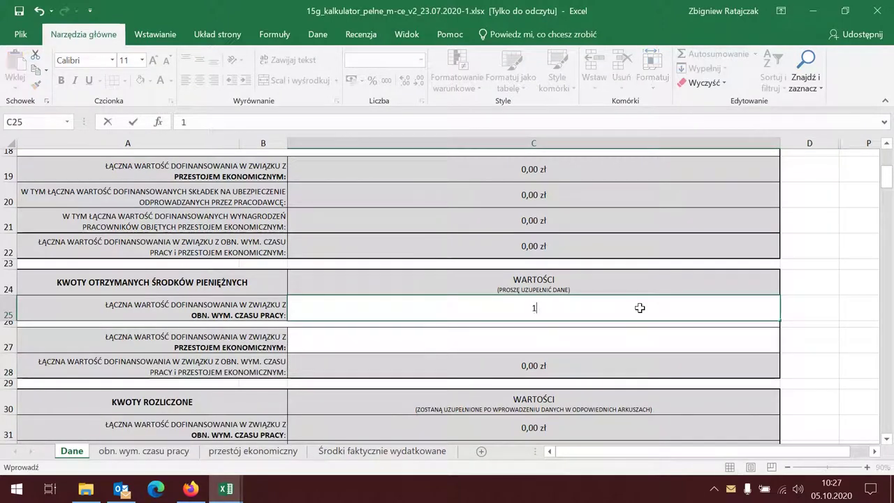
text(5742,)
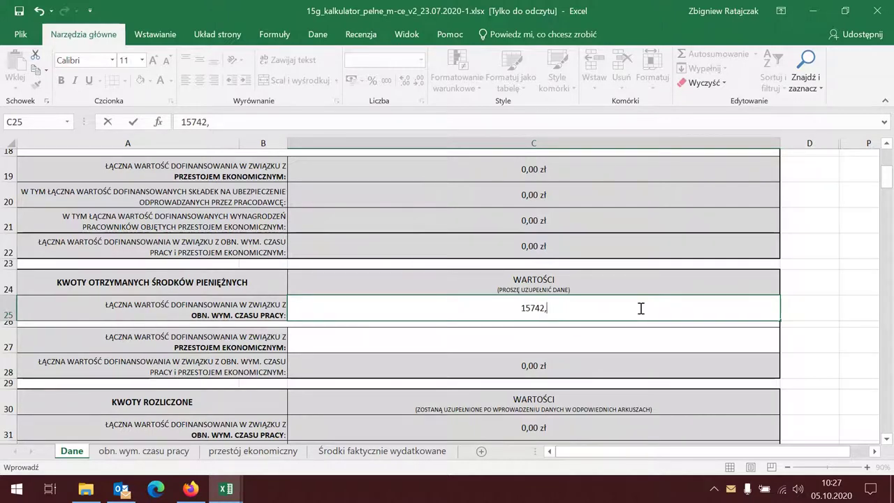
text(93)
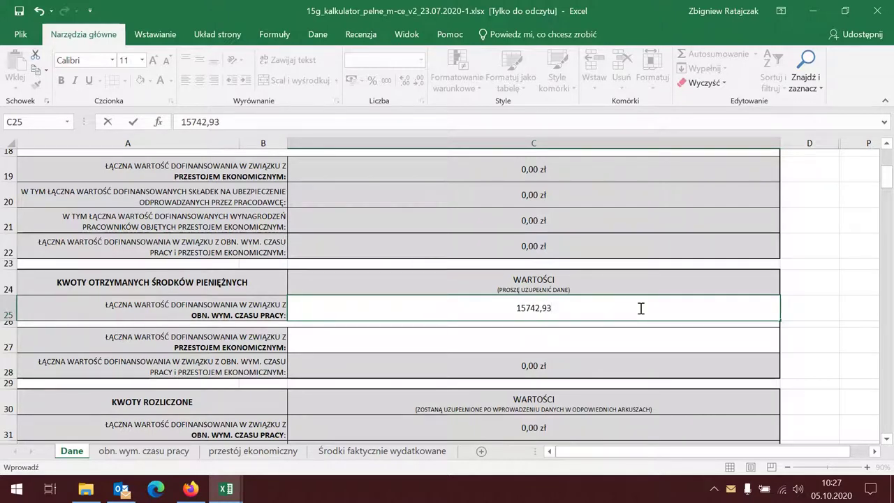
key(BackSpace)
text(2)
click(582, 347)
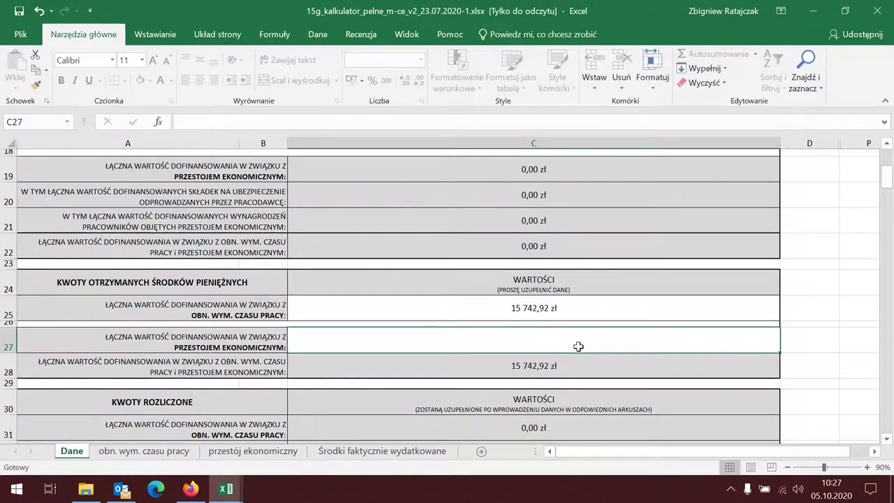
- Look up the economic-downtime funding total in 201005_kalkulator_nagranie_wniosek.xlsx and enter 11498 in cell C27 of the settlement workbook's Dane sheet
mouse_move(225, 489)
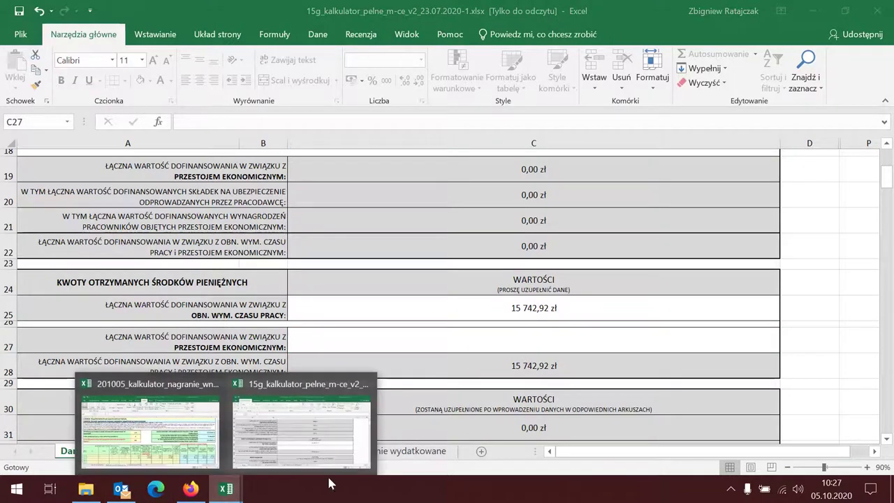
click(286, 423)
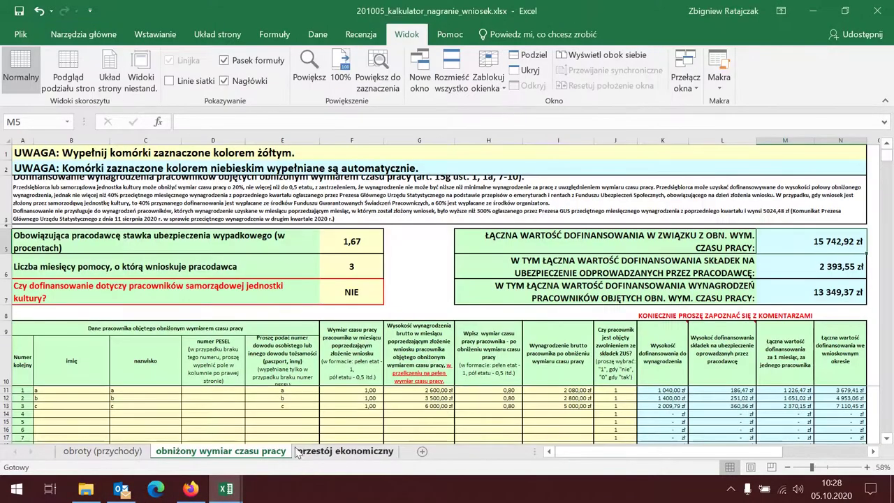
click(325, 452)
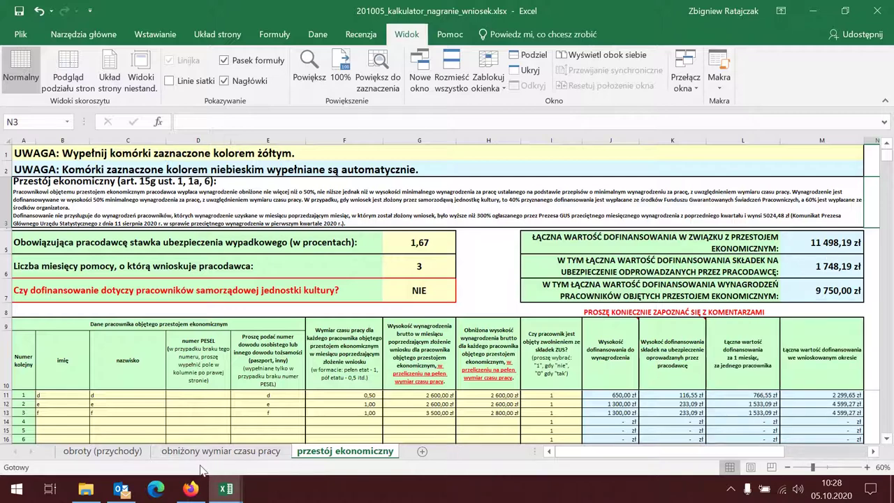
click(223, 491)
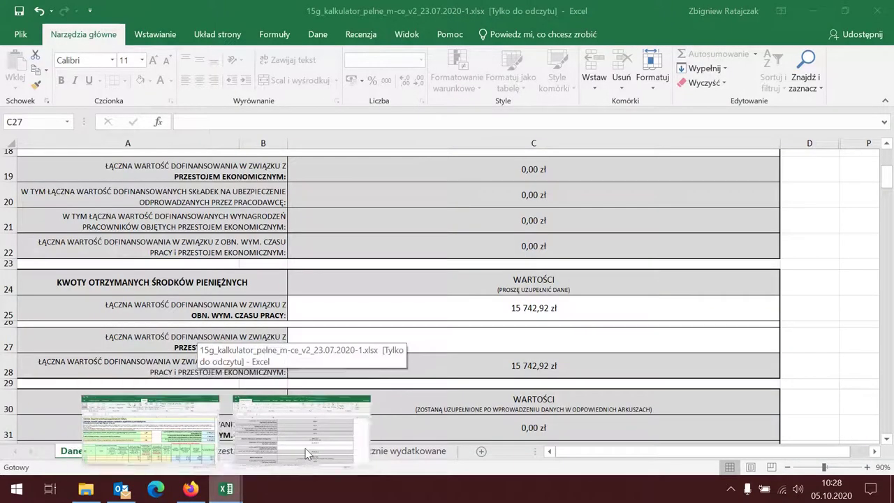
click(308, 454)
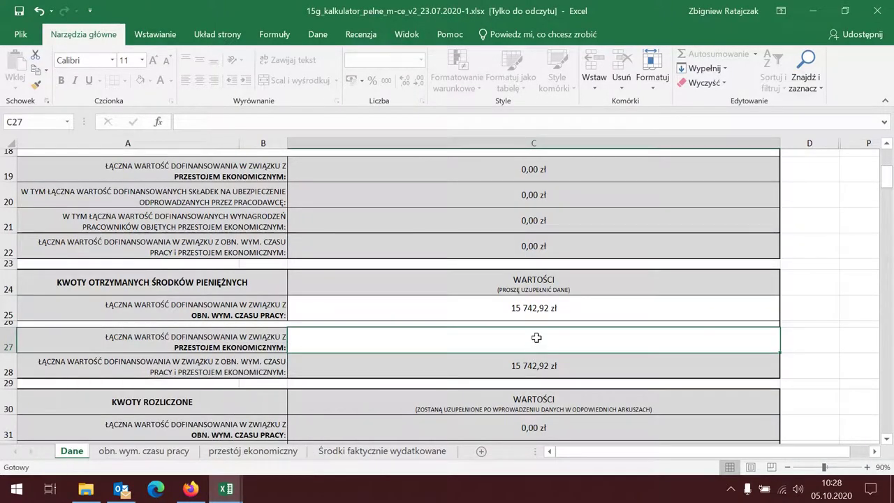
text(11498)
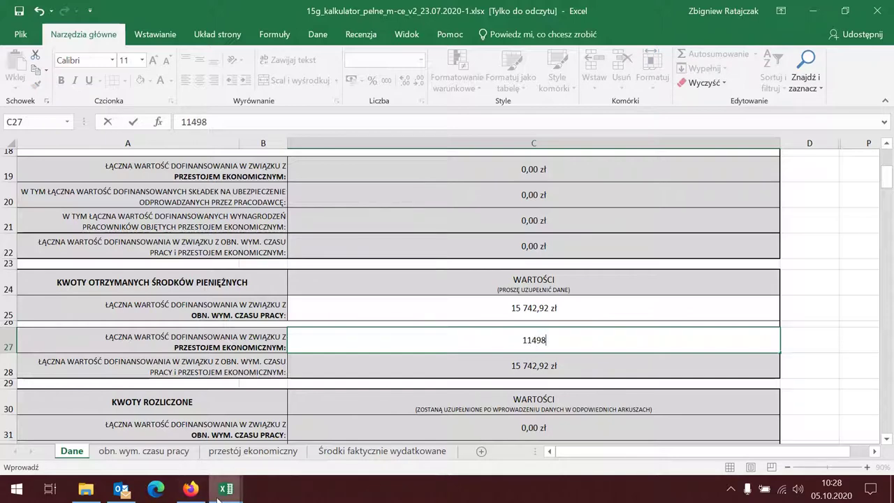
- Recheck the economic-downtime funding total in the application workbook and complete cell C27 of the Dane sheet as 11498,19
mouse_move(218, 493)
click(180, 435)
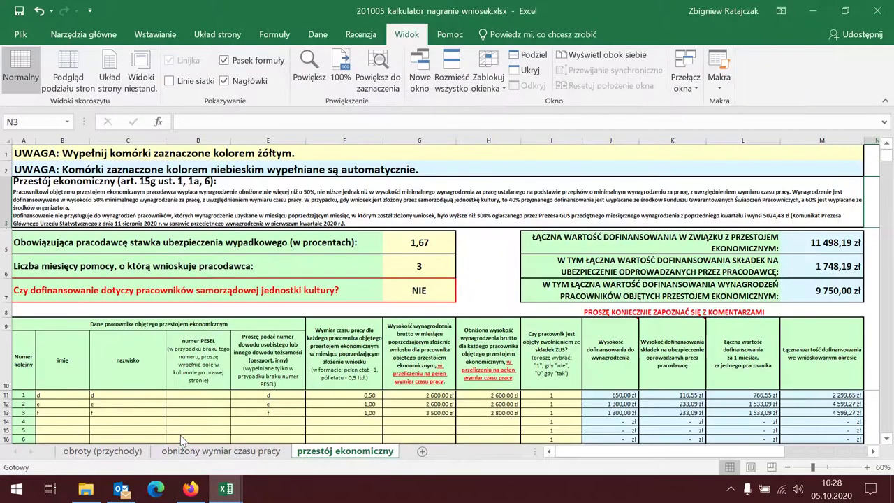
mouse_move(228, 490)
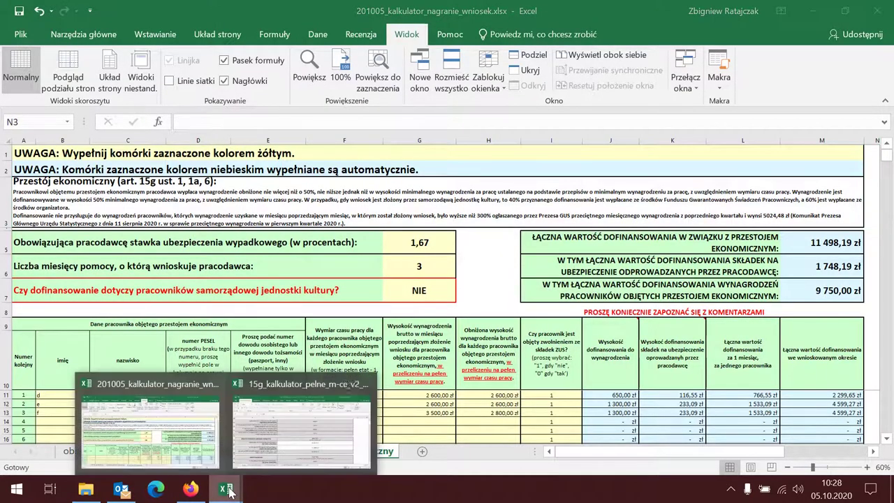
click(286, 451)
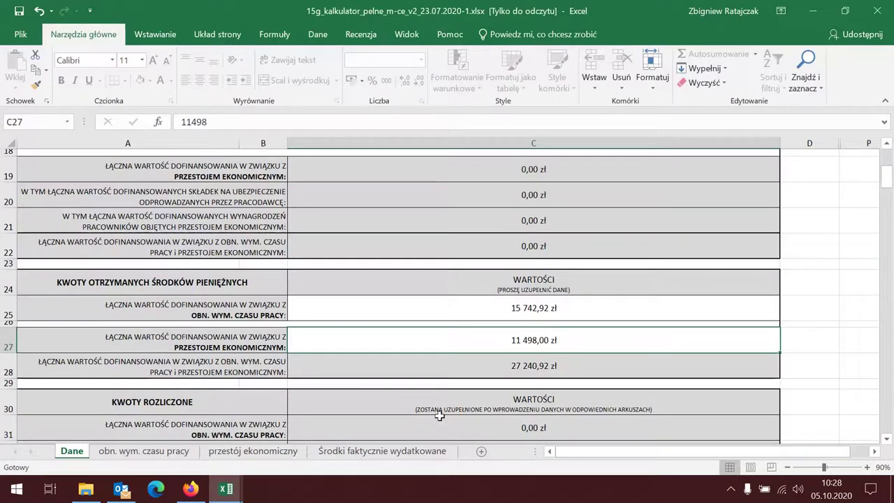
double_click(544, 339)
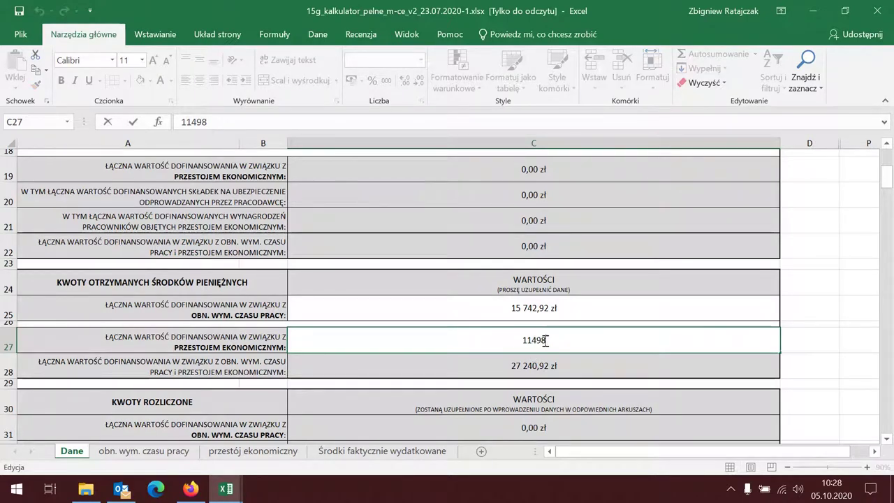
text(,19)
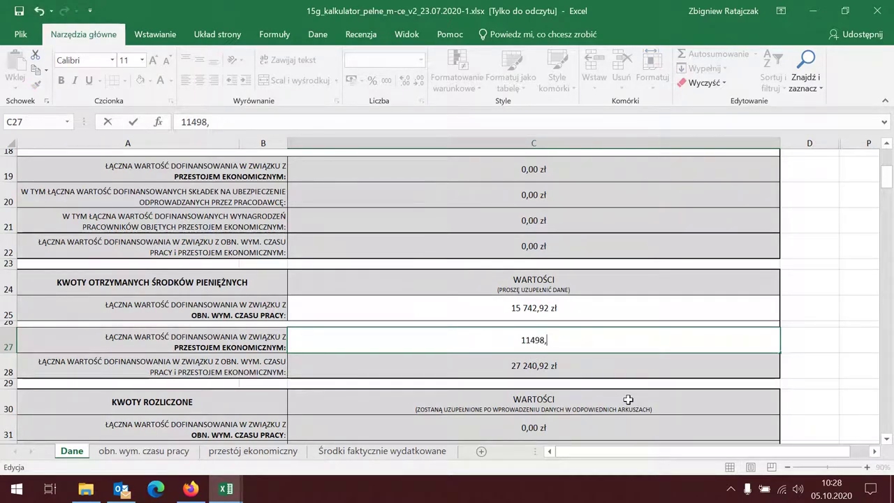
click(855, 311)
- Review the amounts on the Dane sheet, then open the obn. wym. czasu pracy sheet and set its zoom to 50%
scroll(761, 320, up, 3)
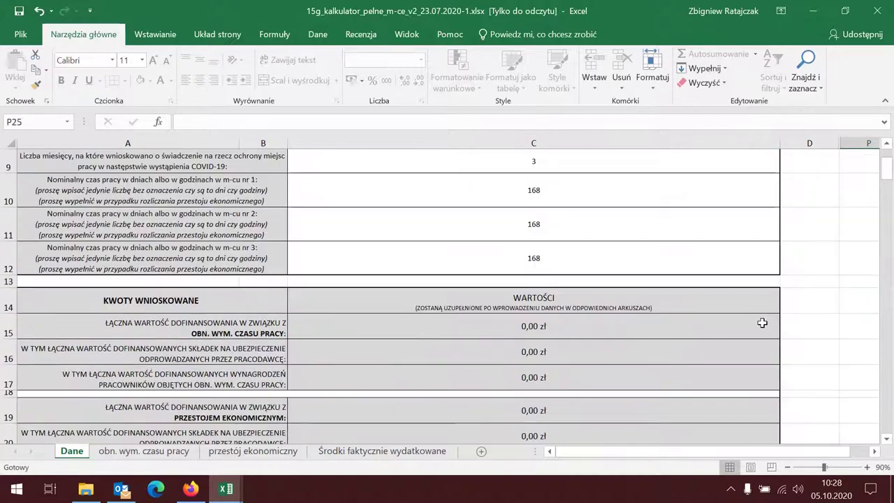
scroll(761, 321, down, 4)
scroll(762, 323, down, 5)
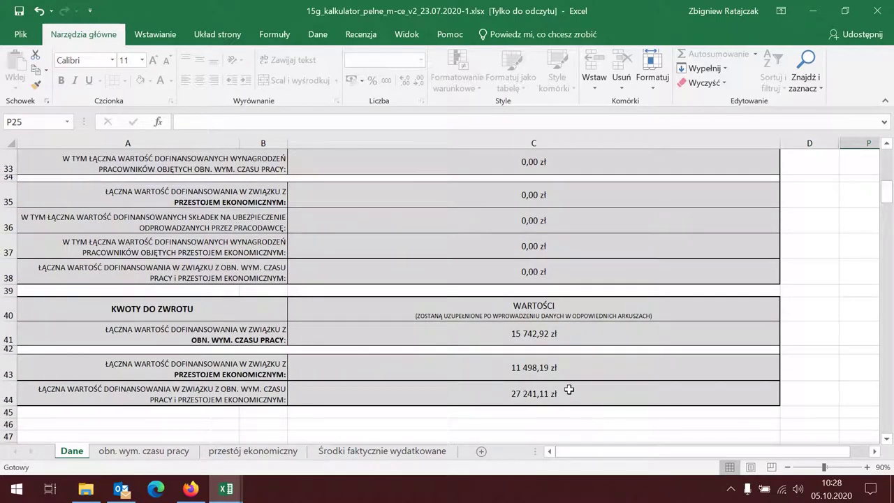
click(128, 453)
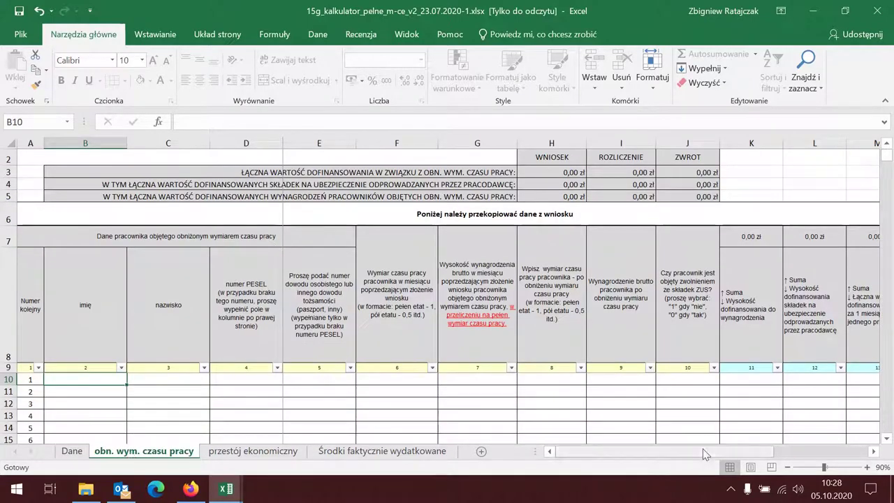
click(406, 35)
click(313, 67)
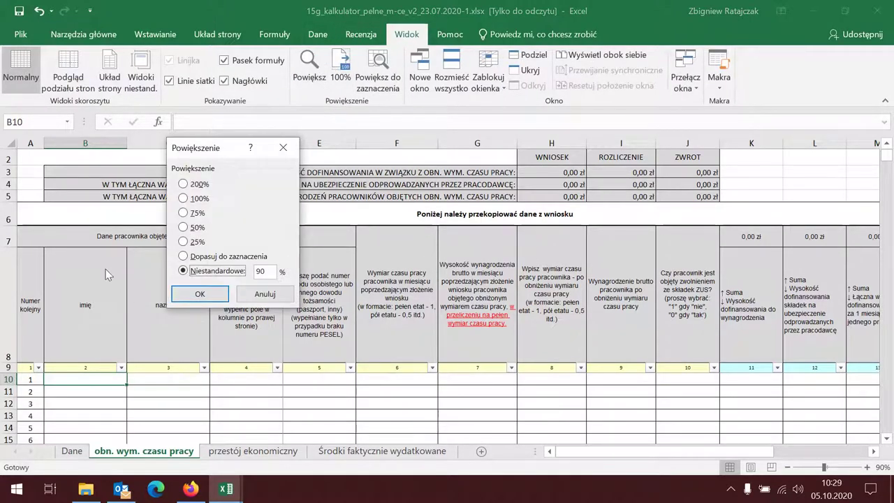
click(183, 228)
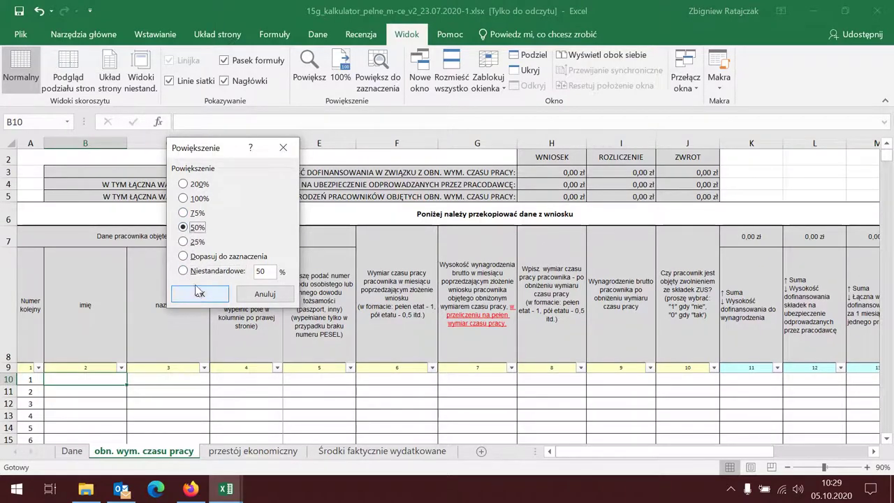
click(200, 294)
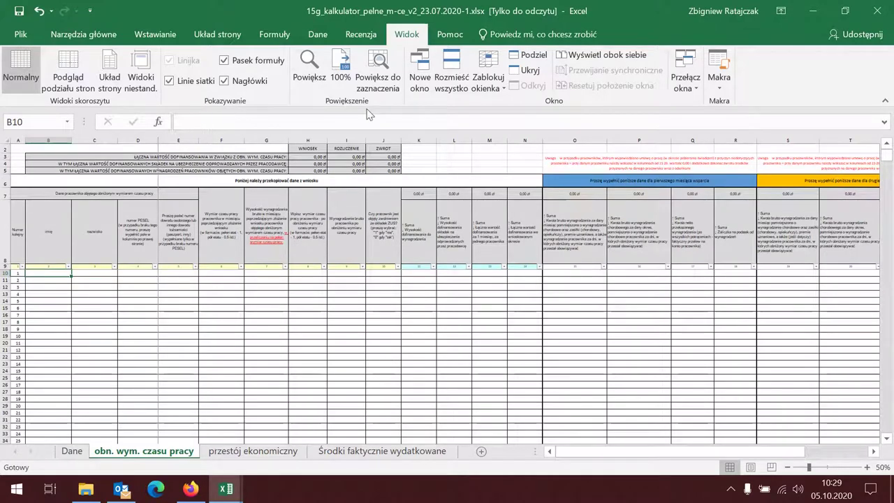
- Set a custom zoom of 60% for the obn. wym. czasu pracy sheet
click(310, 70)
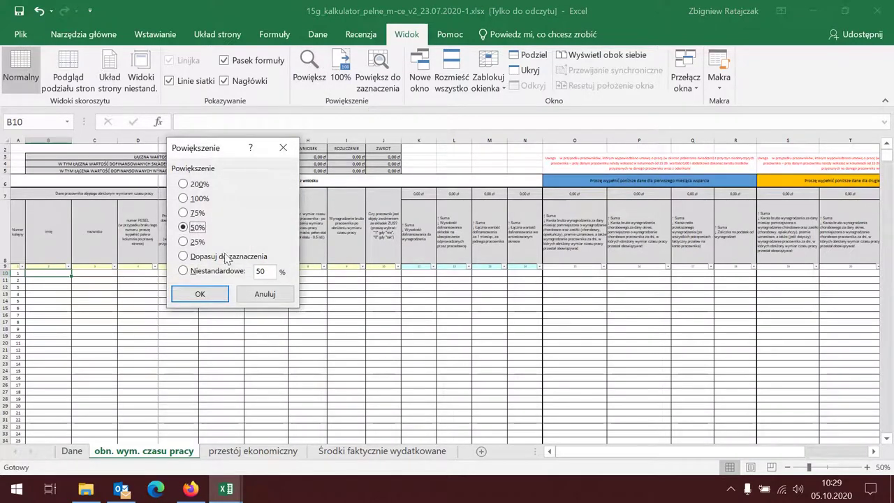
click(252, 270)
double_click(254, 271)
text(6)
click(219, 294)
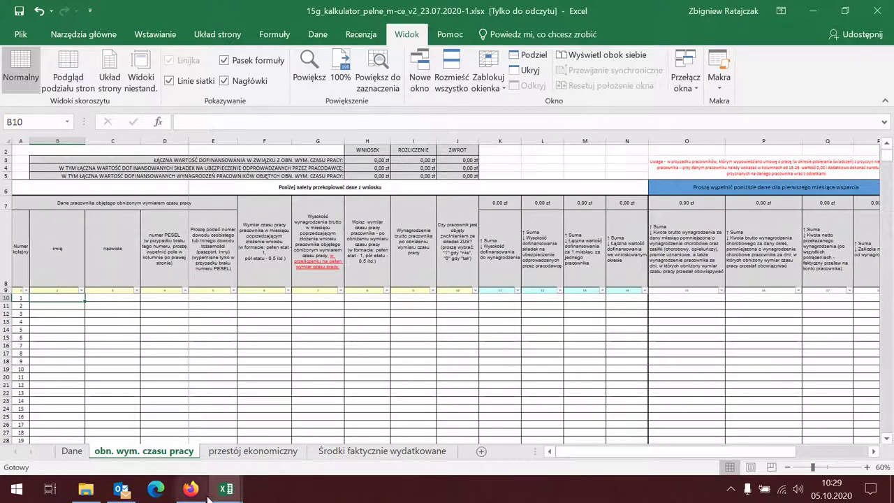
- Copy the three employee rows B11:N13 from the obniżony wymiar czasu pracy sheet of 201005_kalkulator_nagranie_wniosek.xlsx
click(233, 492)
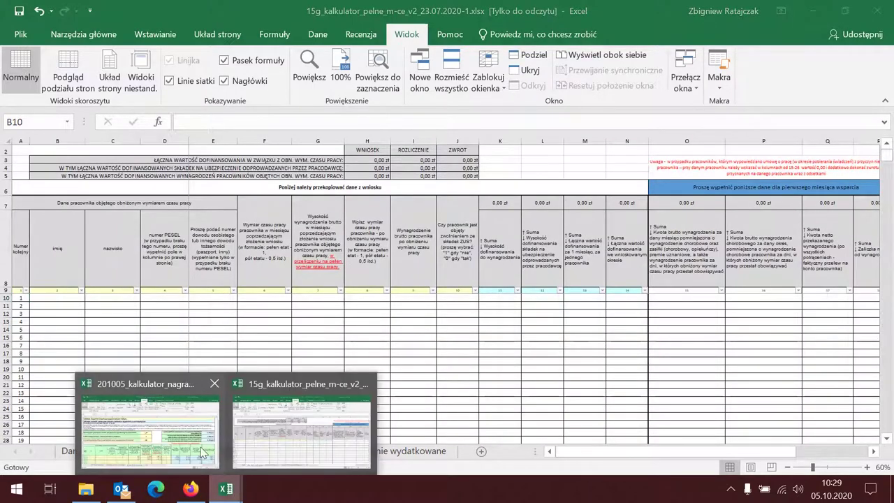
click(222, 454)
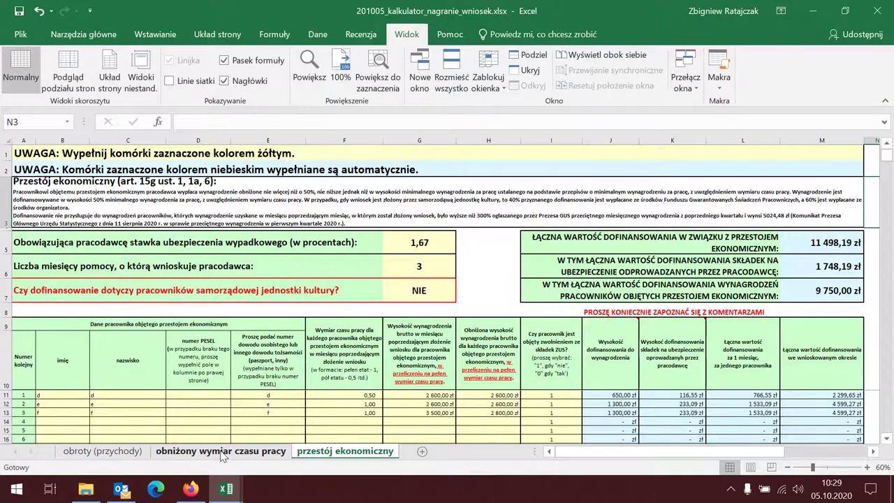
click(222, 451)
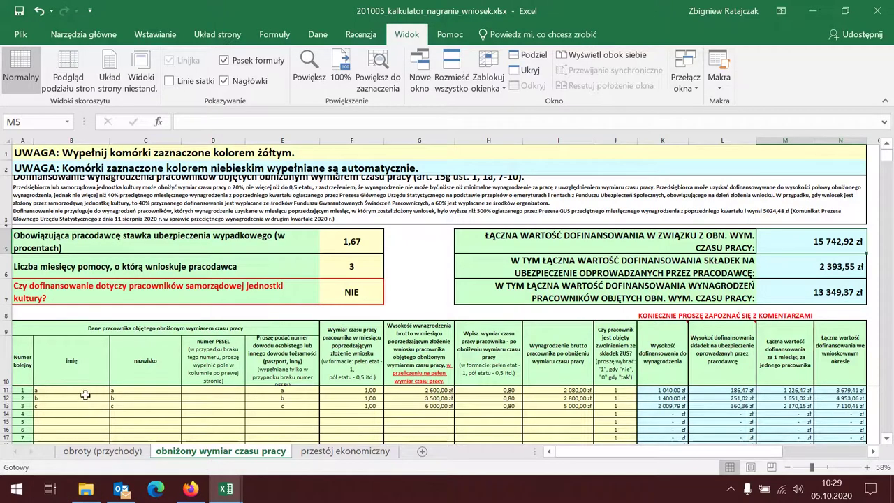
drag(87, 390, 840, 405)
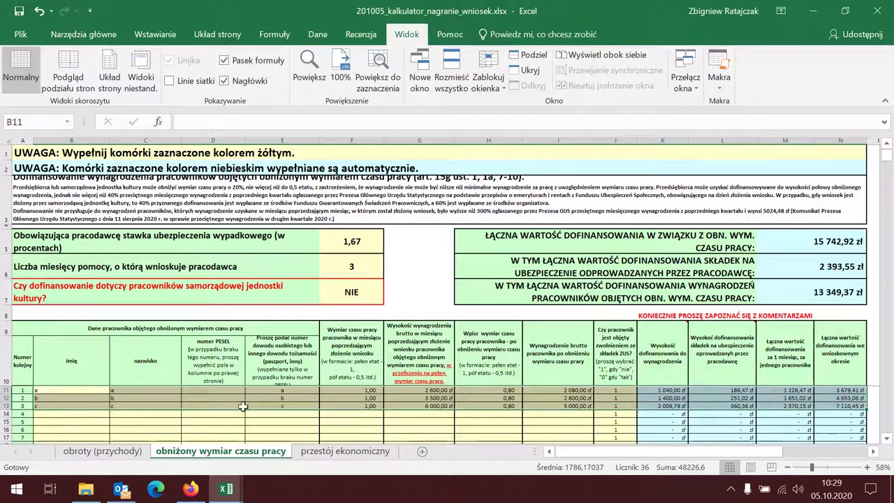
right_click(743, 404)
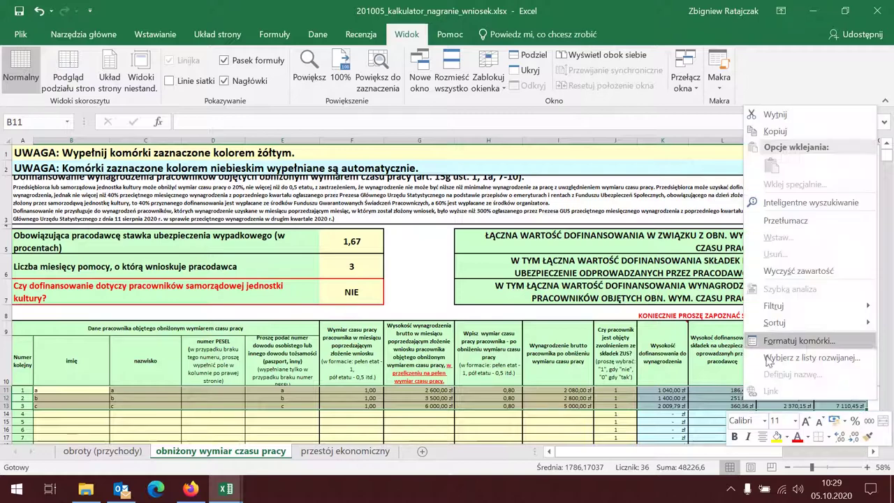
click(774, 130)
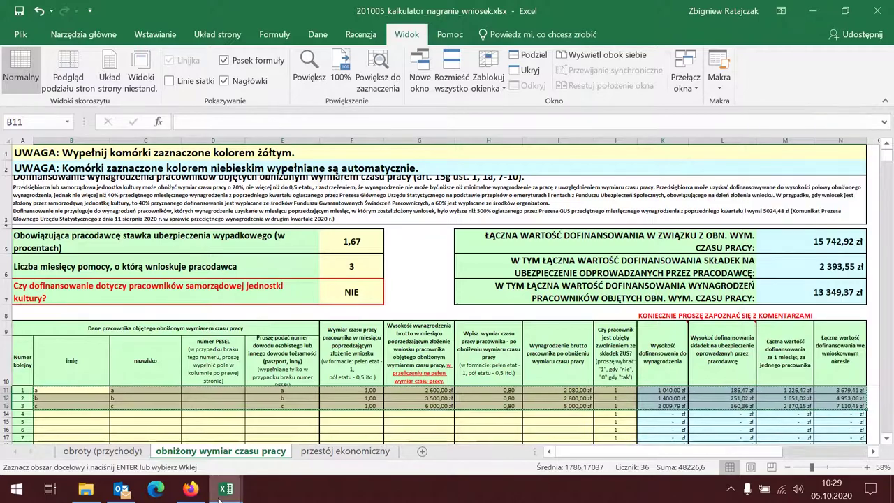
- Paste the copied employee rows into B10:N12 of the obn. wym. czasu pracy sheet in 15g_kalkulator_pelne_m-ce_v2_23.07.2020-1.xlsx, keeping source formatting
mouse_move(226, 492)
click(282, 454)
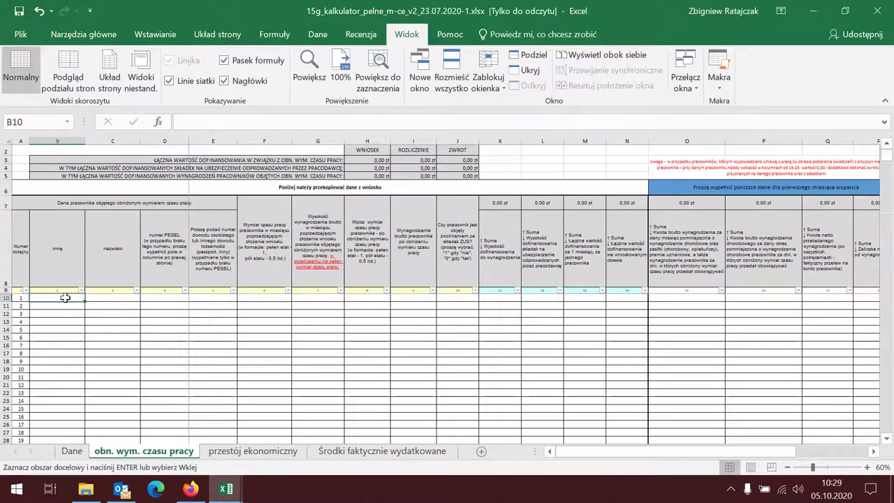
drag(65, 297, 609, 312)
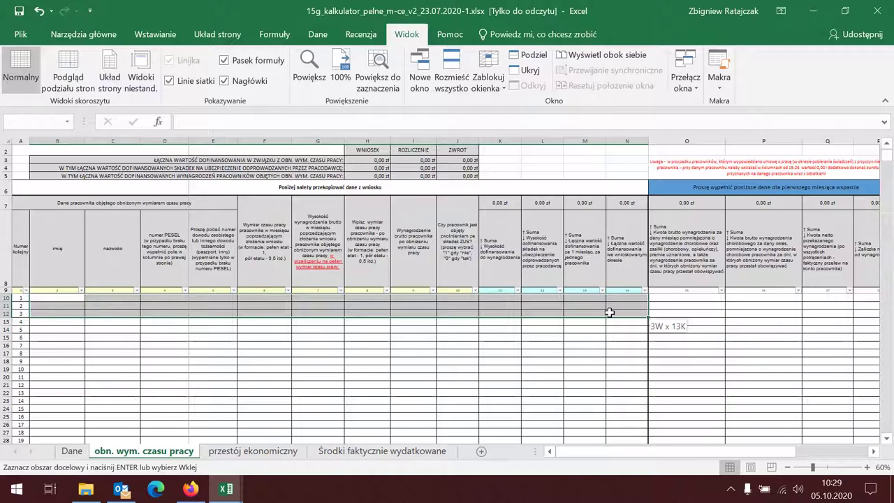
drag(609, 312, 610, 312)
right_click(610, 312)
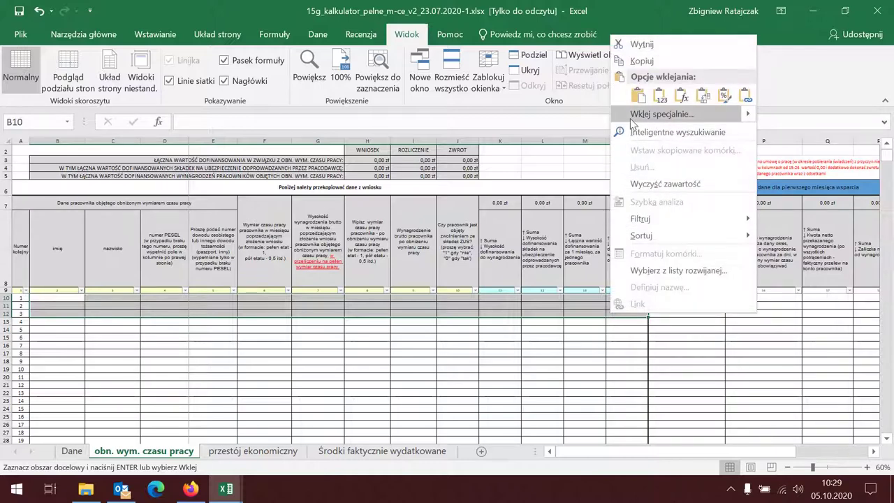
click(637, 96)
click(614, 387)
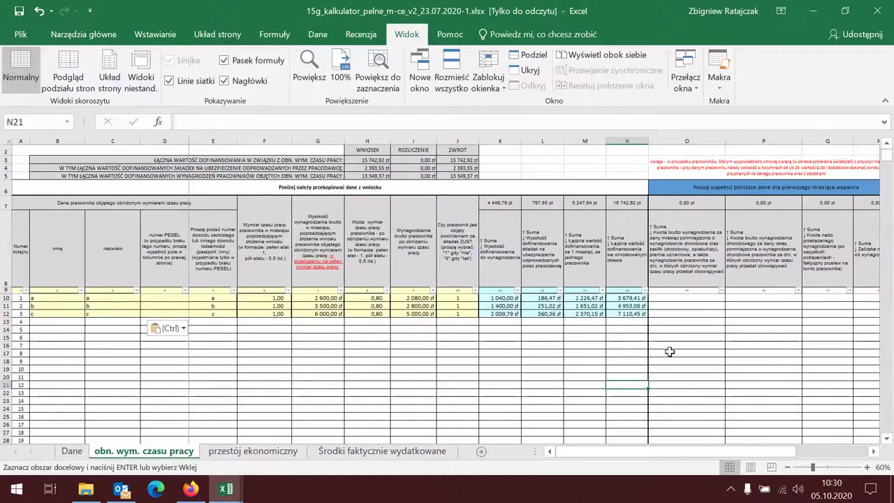
- Copy the three employee rows B11:M13 from the przestój ekonomiczny sheet of 201005_kalkulator_nagranie_wniosek.xlsx
click(258, 451)
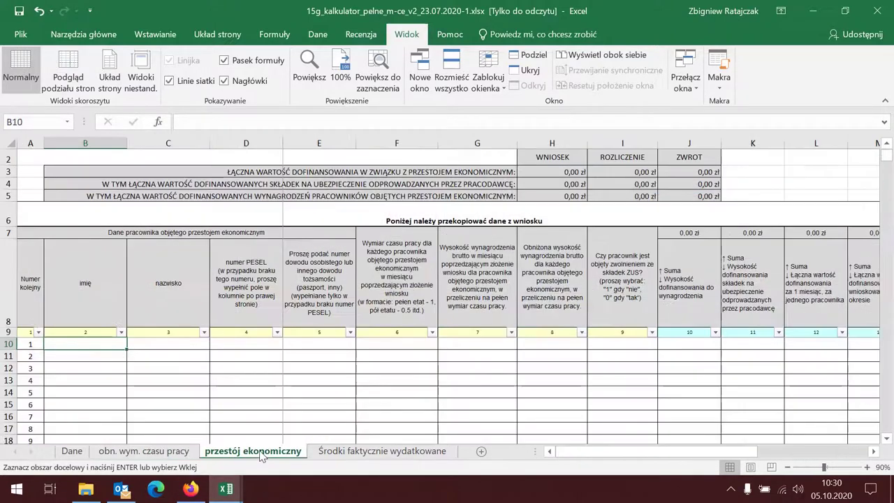
click(233, 496)
click(175, 457)
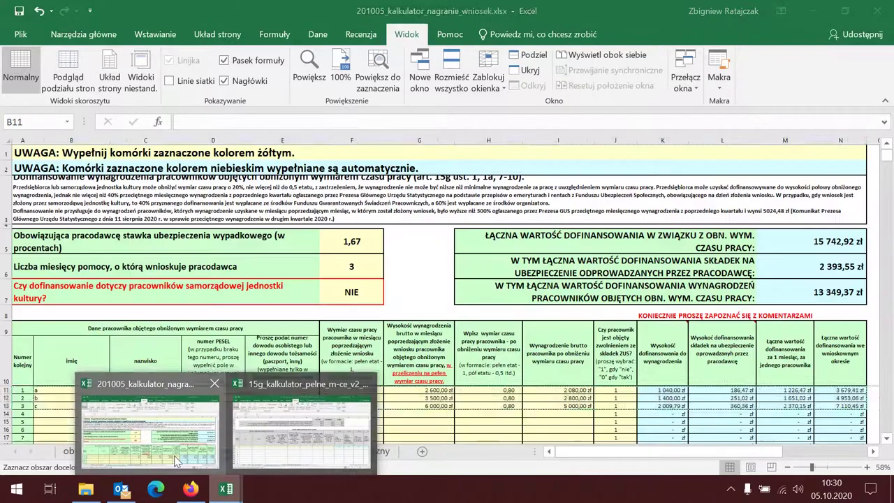
click(338, 451)
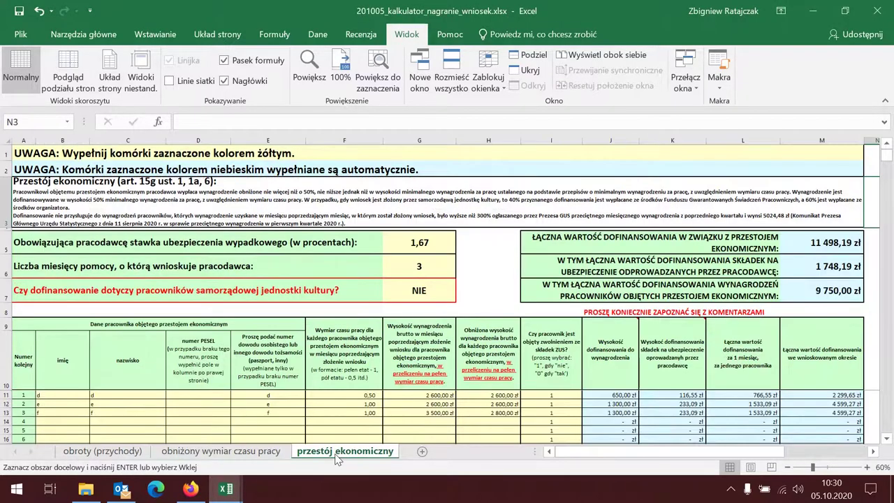
click(55, 396)
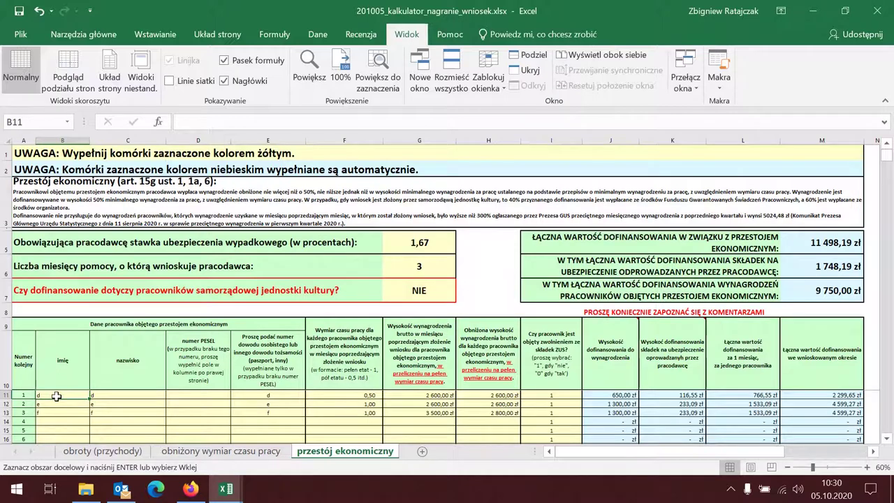
drag(56, 396, 810, 412)
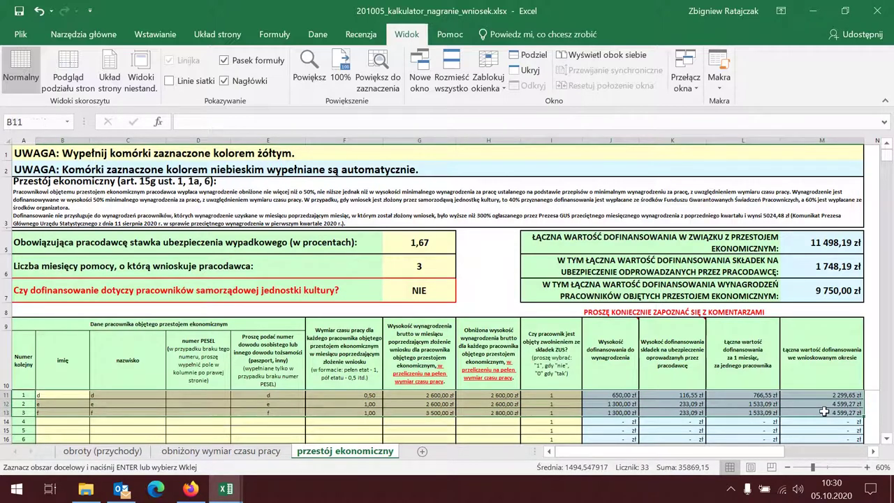
right_click(814, 402)
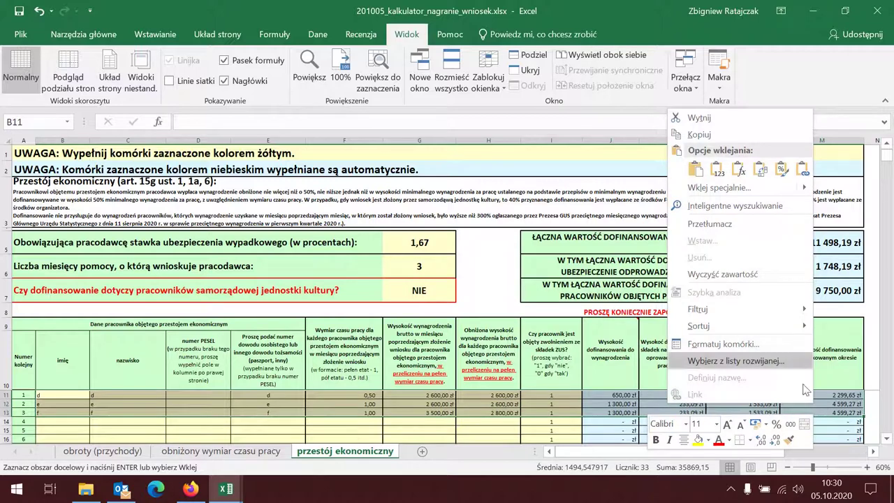
click(697, 140)
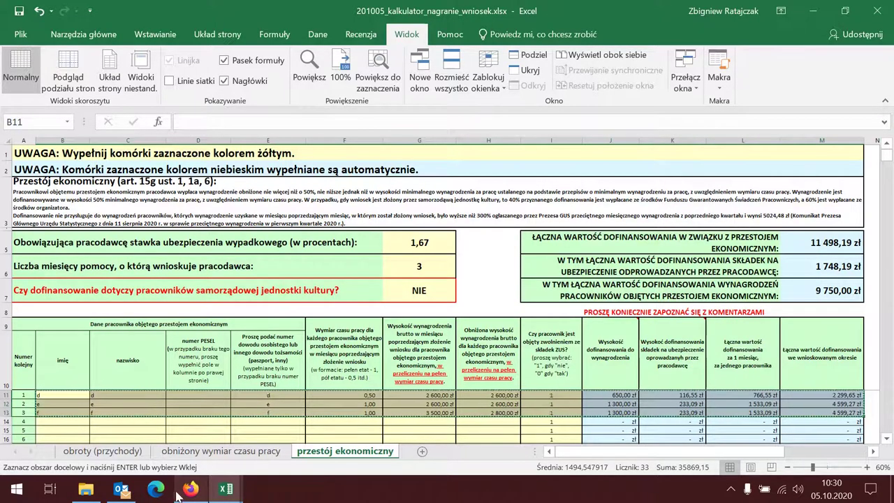
- Paste the copied rows into B10:M12 of the przestój ekonomiczny sheet in 15g_kalkulator_pelne_m-ce_v2_23.07.2020-1.xlsx, keeping source formatting
mouse_move(229, 492)
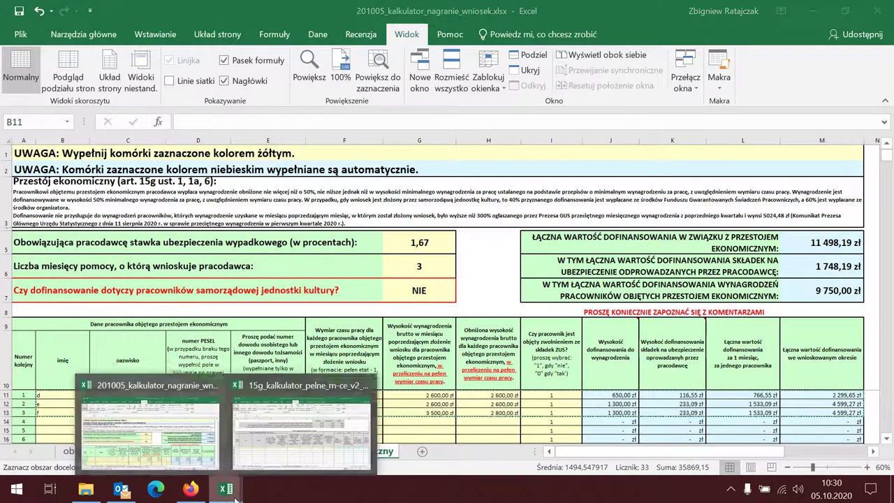
click(272, 447)
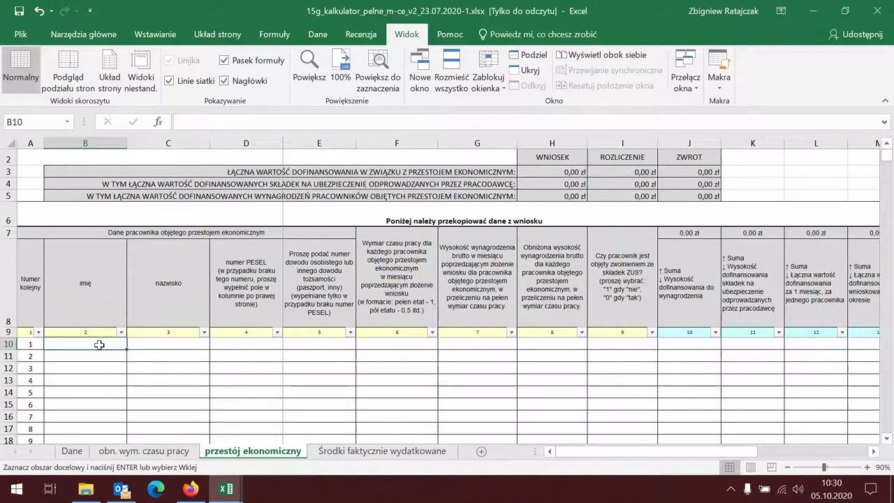
drag(107, 352, 875, 371)
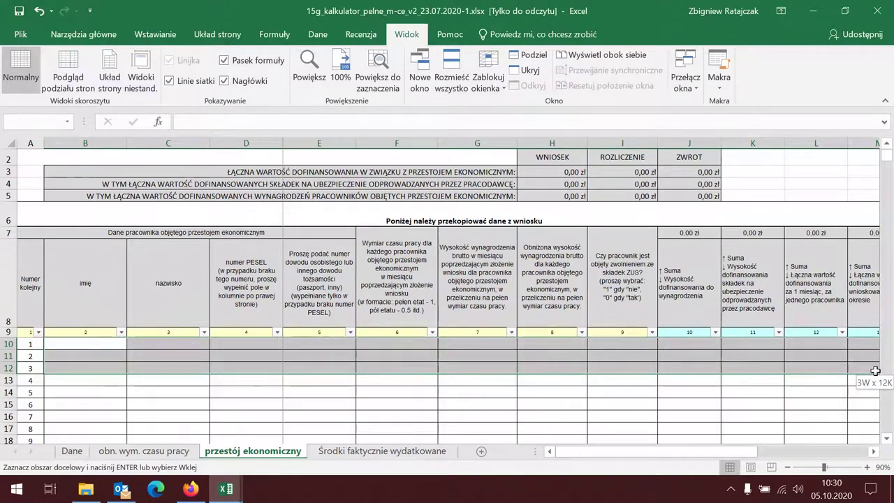
drag(875, 371, 875, 371)
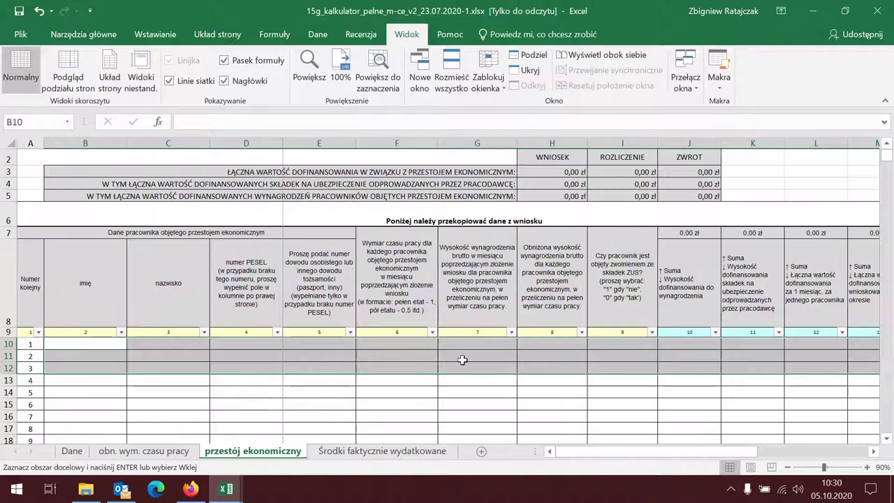
right_click(462, 360)
click(491, 145)
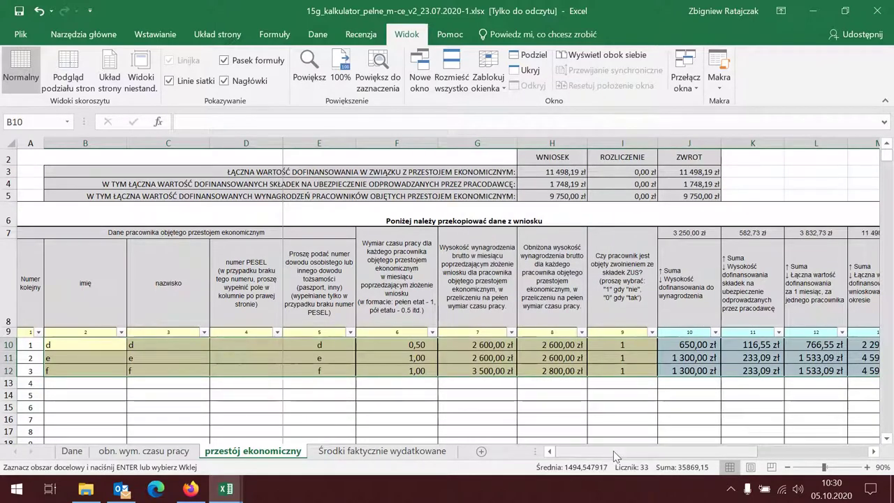
scroll(587, 454, right, 4)
scroll(584, 466, left, 4)
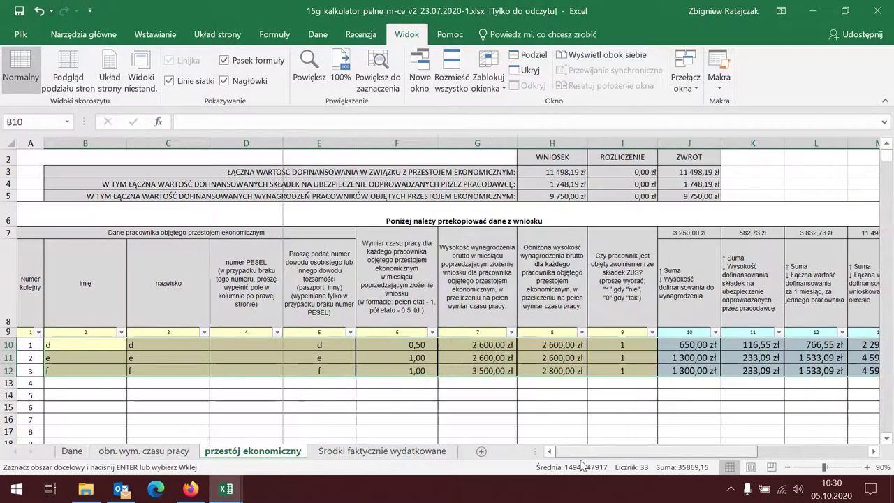
- Review the amounts to be returned, settled, received and applied for on the Dane sheet
click(64, 454)
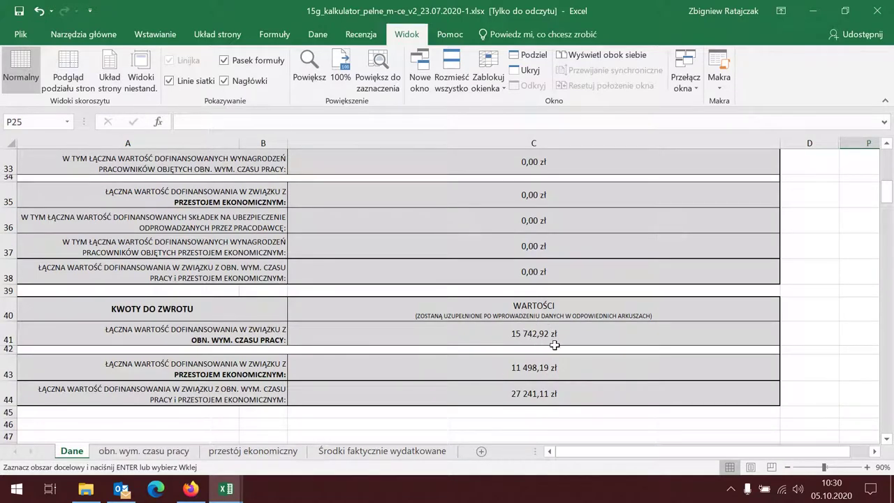
scroll(584, 345, up, 2)
scroll(584, 345, down, 2)
scroll(567, 368, up, 3)
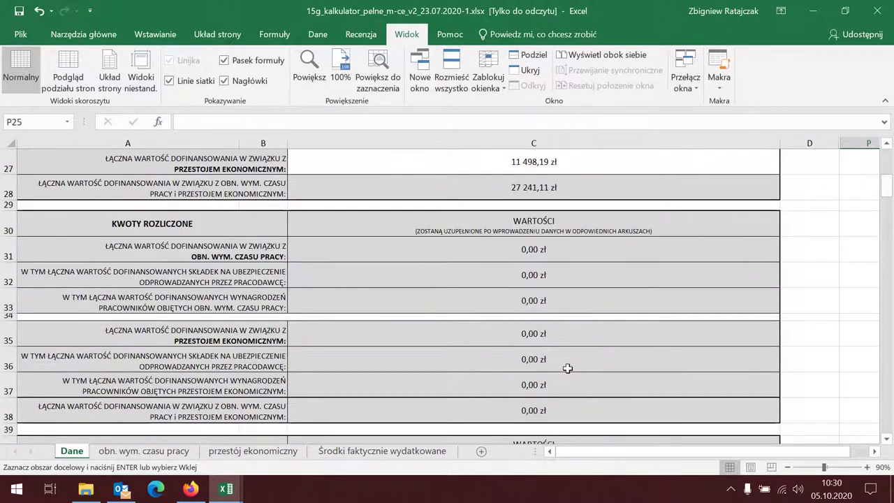
scroll(567, 368, up, 2)
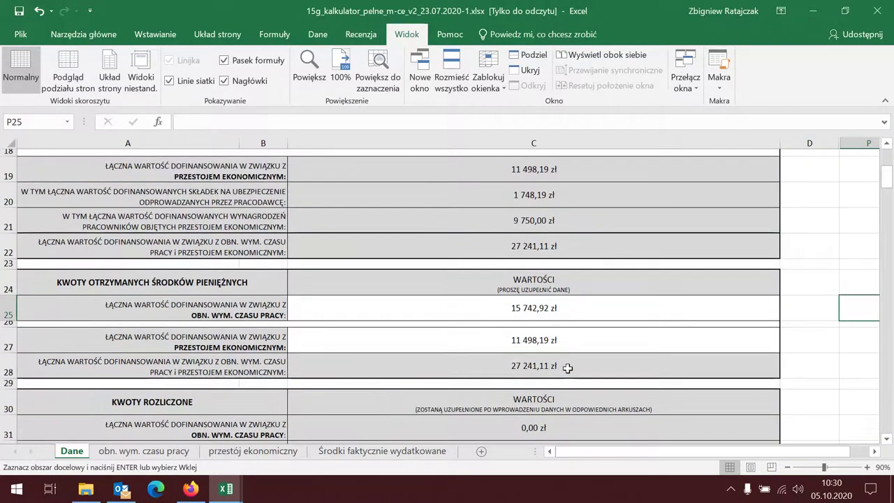
scroll(567, 368, up, 1)
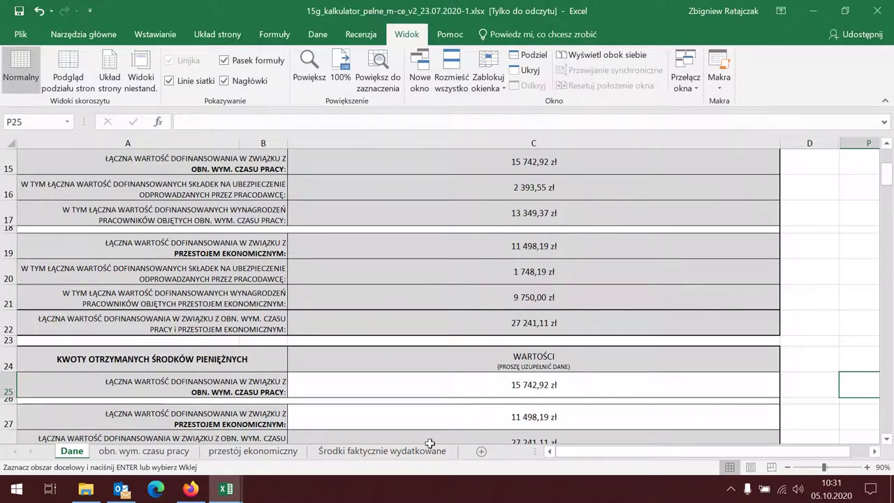
- Check the przestój ekonomiczny sheet, then examine the monthly support columns on the obn. wym. czasu pracy sheet
click(142, 458)
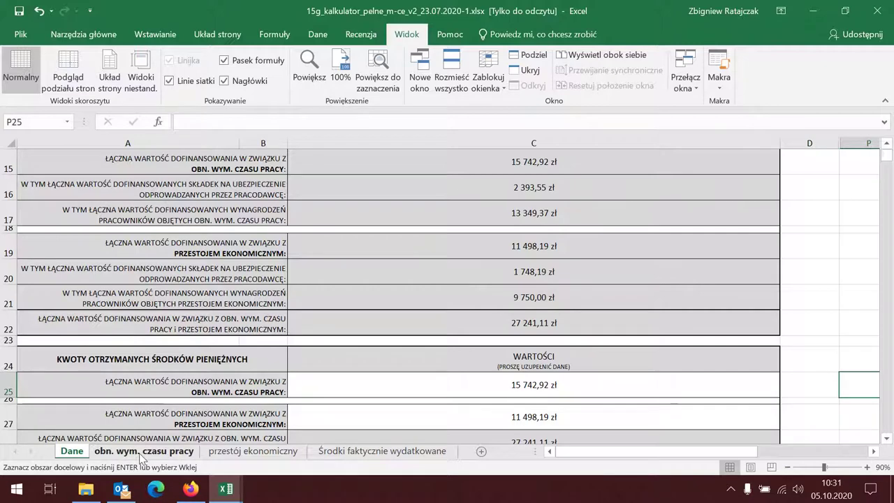
click(247, 453)
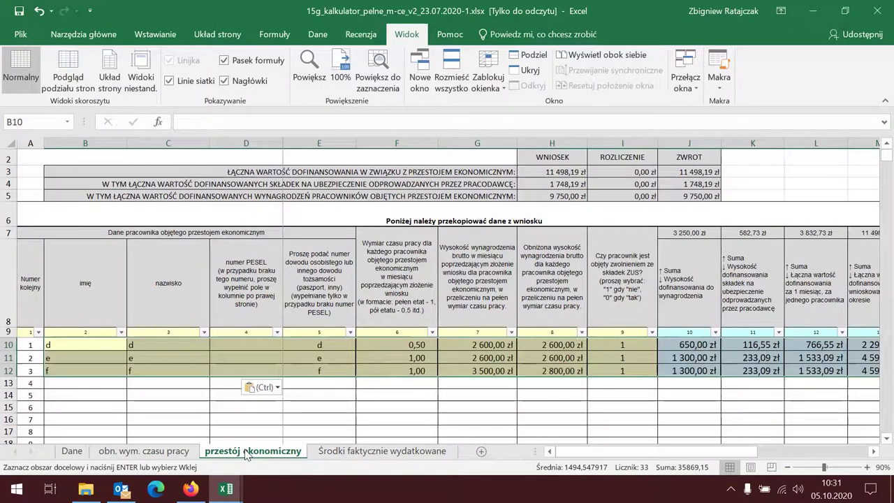
click(154, 454)
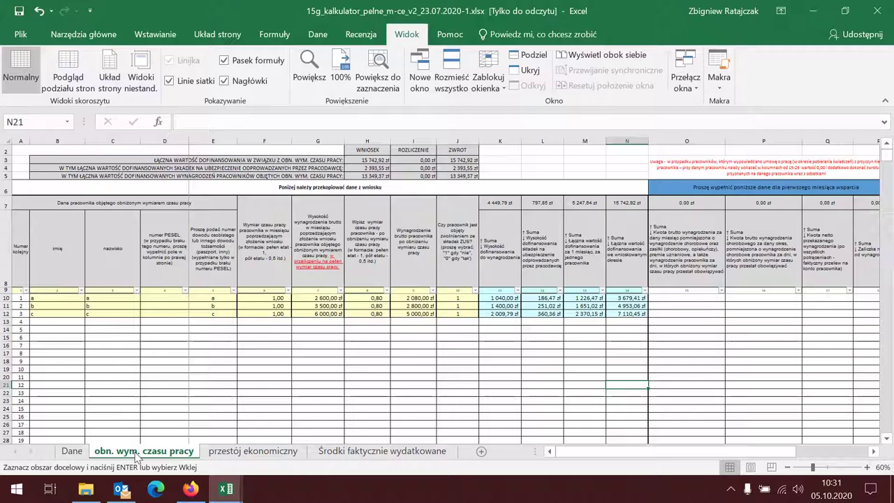
drag(604, 452, 639, 468)
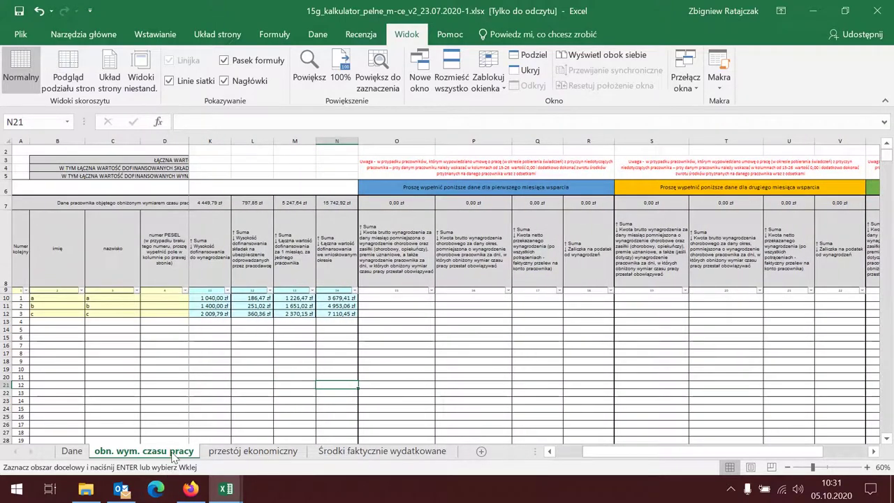
ctrl+click(240, 455)
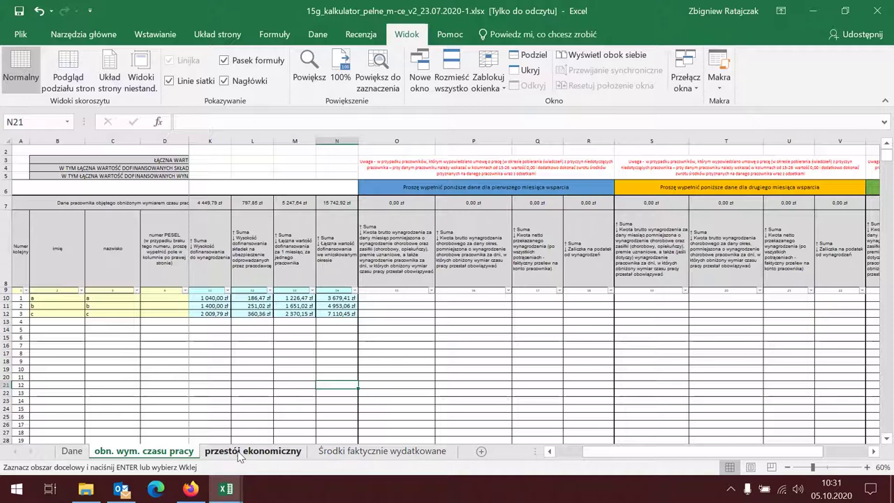
ctrl+click(239, 455)
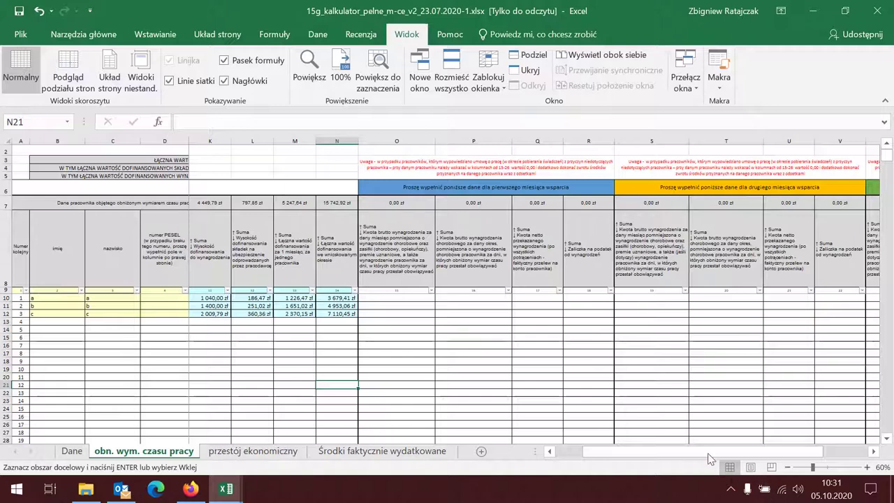
drag(707, 458, 657, 470)
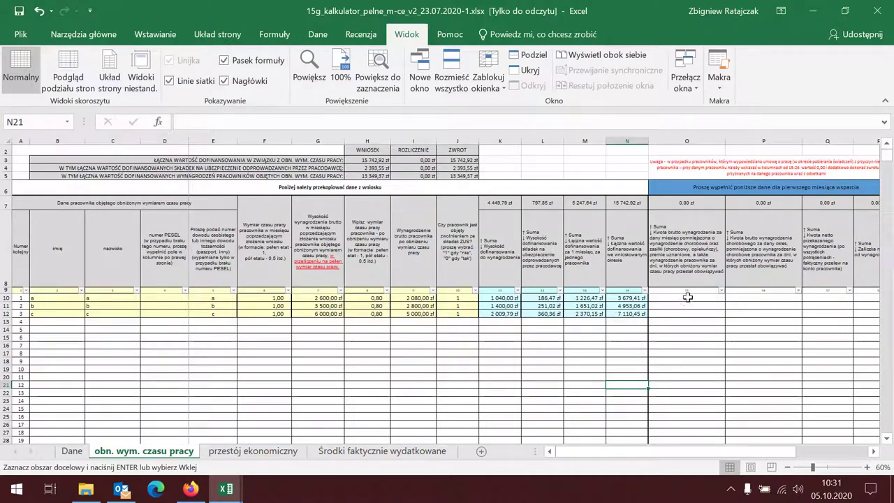
- Copy the reduced gross wages I10:I12 on the obn. wym. czasu pracy sheet into the first support month's cells O10:O12
drag(412, 299, 413, 313)
right_click(413, 313)
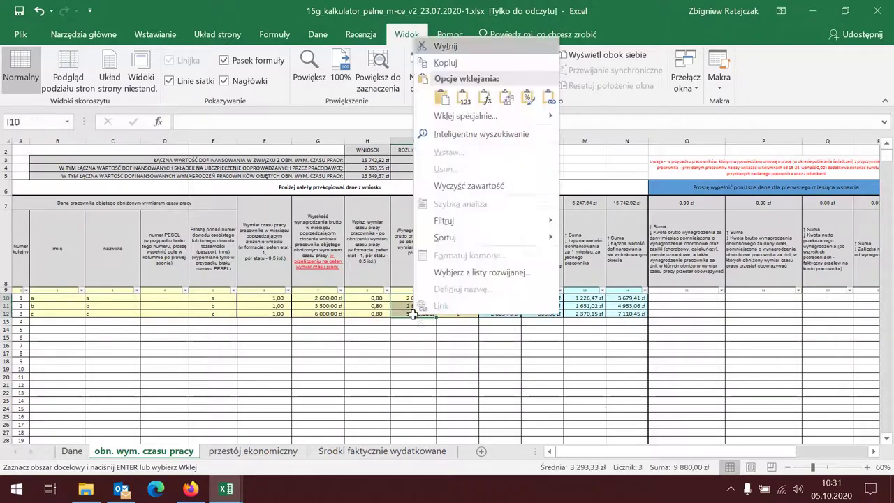
click(447, 63)
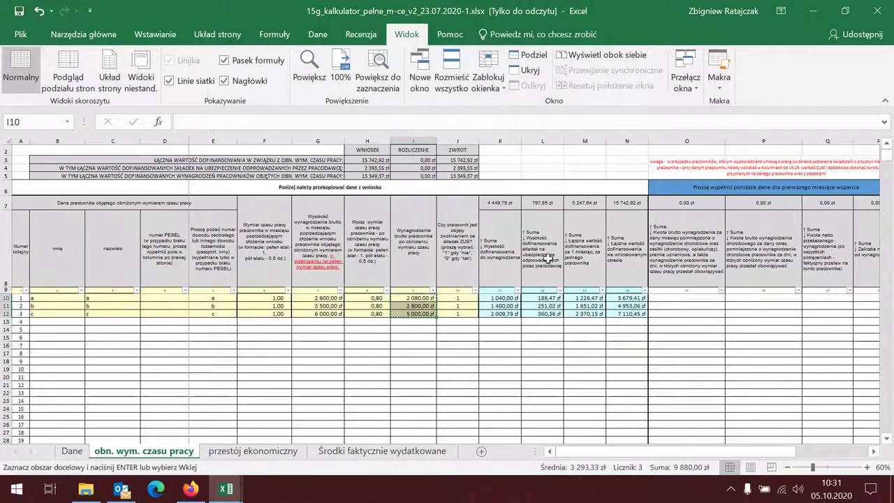
drag(674, 296, 678, 311)
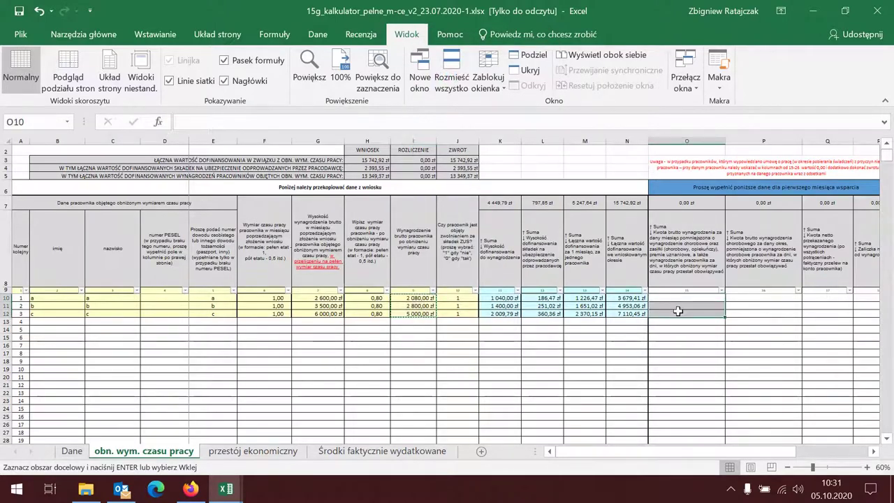
key(ctrl+v)
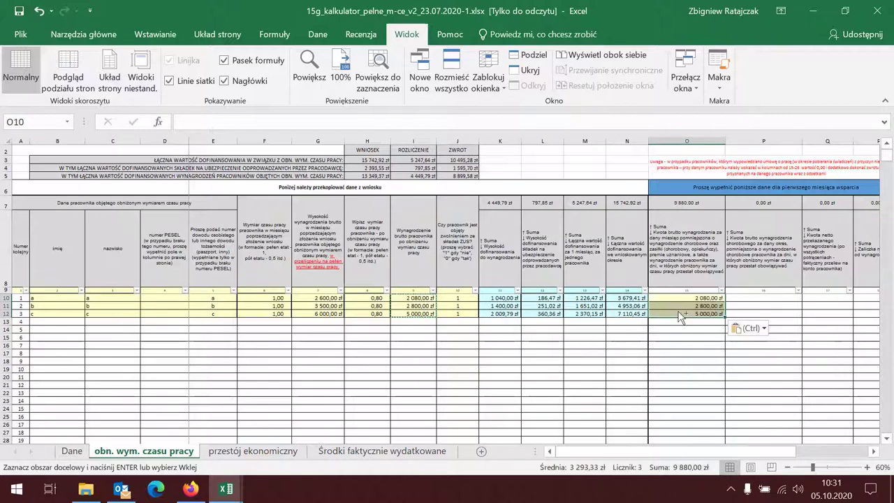
click(695, 389)
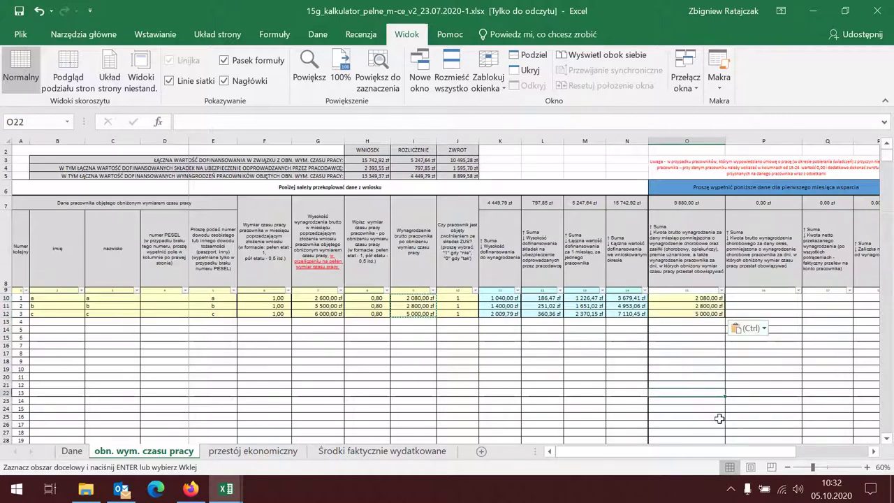
- Paste the same wages into the gross pay cells of the second and third support months, S10:S12 and W10:W12
drag(717, 451, 733, 444)
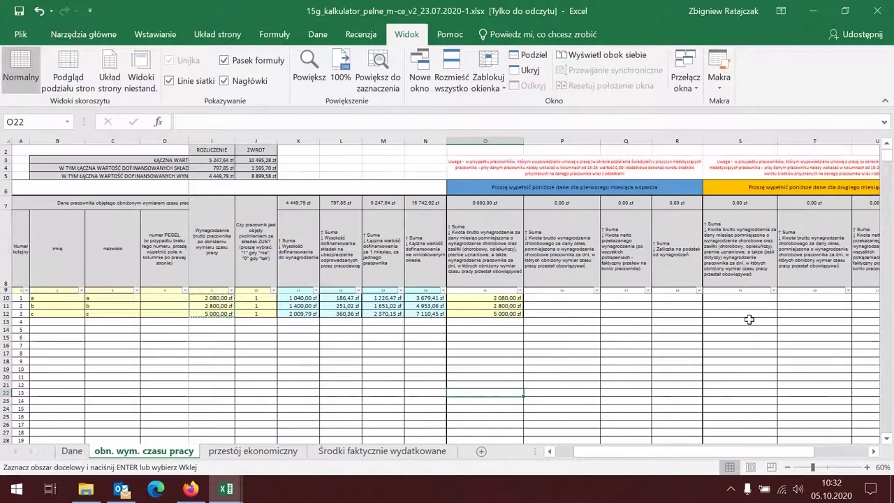
drag(743, 297, 744, 317)
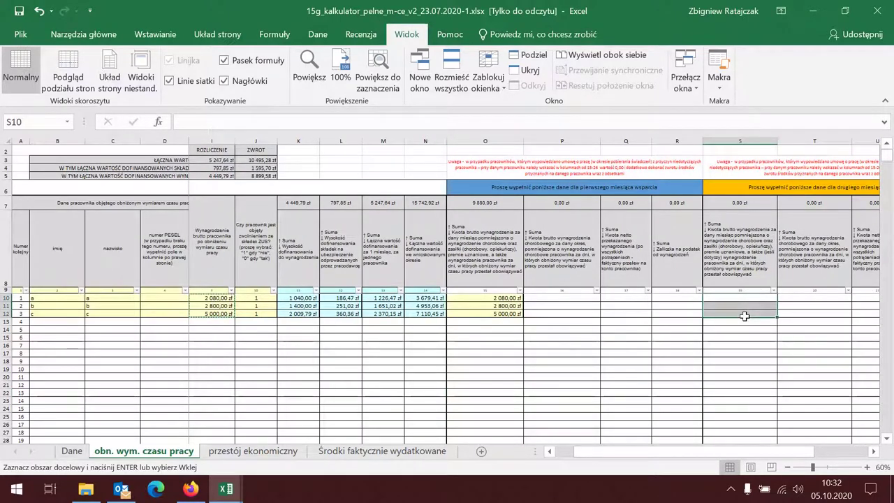
key(ctrl+v)
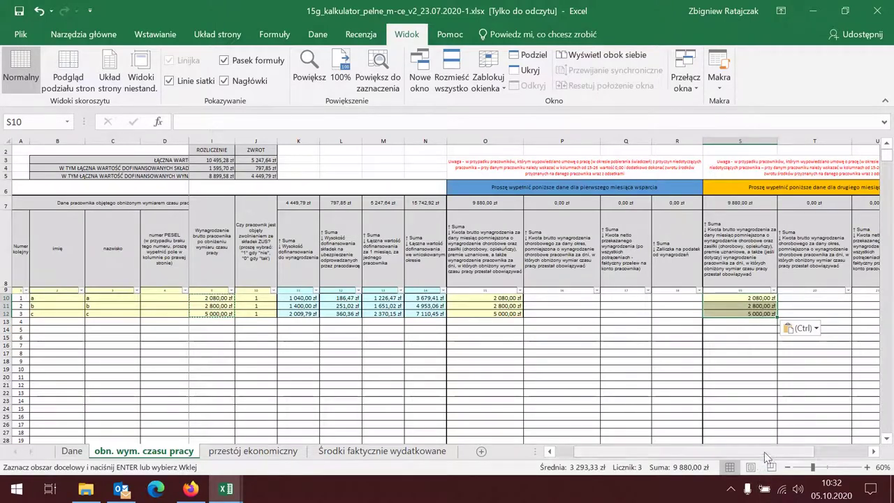
drag(758, 451, 785, 452)
drag(756, 299, 756, 316)
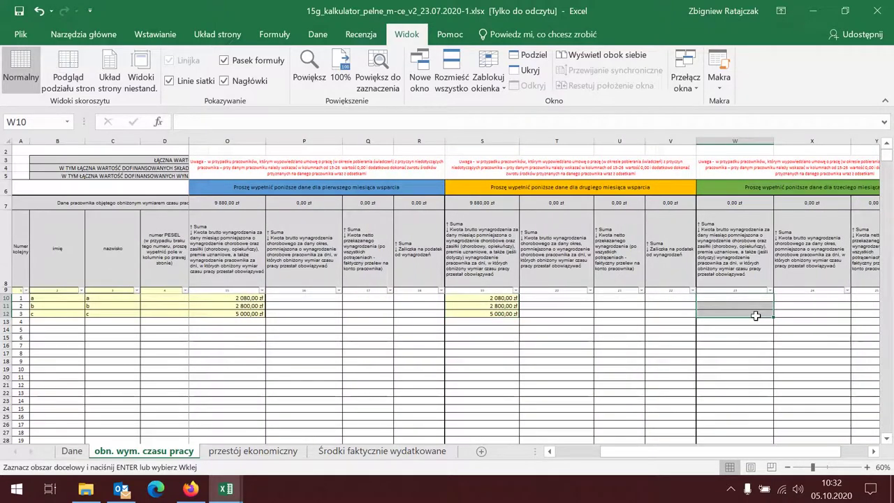
key(ctrl+v)
click(671, 401)
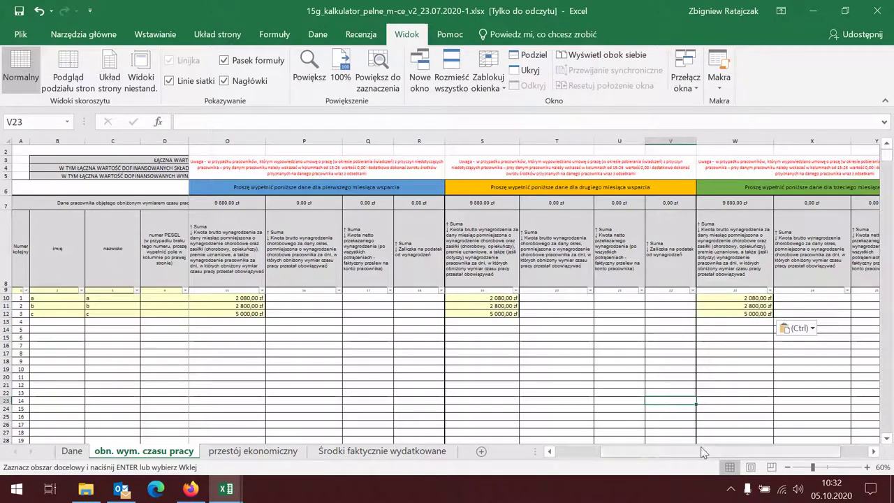
scroll(694, 451, left, 4)
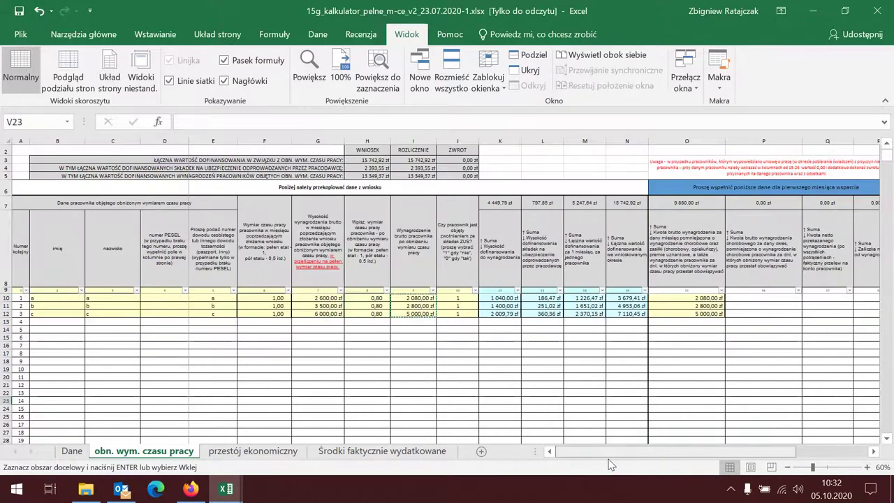
- Review the settled amounts and the amounts to be returned on the Dane sheet, then return to the obn. wym. czasu pracy sheet
click(72, 450)
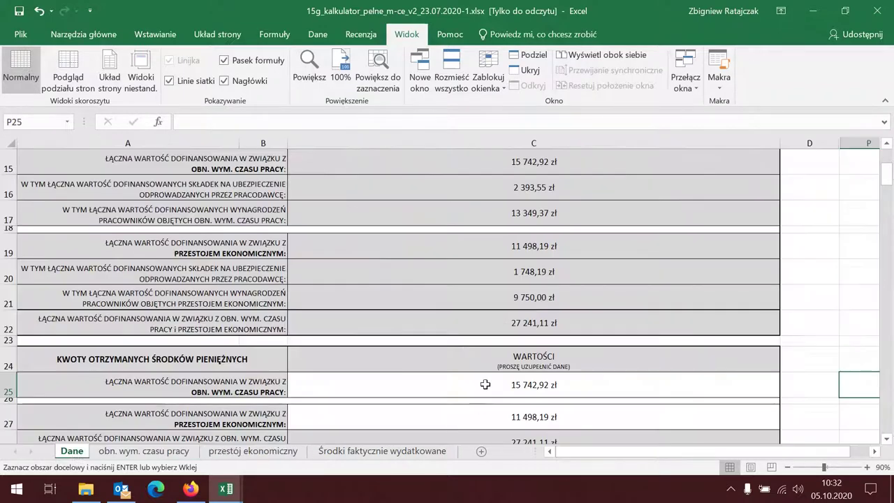
scroll(485, 370, down, 4)
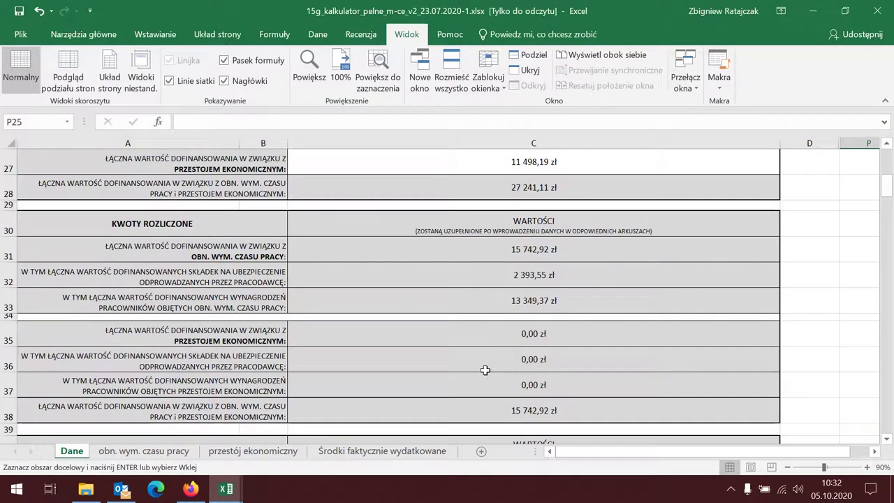
scroll(485, 371, down, 2)
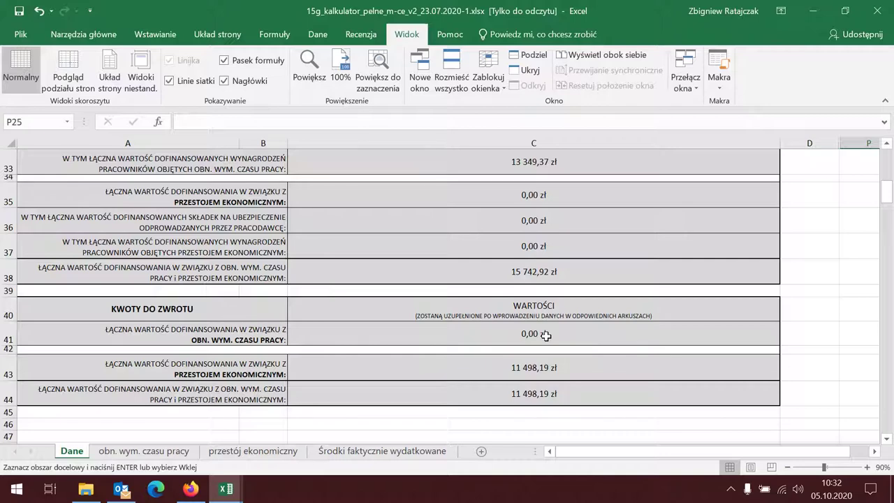
click(179, 452)
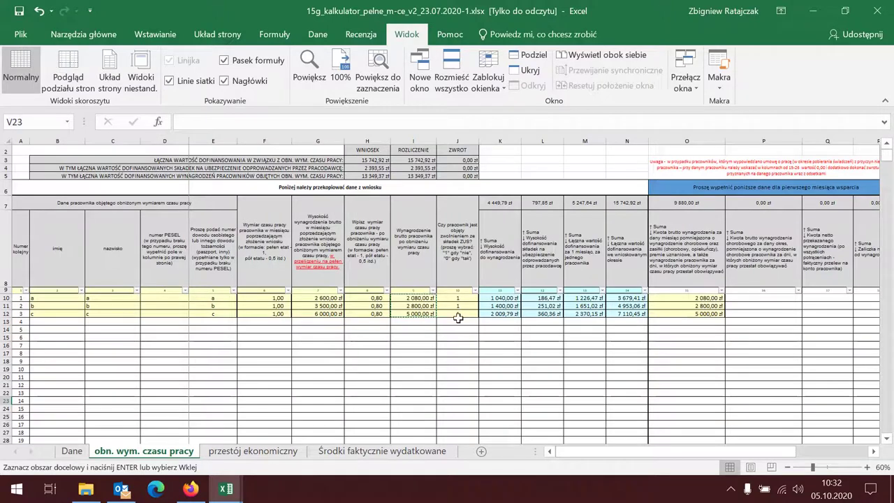
- Examine the settlement summary and the first support month's downtime columns on the przestój ekonomiczny sheet
click(272, 451)
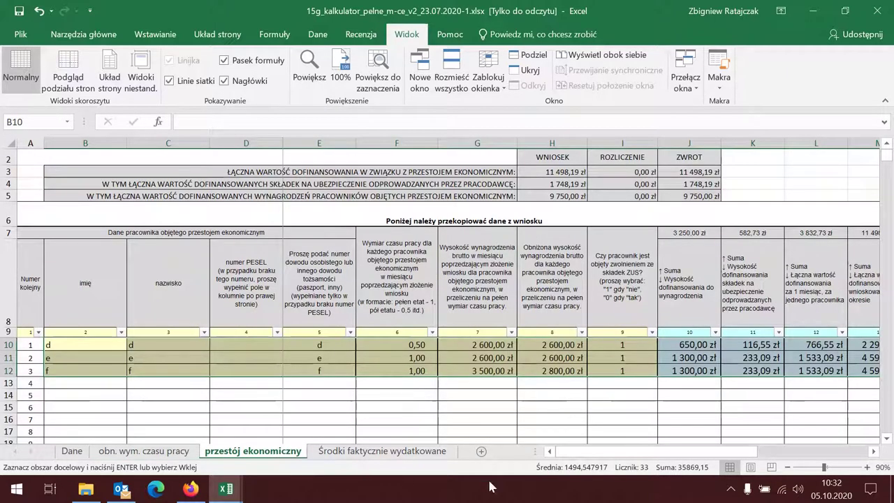
click(708, 411)
drag(653, 453, 623, 463)
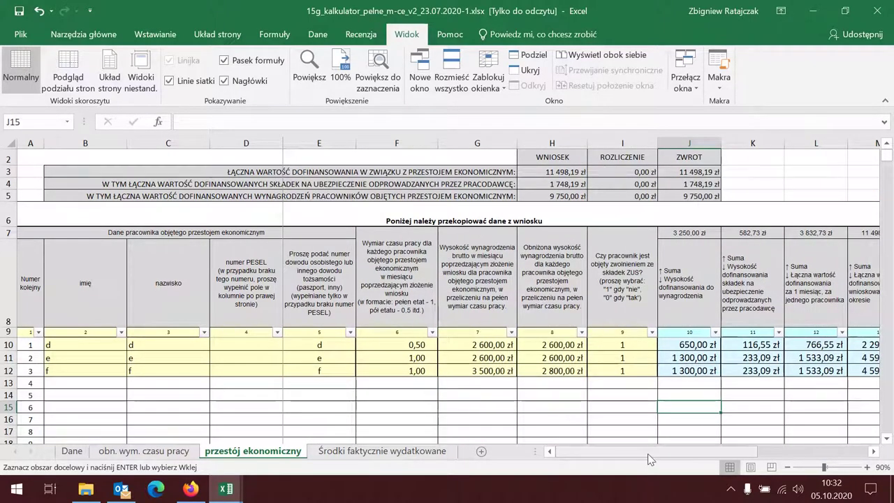
drag(648, 455, 665, 451)
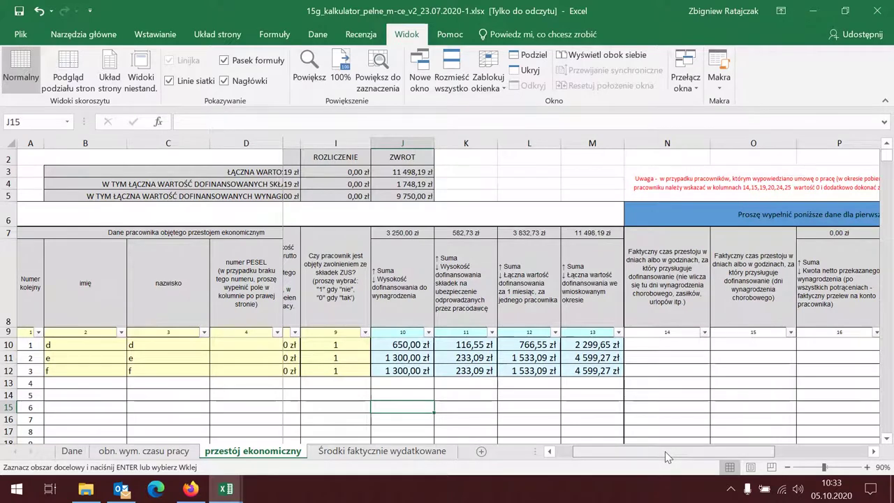
scroll(666, 451, right, 3)
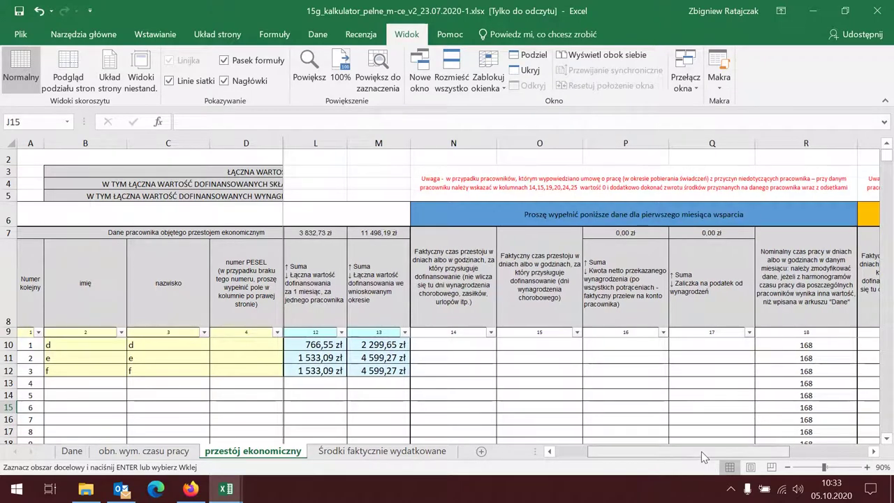
mouse_move(701, 451)
mouse_down()
mouse_move(670, 451)
mouse_move(702, 451)
mouse_up()
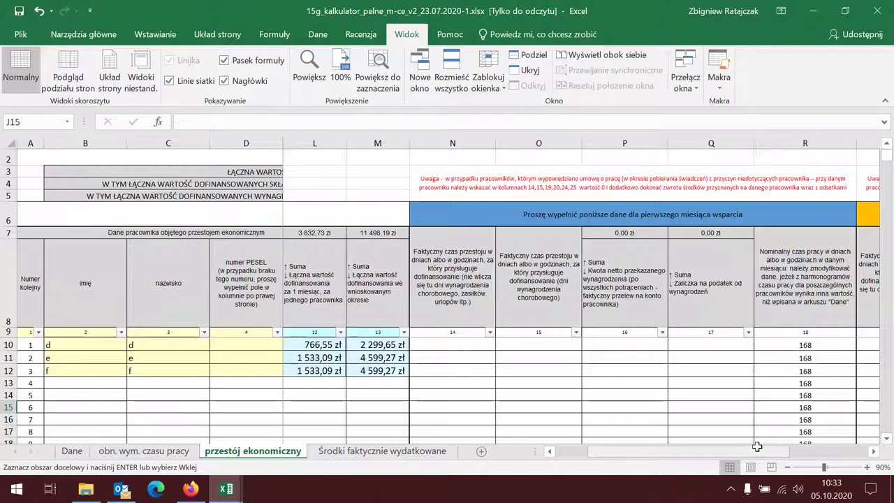
mouse_move(763, 452)
mouse_down()
mouse_move(818, 452)
mouse_move(726, 457)
mouse_move(749, 456)
mouse_up()
- Enter 168 as the first support month's actual downtime for employees d, e and f in cells N10:N12
click(727, 344)
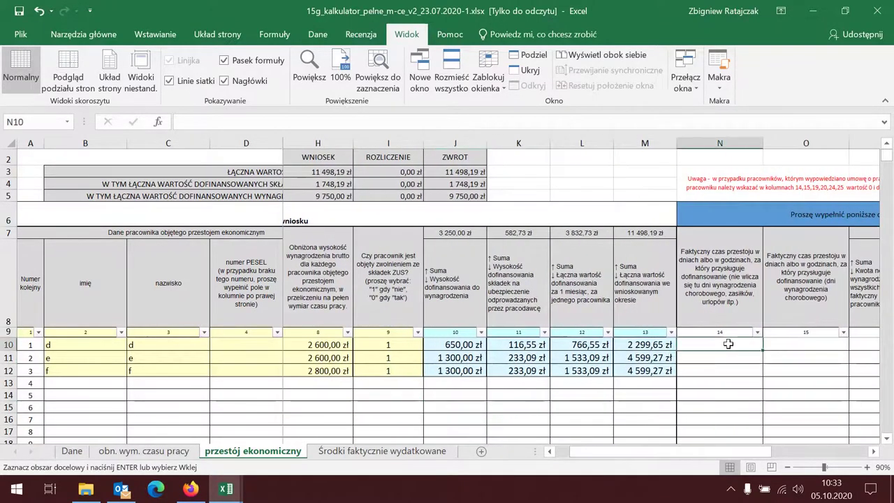
text(1)
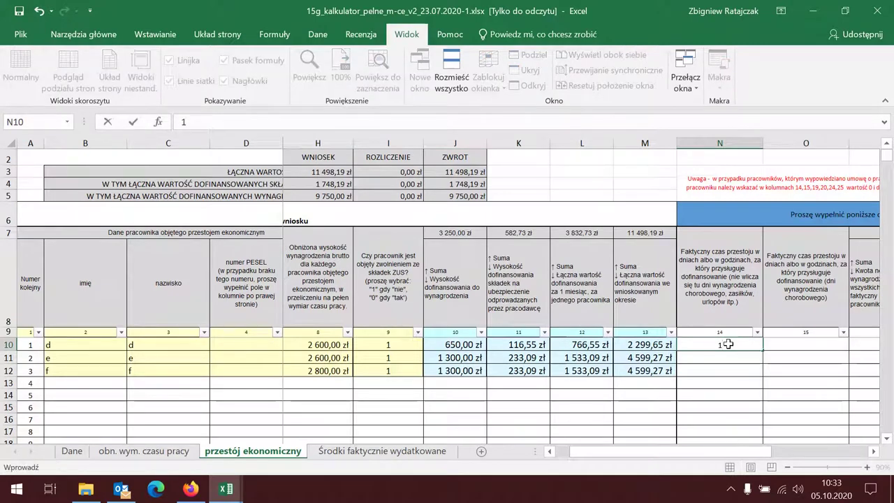
text(68)
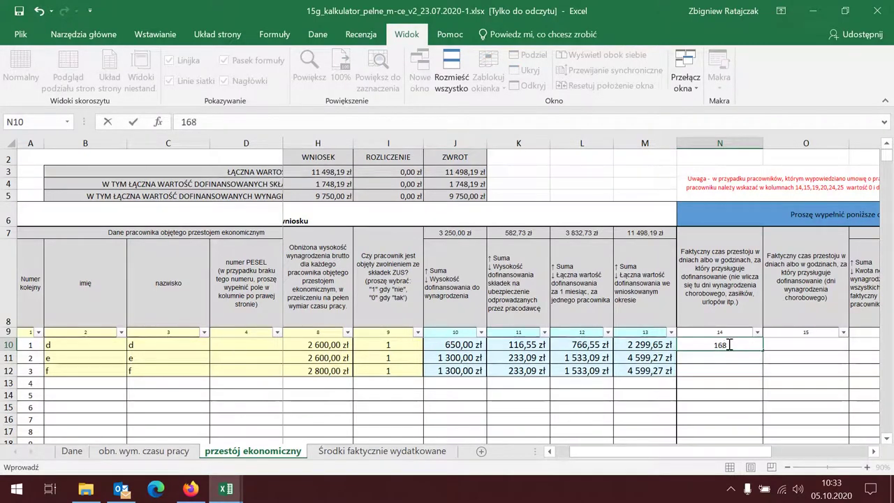
click(726, 359)
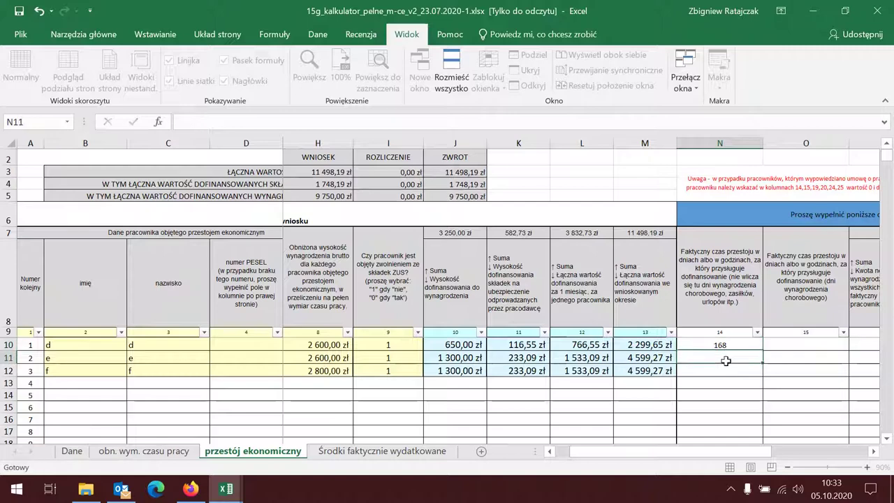
text(16)
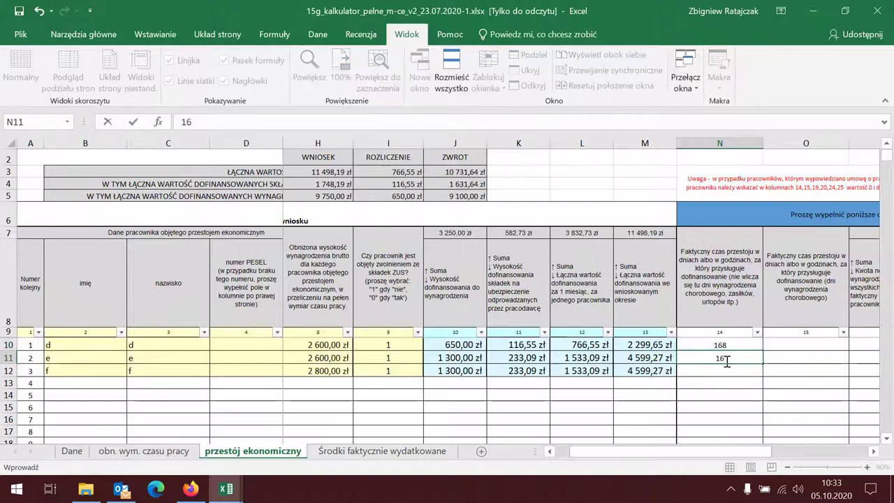
text(8)
click(743, 373)
text(16)
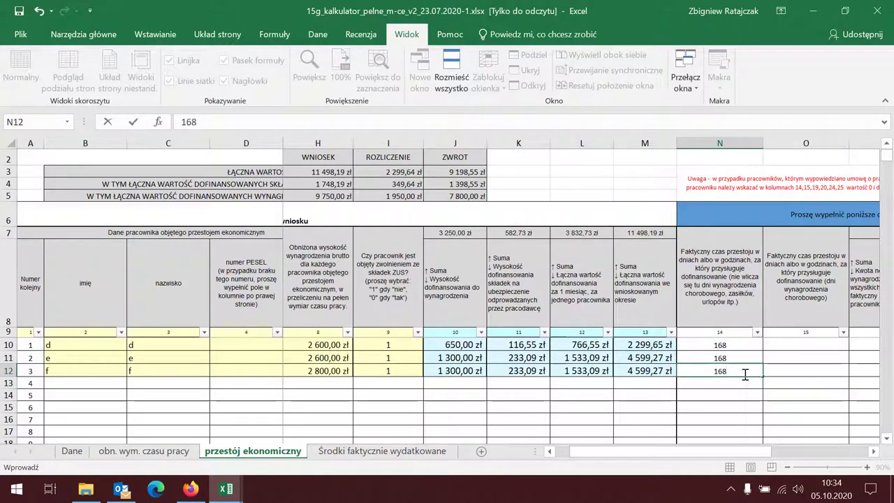
click(708, 397)
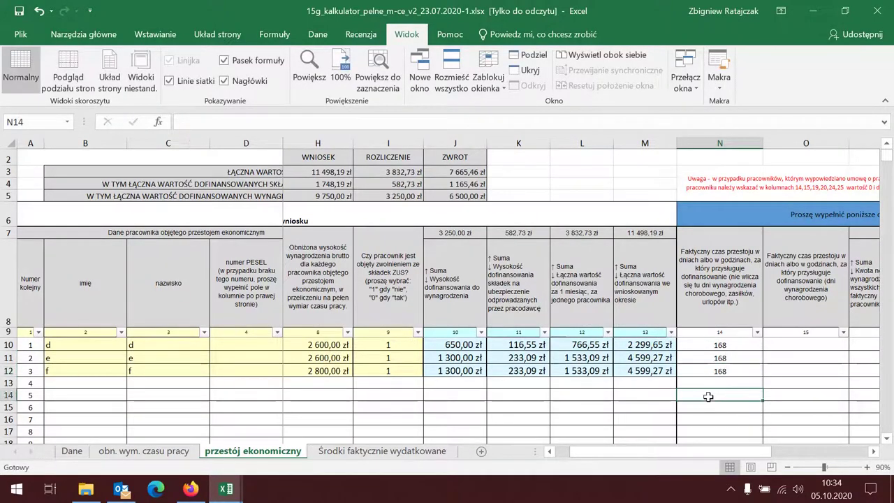
- Copy the downtime hours N10:N12 into the second and third support months' actual downtime cells, S10:S12 and X10:X12
drag(723, 345, 727, 367)
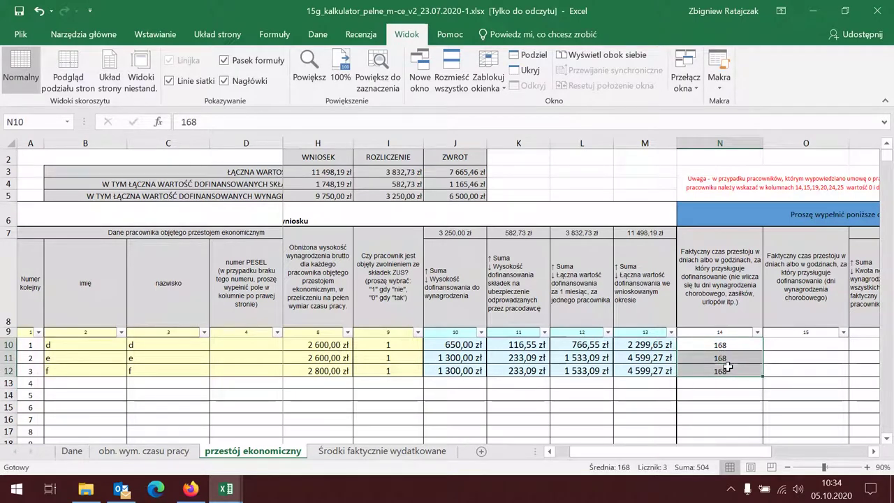
key(ctrl+c)
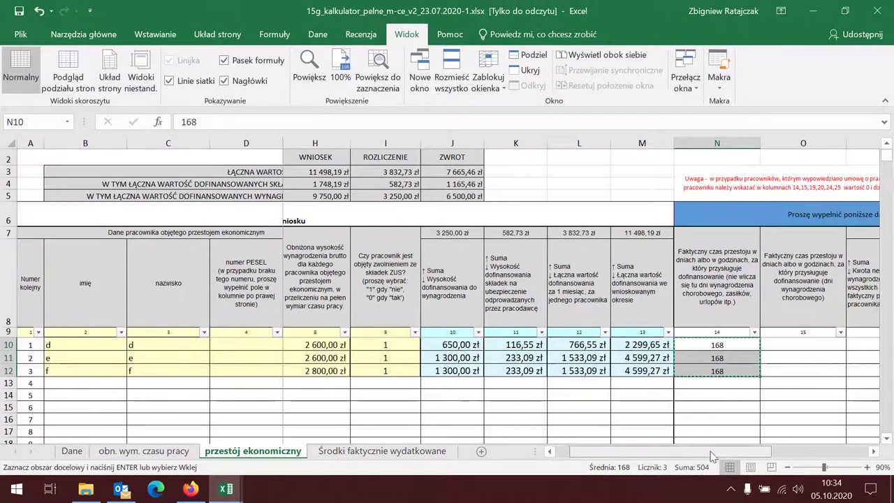
scroll(731, 451, right, 3)
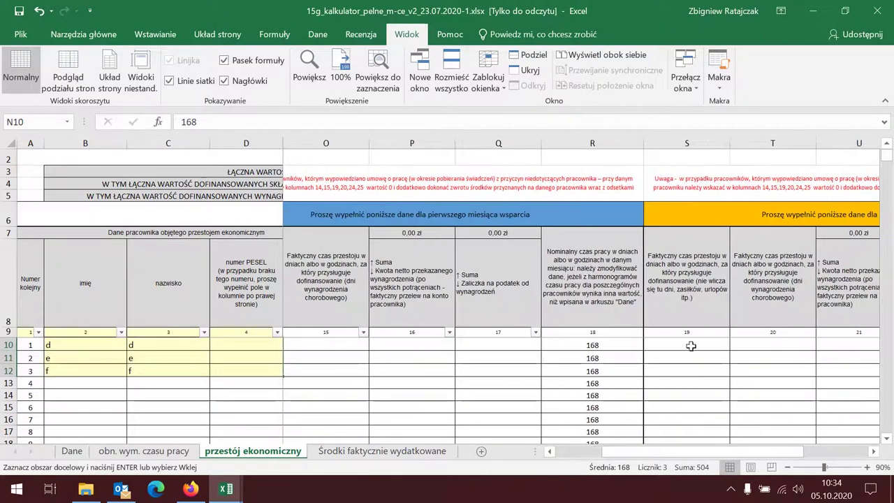
drag(690, 346, 688, 371)
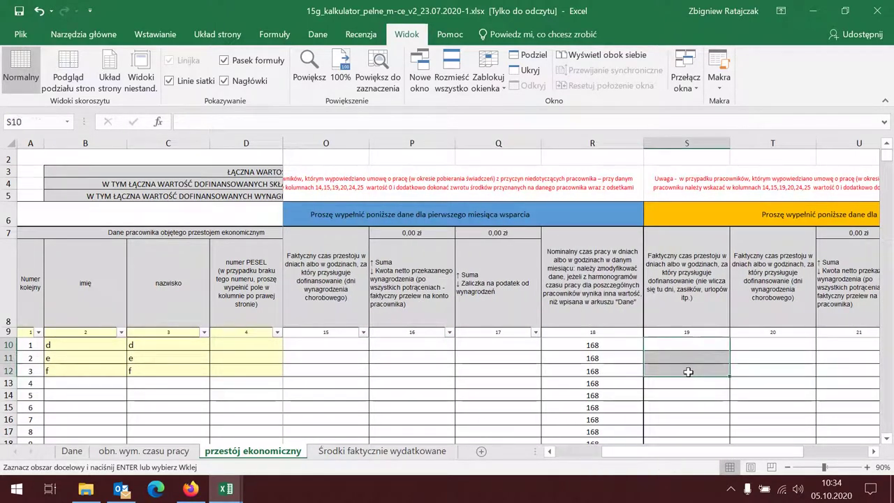
key(ctrl+v)
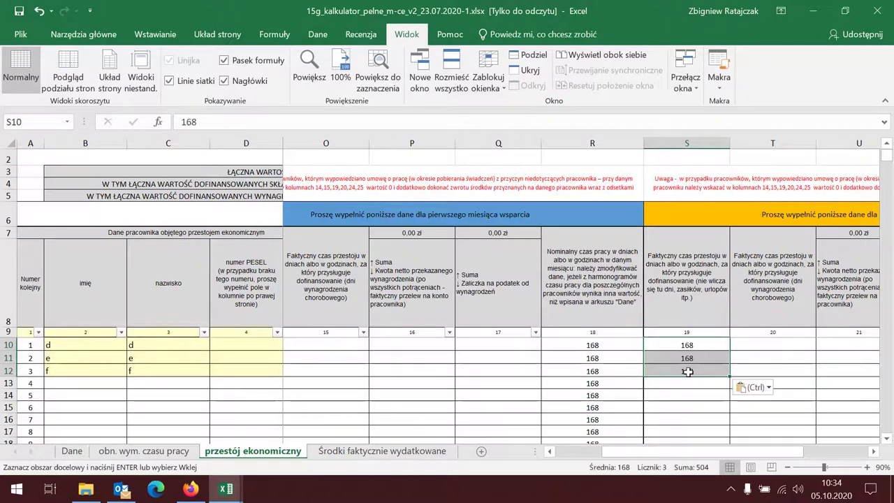
drag(728, 452, 760, 450)
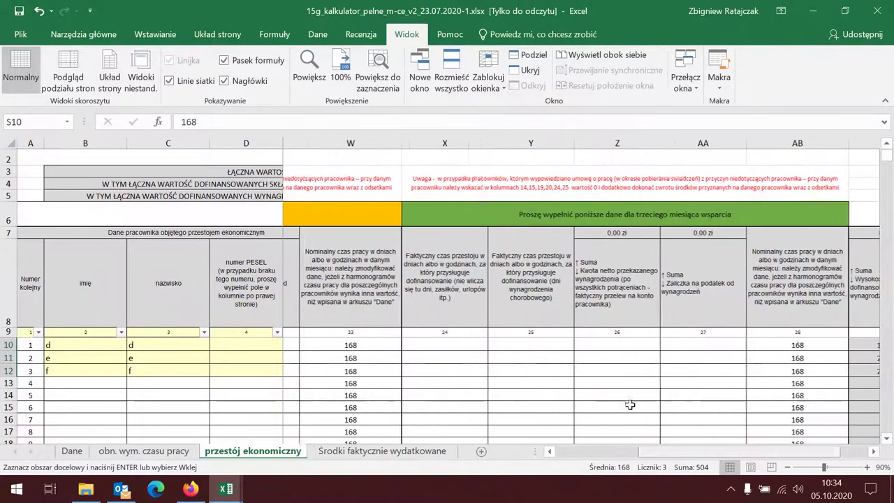
drag(438, 340, 439, 369)
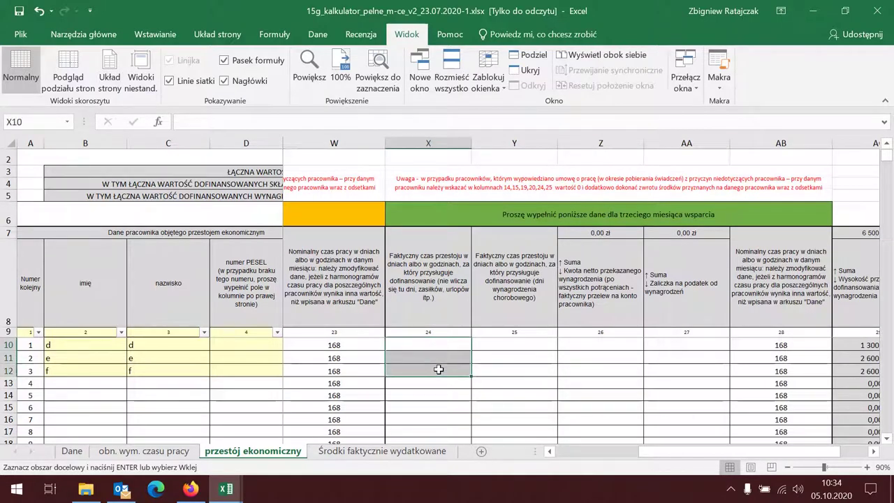
key(ctrl+v)
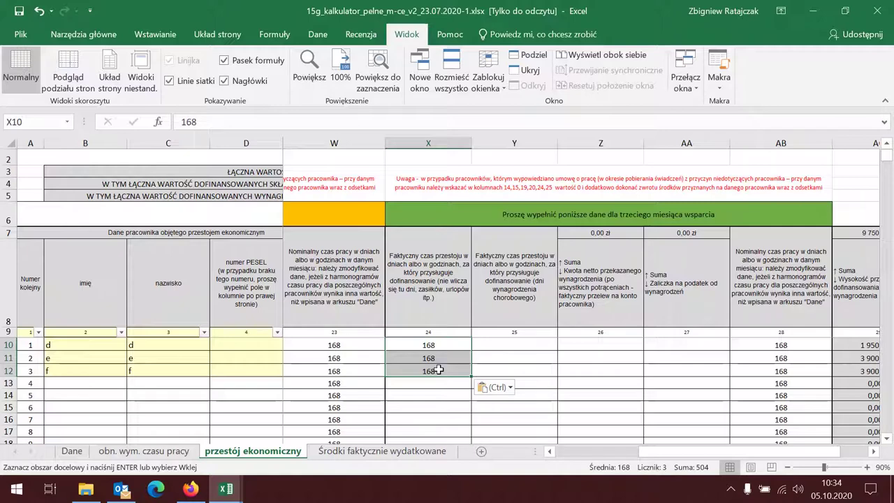
click(508, 429)
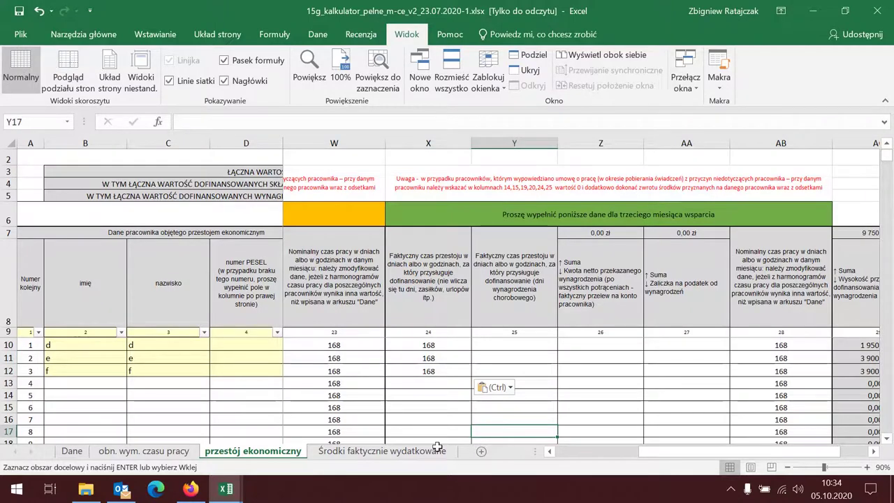
- Check the amounts to be returned on the Dane sheet, then examine the first month's net pay and tax advance cells Q10:R12 on obn. wym. czasu pracy
click(70, 452)
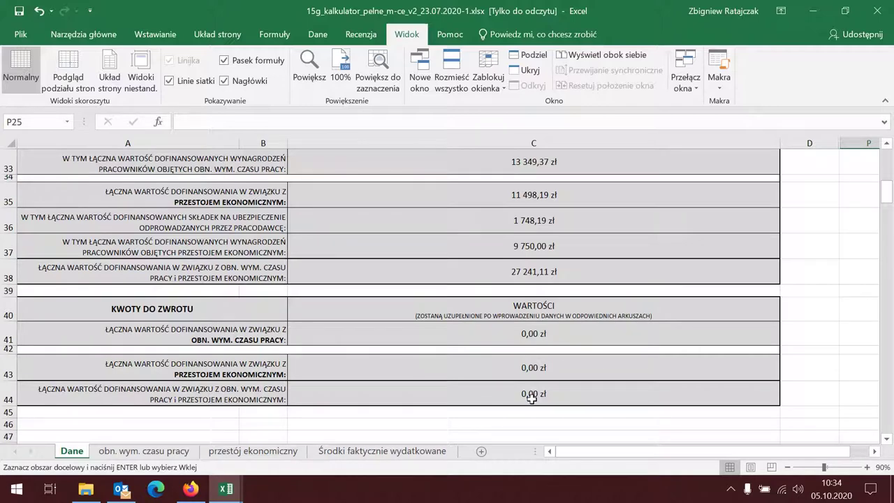
click(152, 453)
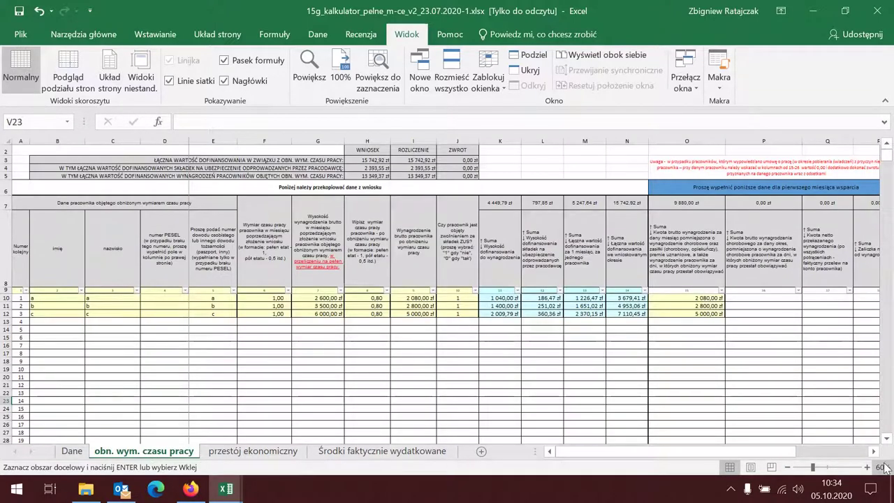
drag(764, 453, 781, 452)
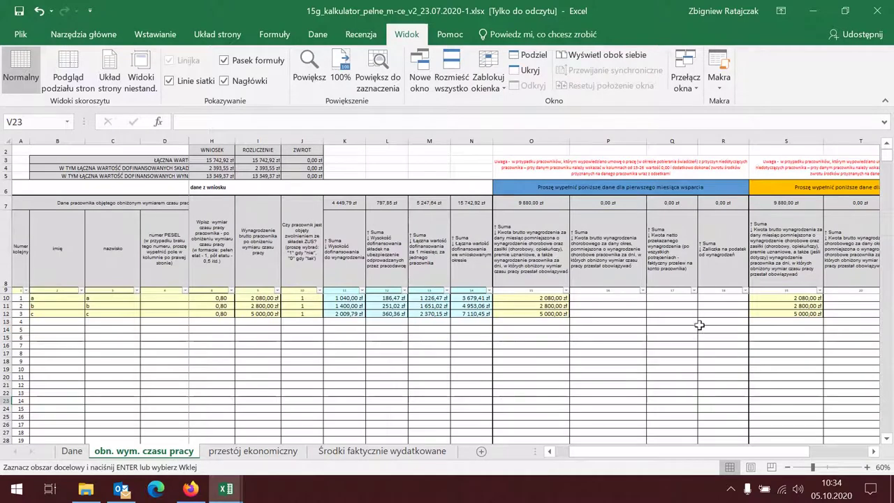
click(674, 297)
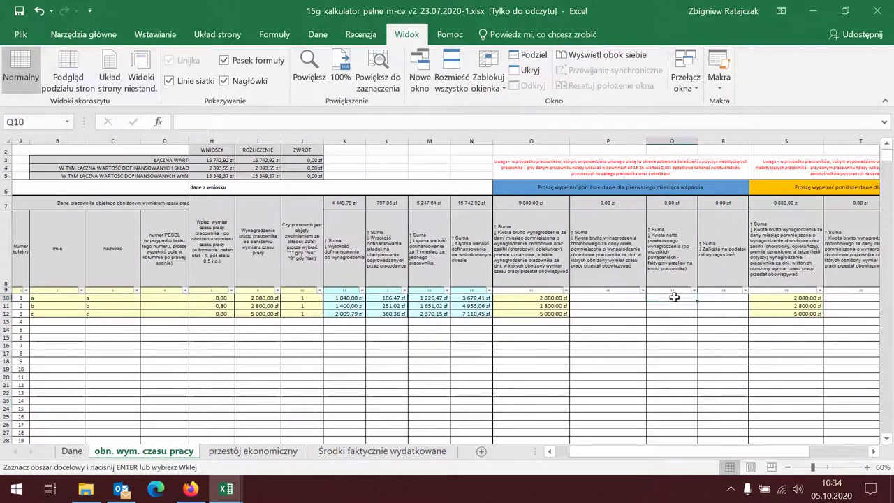
click(674, 308)
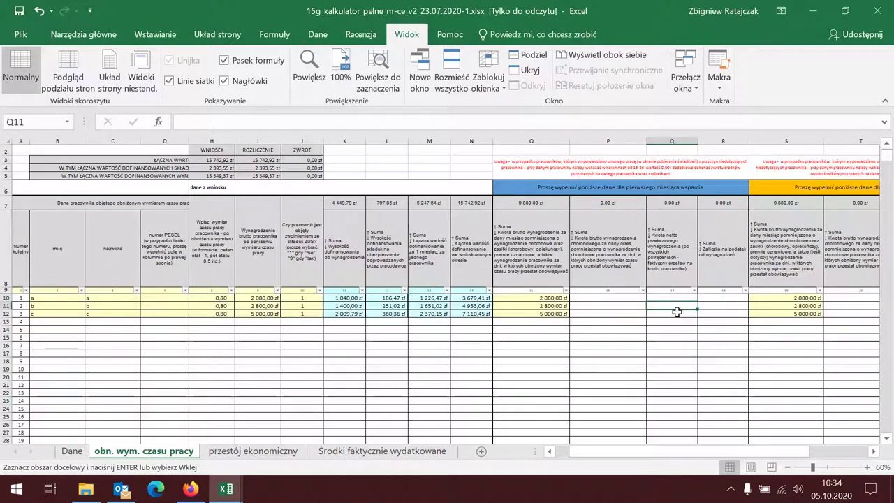
click(677, 312)
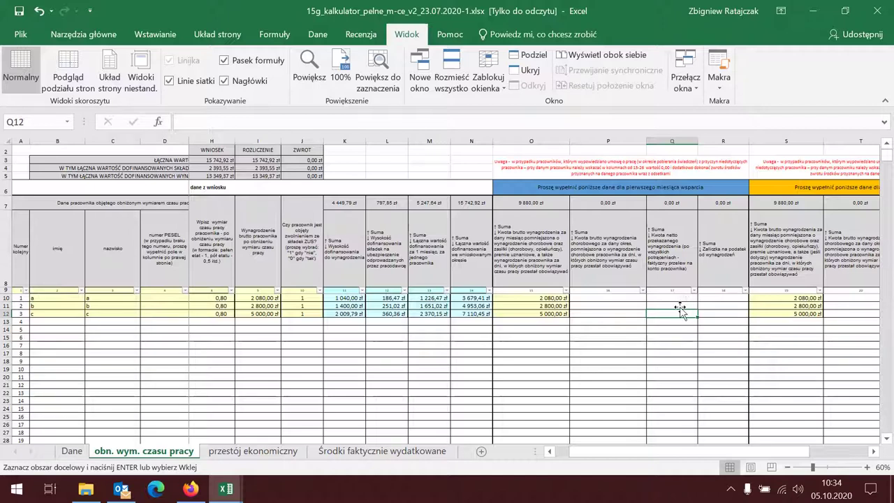
click(679, 306)
click(681, 298)
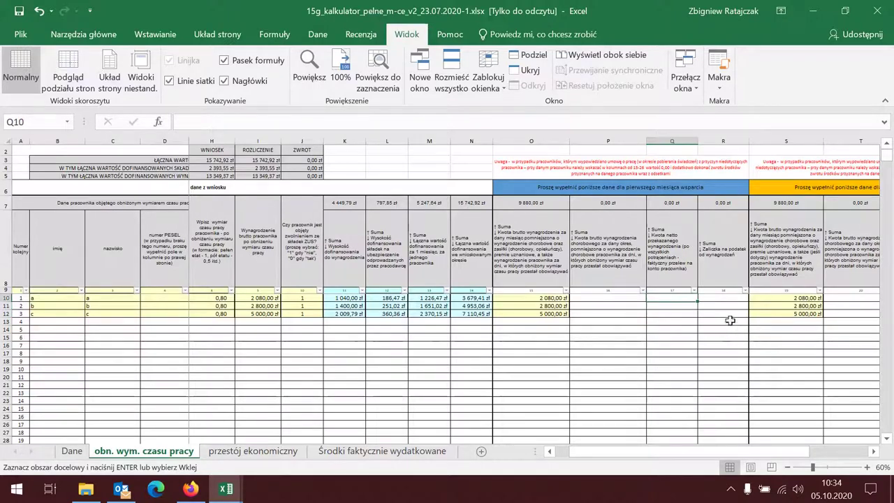
click(727, 297)
click(724, 305)
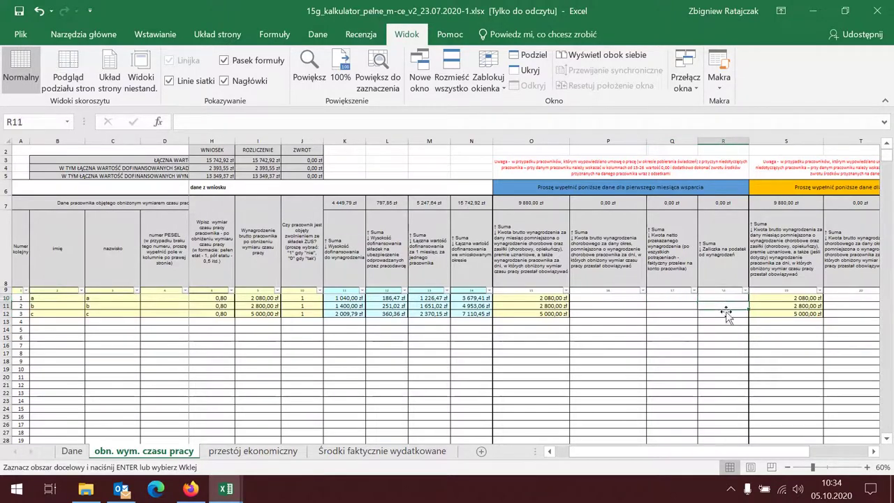
click(726, 313)
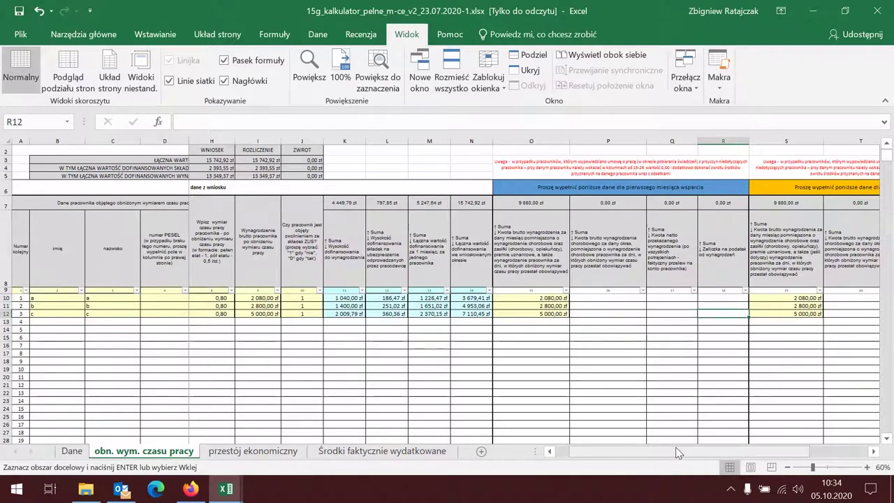
- Examine the second support month's net pay and tax advance cells U10:V12 for employees a, b and c
drag(676, 447, 694, 445)
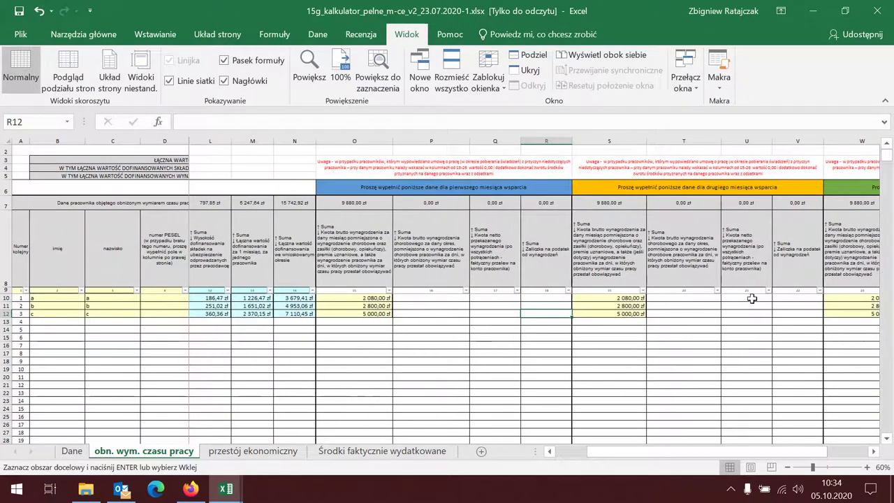
key(Right)
key(Right)
key(Right)
key(Right)
click(796, 314)
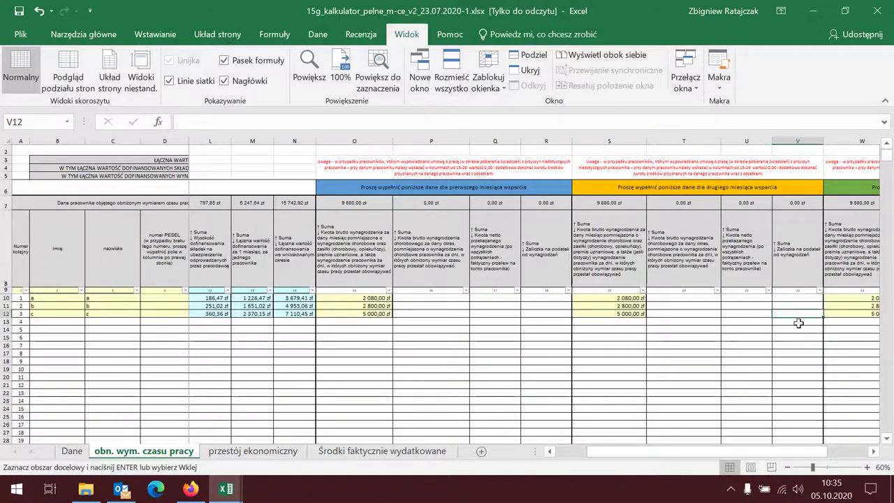
click(744, 301)
click(744, 305)
click(744, 313)
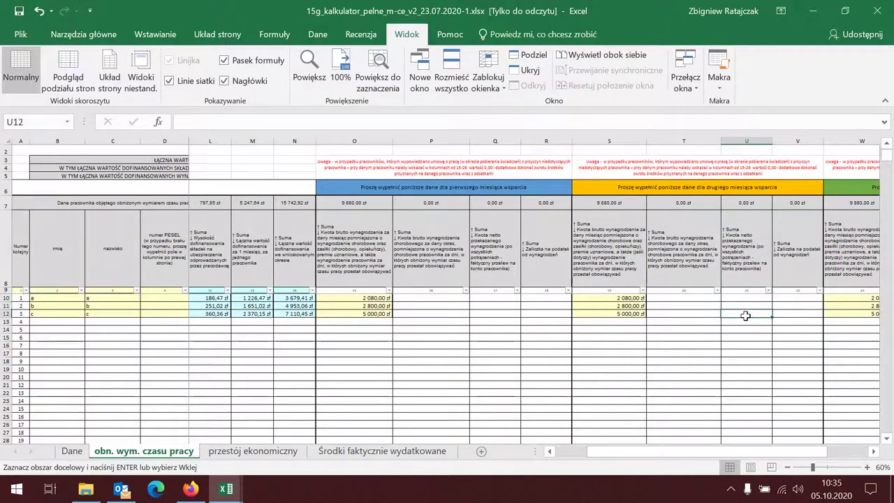
click(796, 313)
click(798, 306)
click(800, 298)
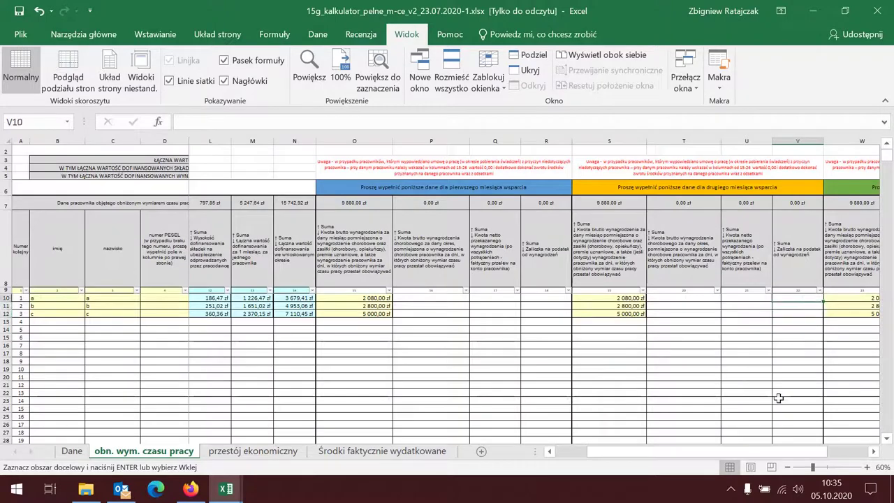
drag(737, 447, 700, 455)
- Review the settlement totals on the Dane sheet and the monthly amounts on the Środki faktycznie wydatkowane sheet
click(271, 452)
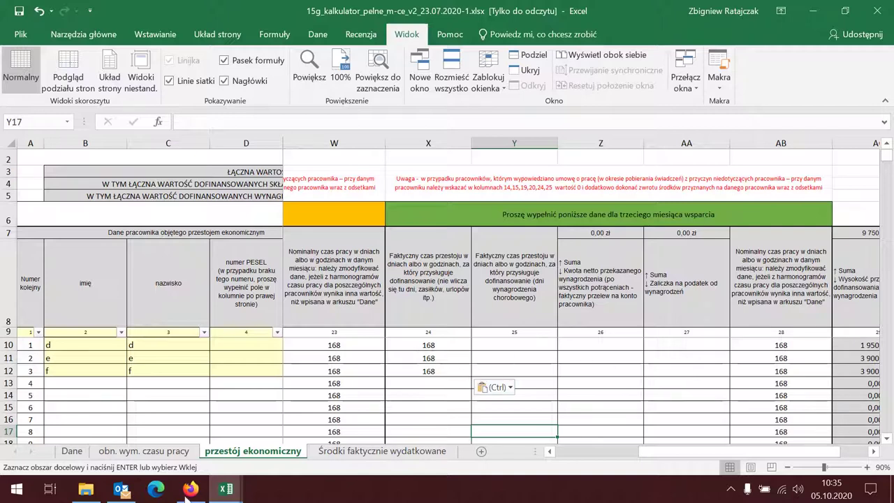
click(72, 451)
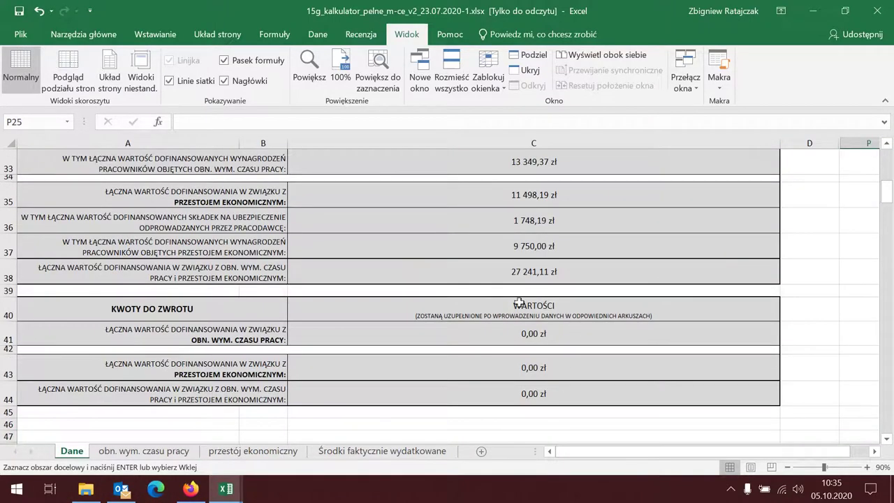
click(378, 452)
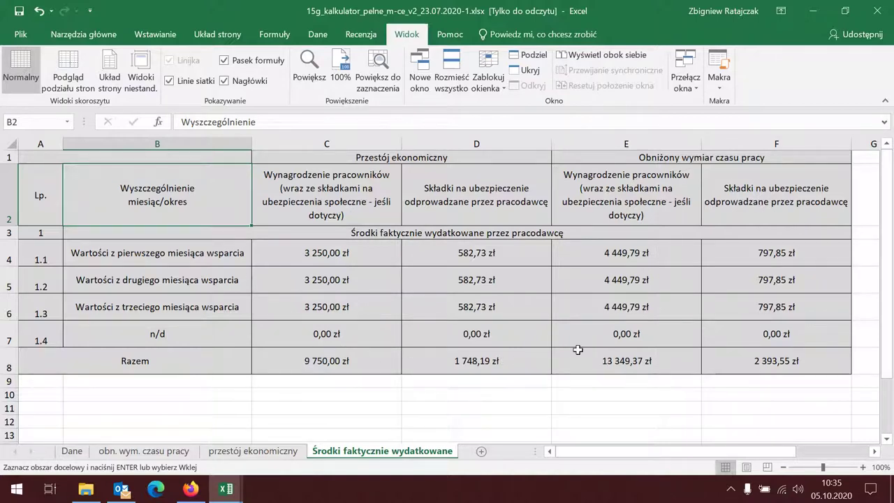
- On the przestój ekonomiczny sheet, set employee d's nominal working time to 84 for all three support months in R10, W10 and AB10
click(252, 451)
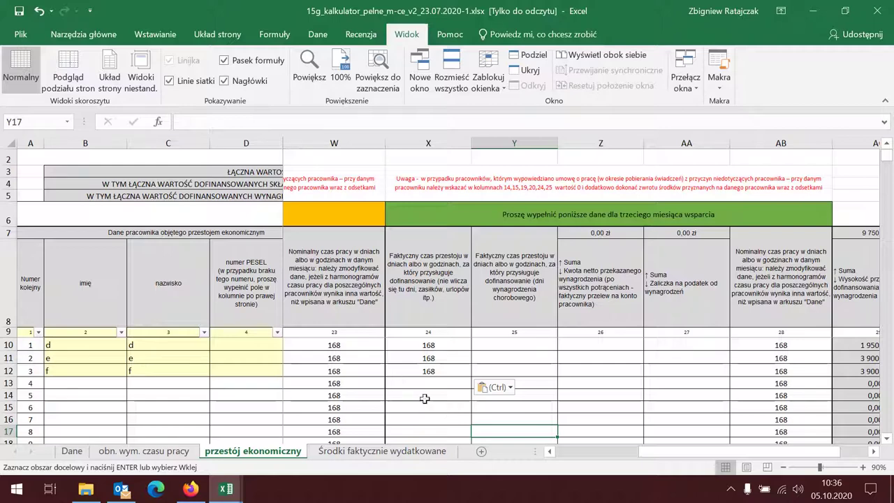
drag(646, 452, 599, 472)
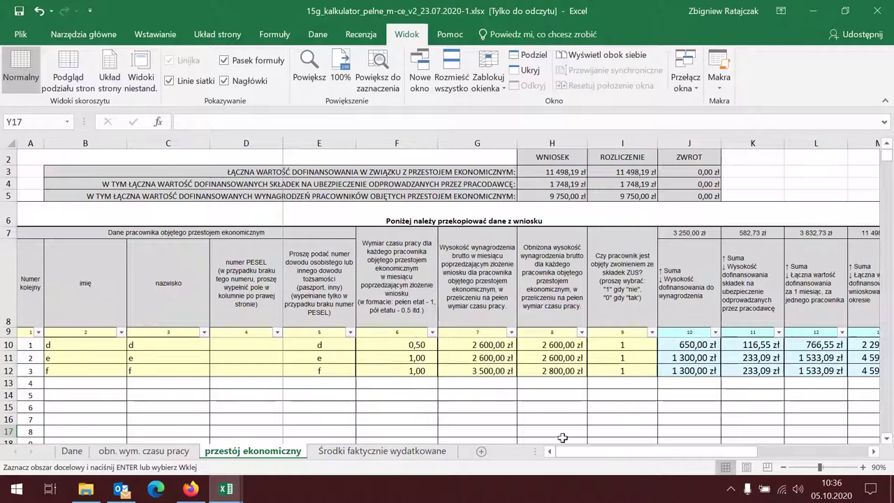
drag(578, 455, 613, 453)
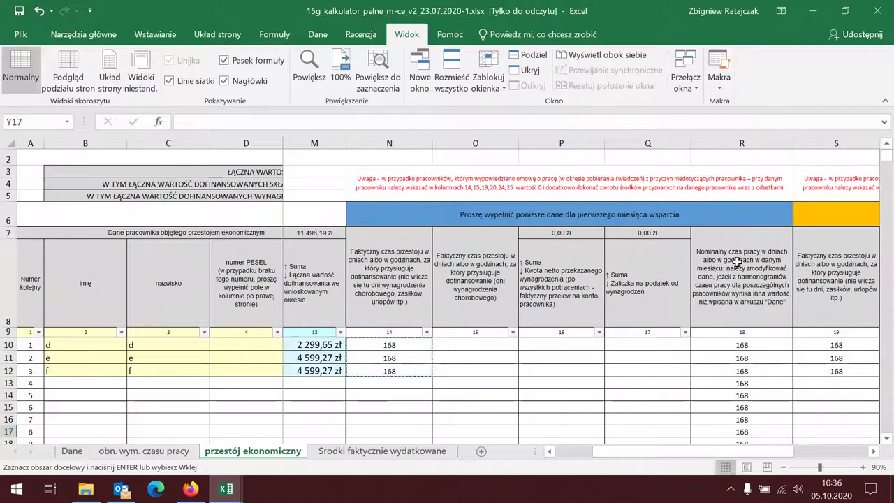
click(752, 345)
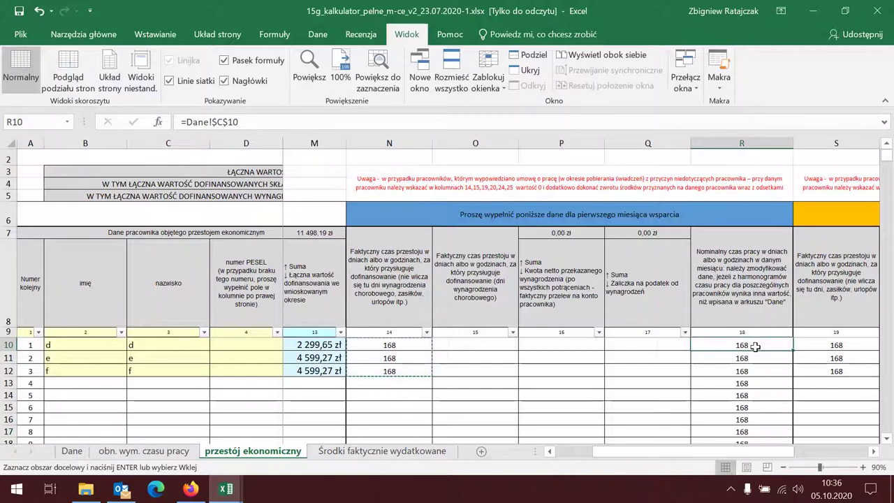
text(84)
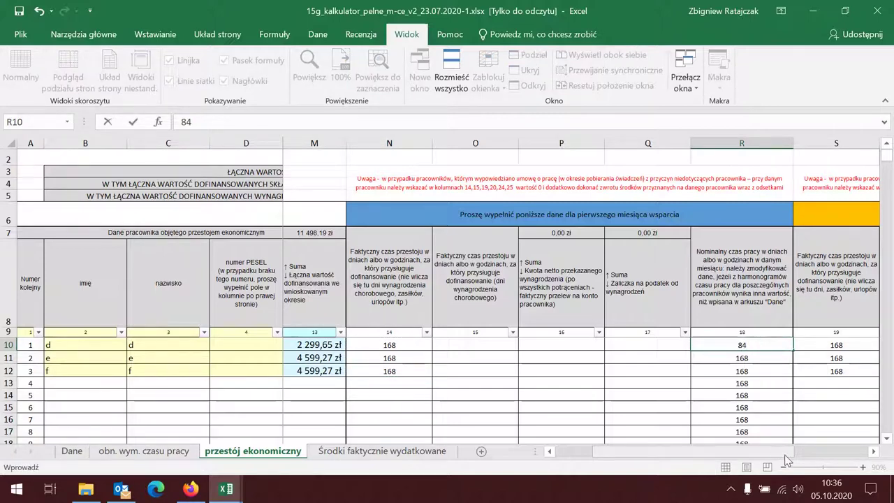
drag(785, 454, 814, 452)
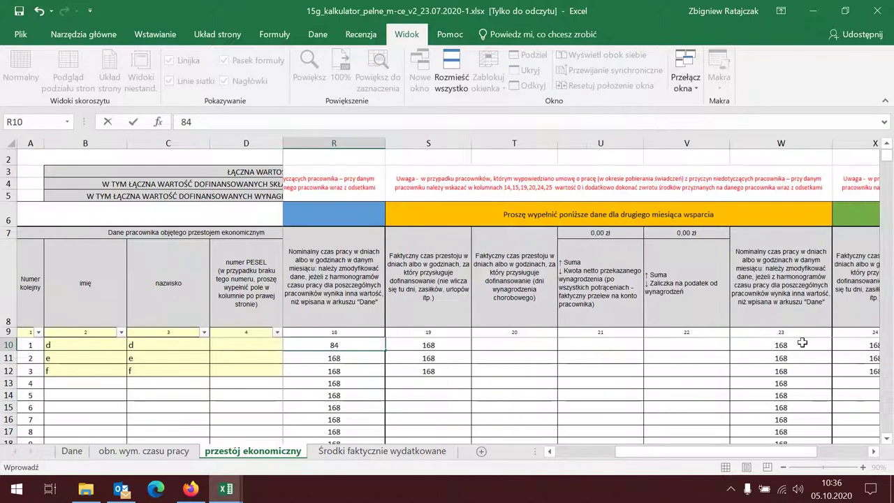
click(802, 342)
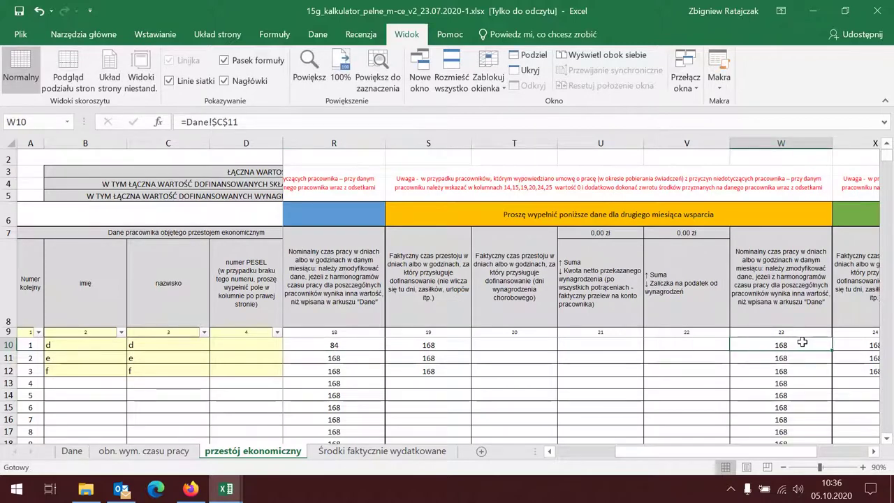
text(84)
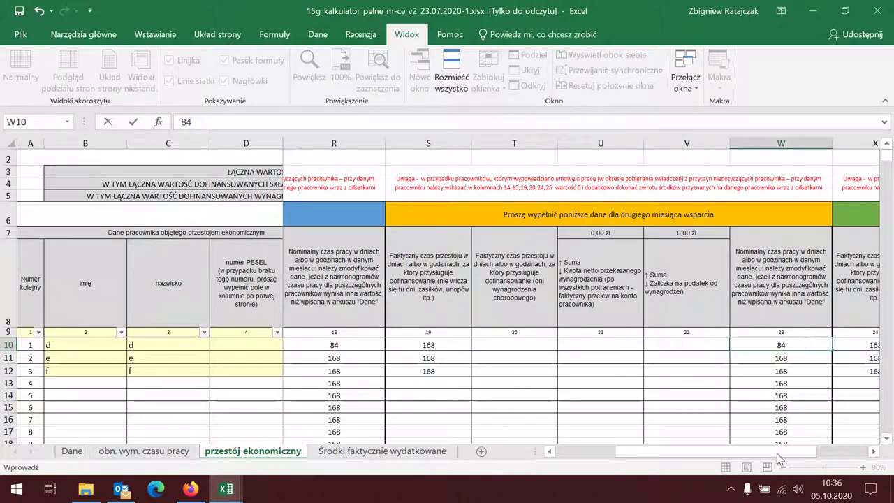
drag(779, 452, 796, 453)
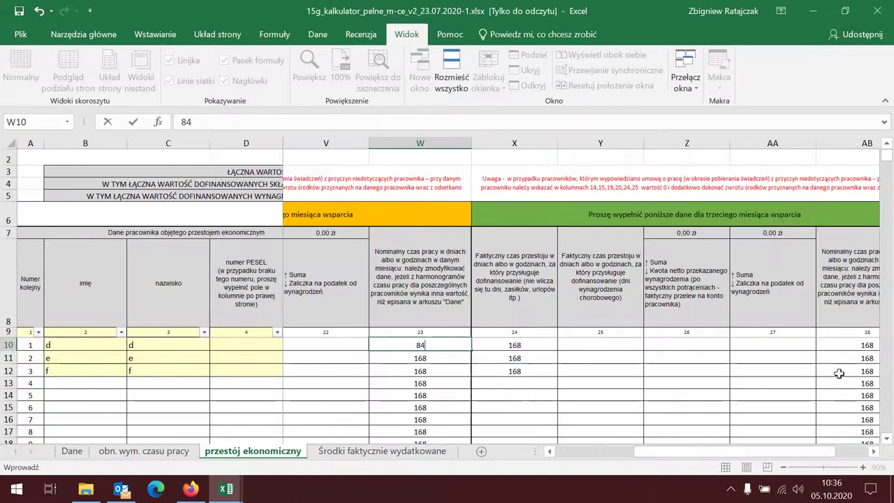
click(865, 345)
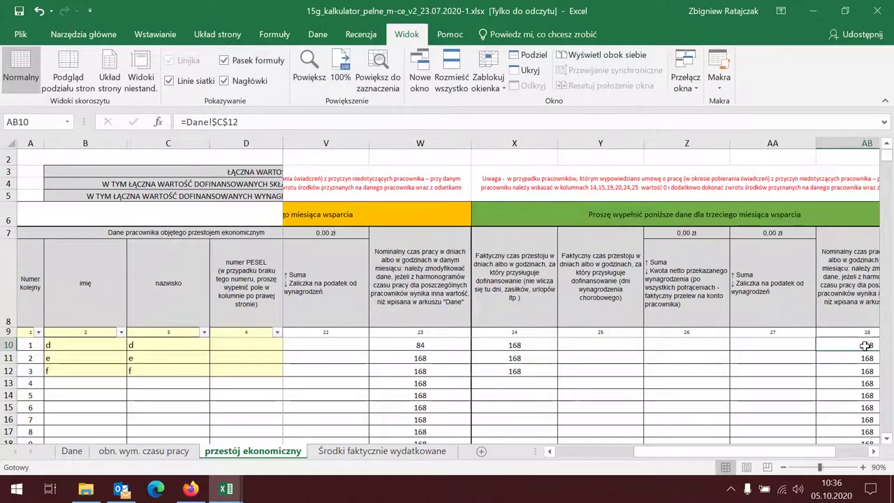
text(84)
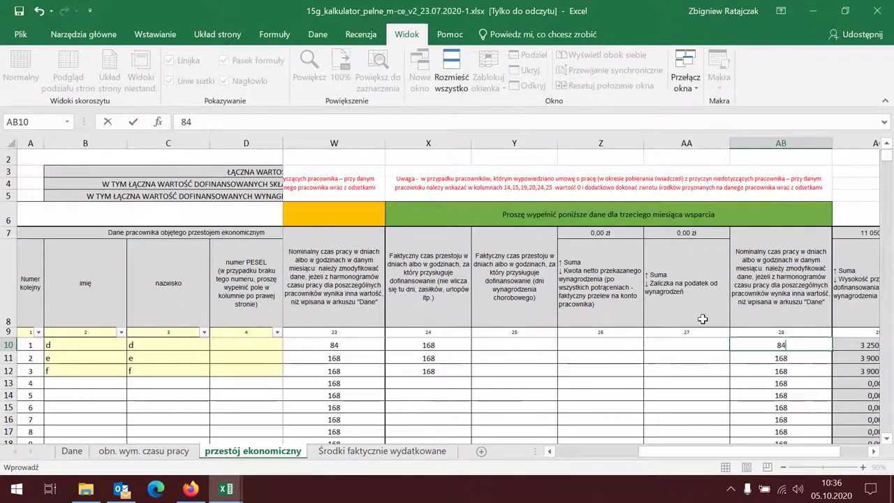
click(524, 420)
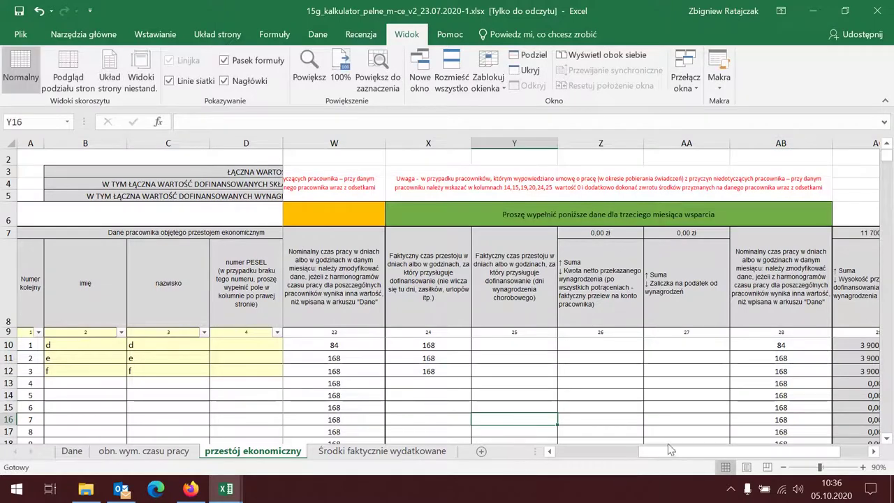
- Review the downtime settlement summary and the amounts to be returned on the Dane sheet, then return to the przestój ekonomiczny sheet
drag(664, 454, 571, 462)
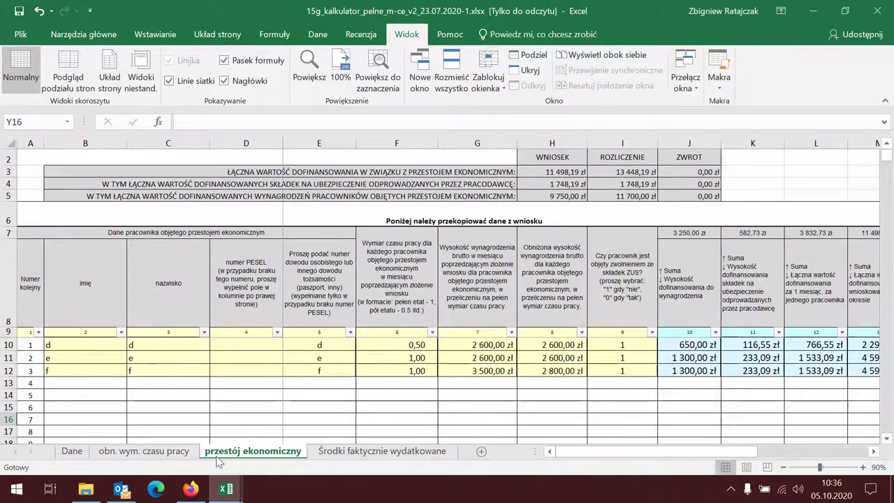
click(72, 451)
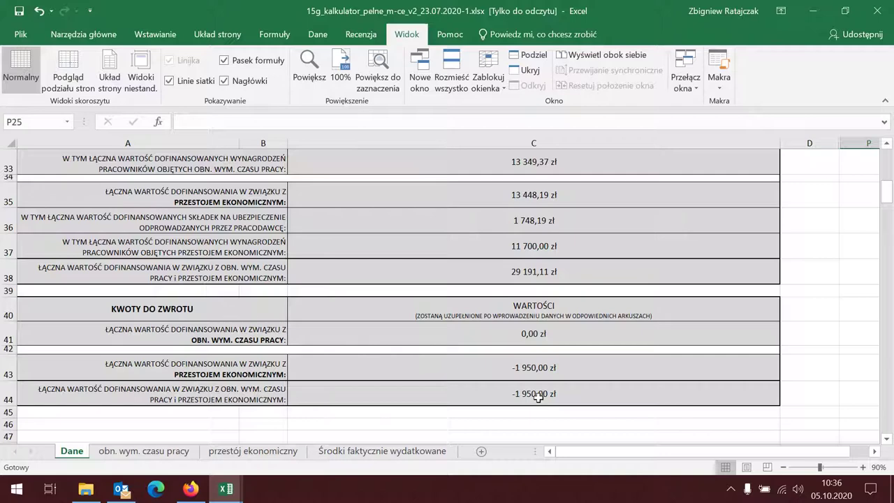
click(272, 453)
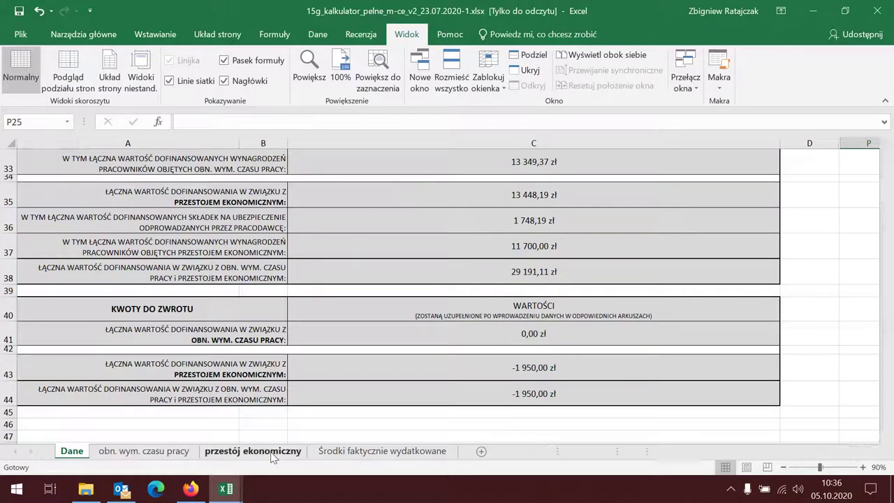
- Set employee d's actual downtime to 84 for all three support months in N10, S10 and X10, and check the return amounts on the Dane sheet
drag(616, 457, 689, 410)
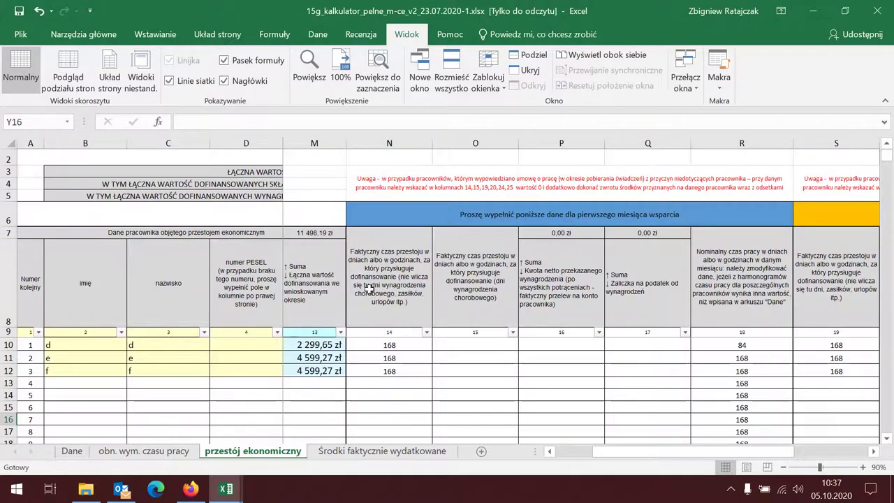
click(391, 345)
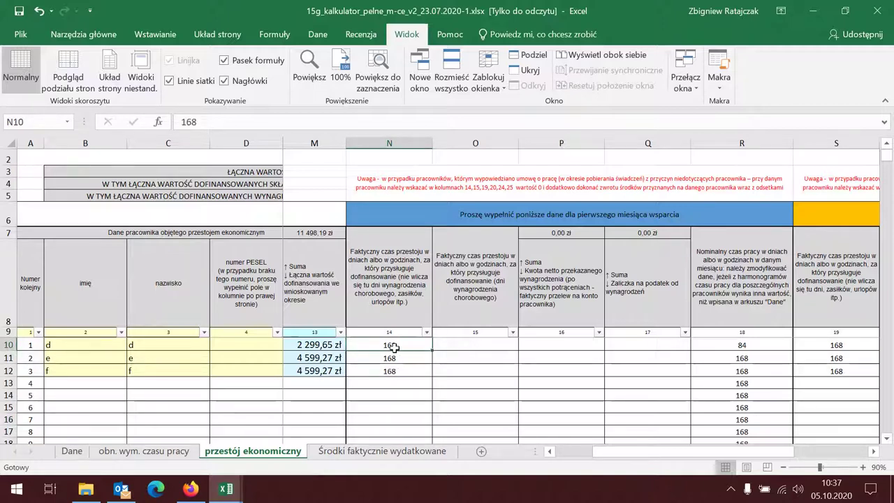
text(84)
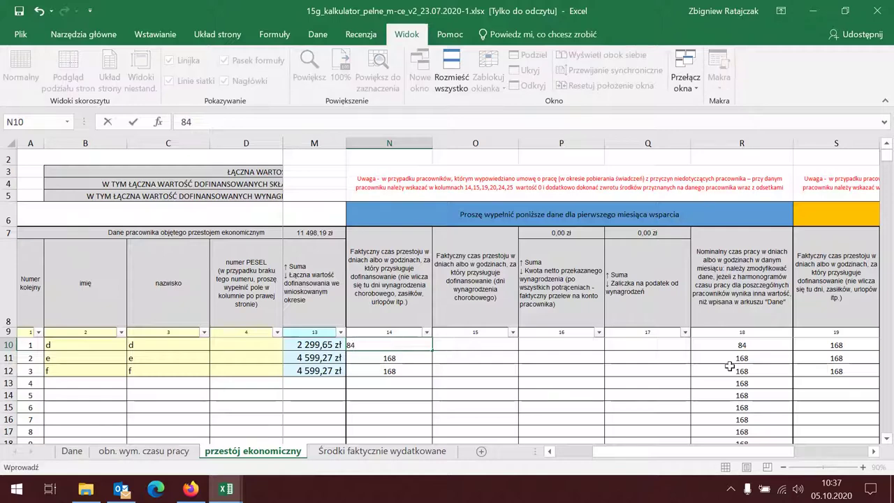
click(852, 345)
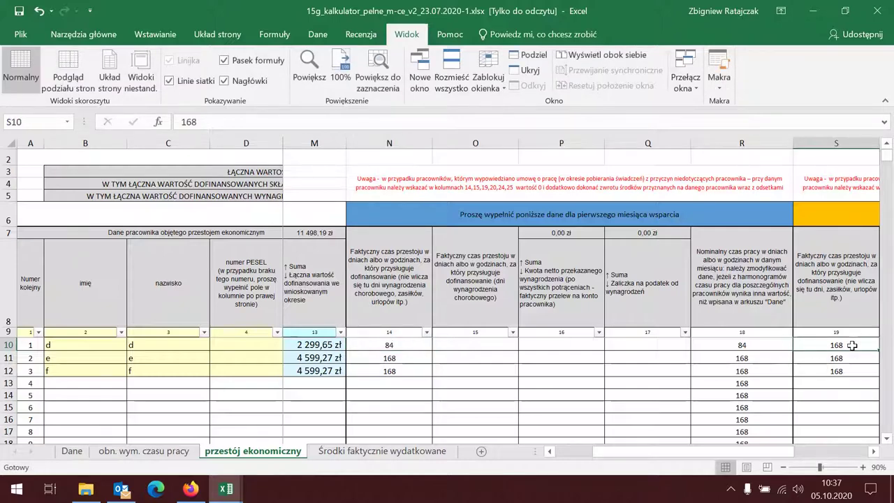
text(84)
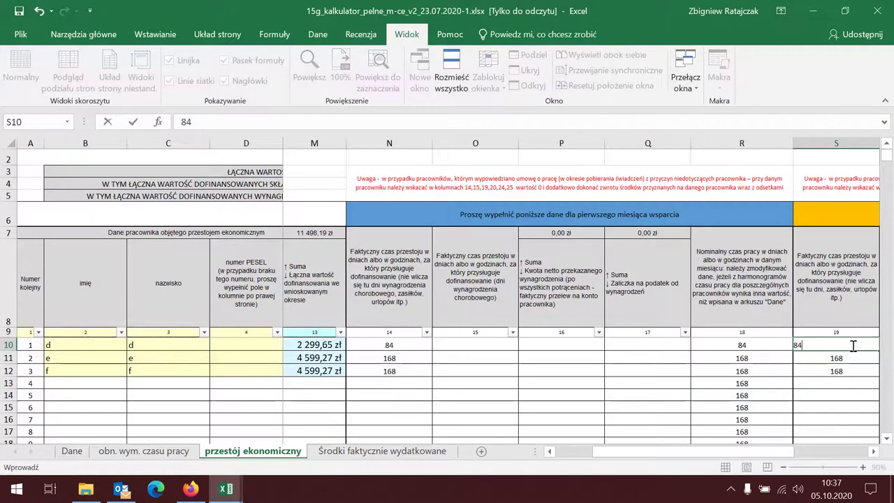
click(859, 419)
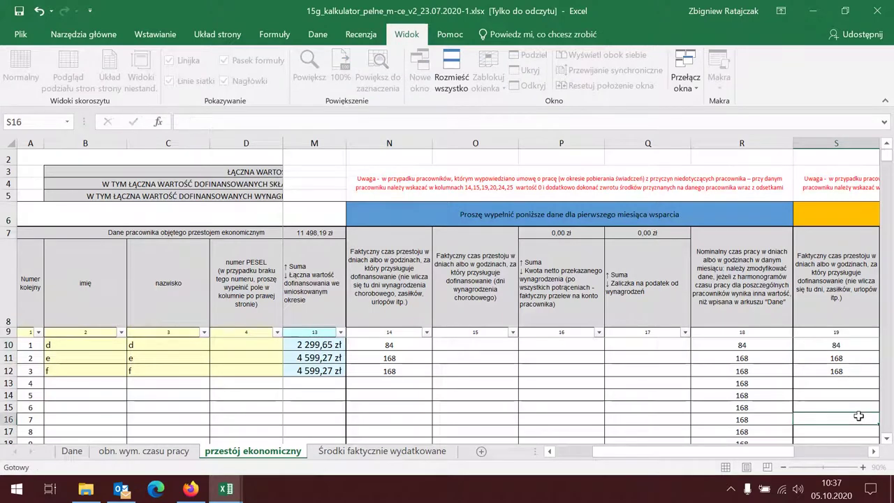
scroll(760, 454, right, 6)
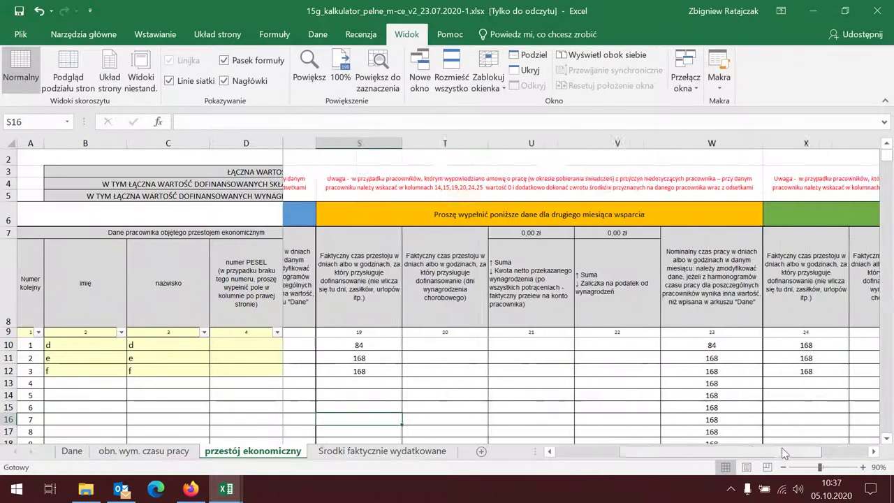
click(780, 344)
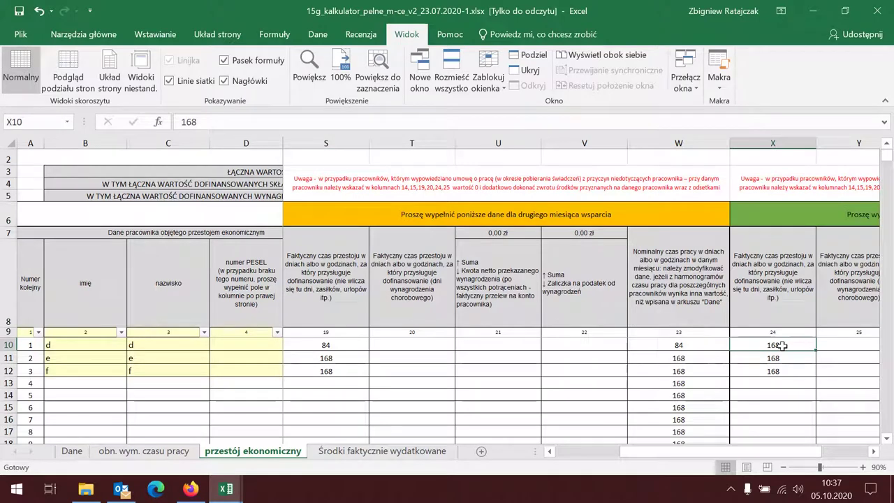
text(84)
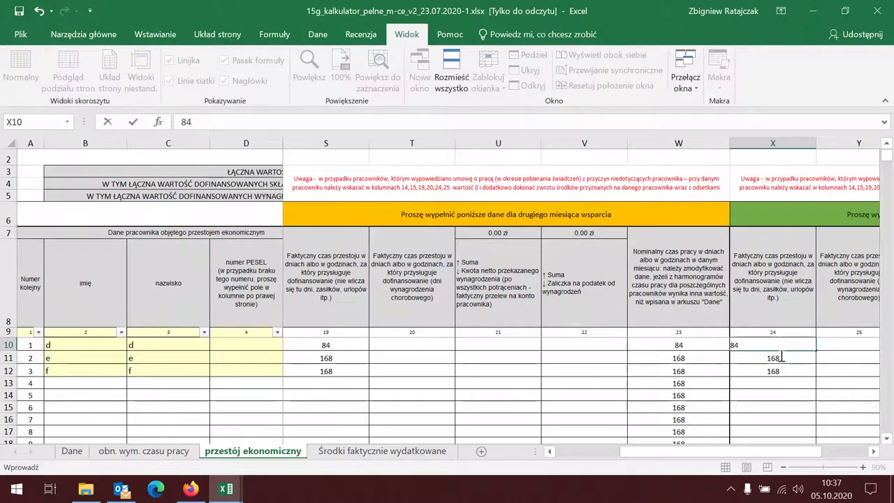
click(767, 403)
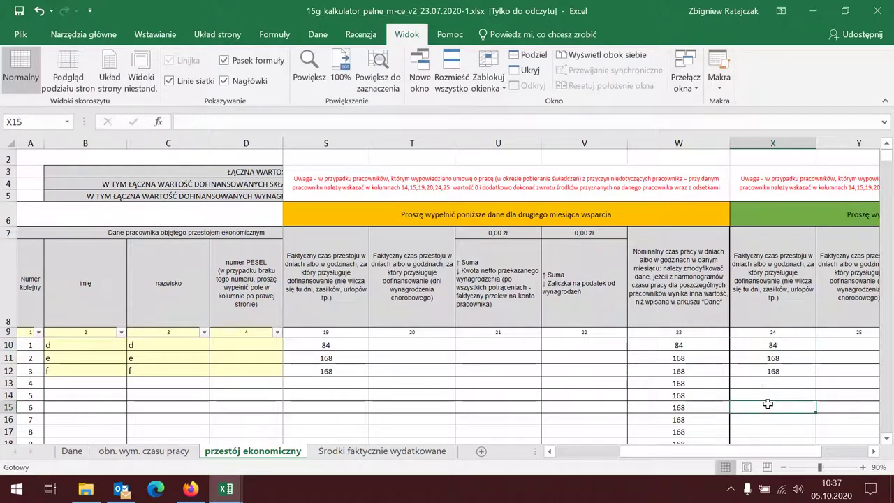
click(69, 453)
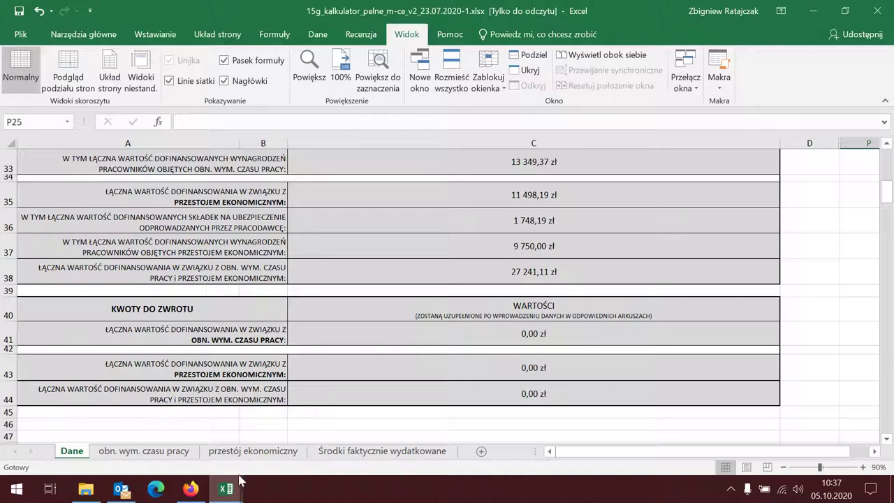
- On the przestój ekonomiczny sheet, set employee e's first-month downtime to 152 in N11 and 16 for sick pay in O11, and check the Dane sheet
click(253, 451)
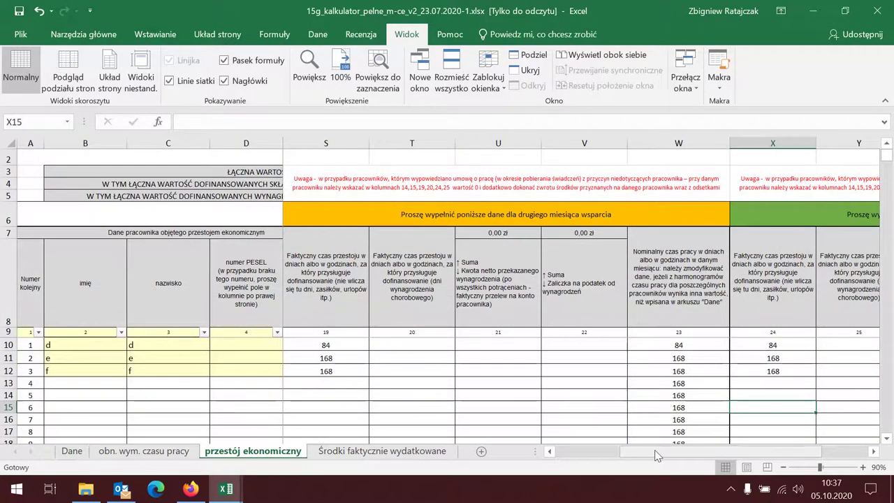
drag(655, 455, 616, 468)
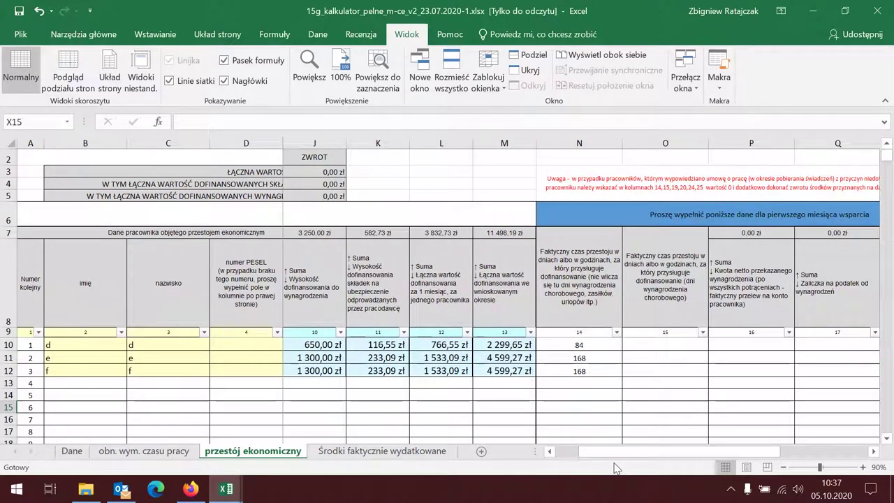
click(590, 357)
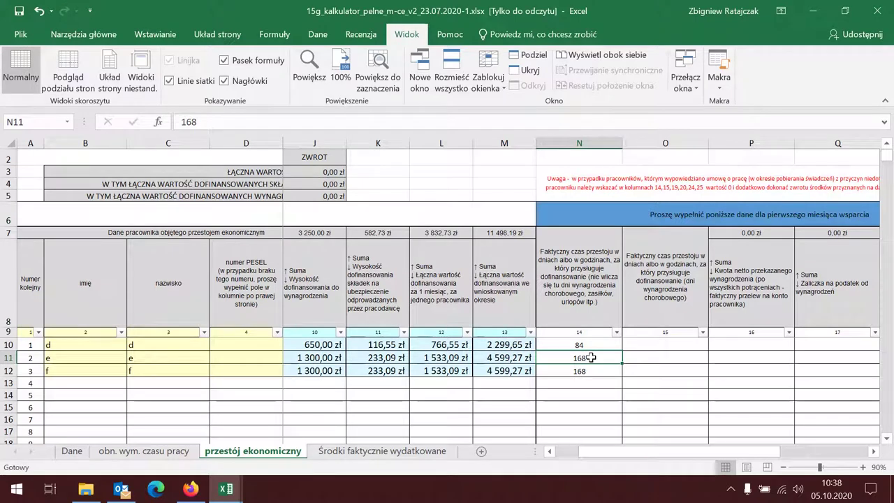
click(682, 357)
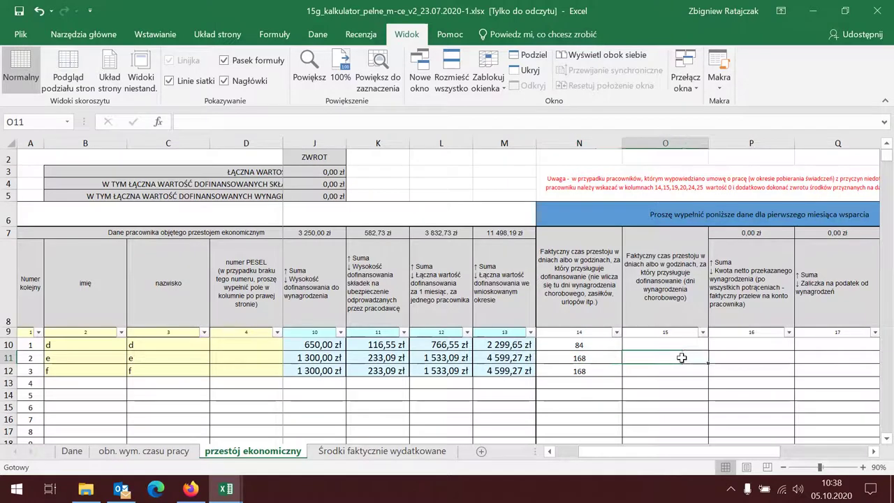
text(19)
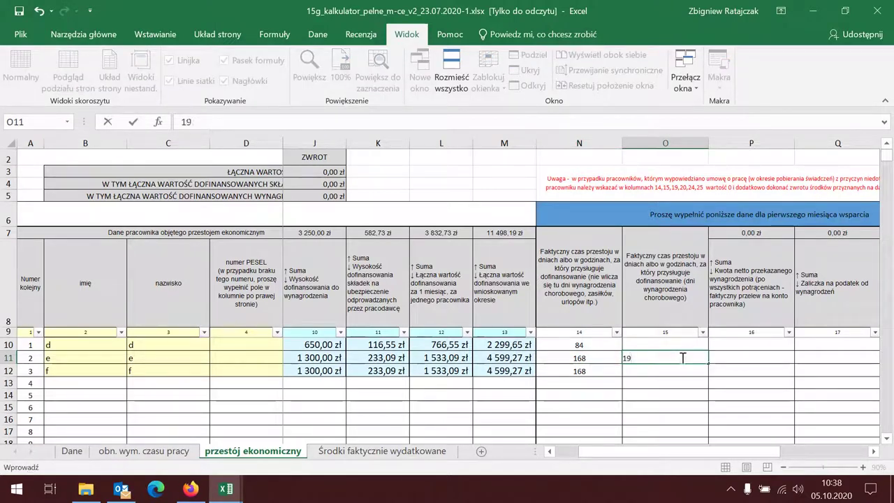
key(BackSpace)
text(6)
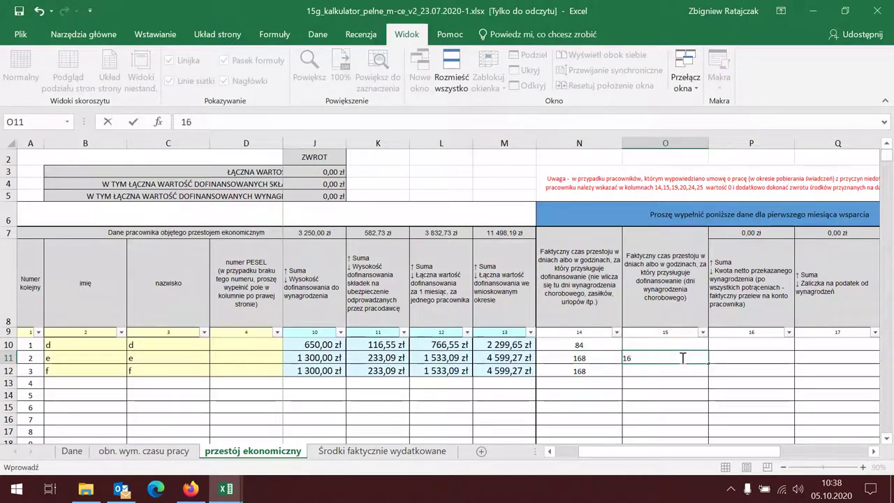
click(688, 392)
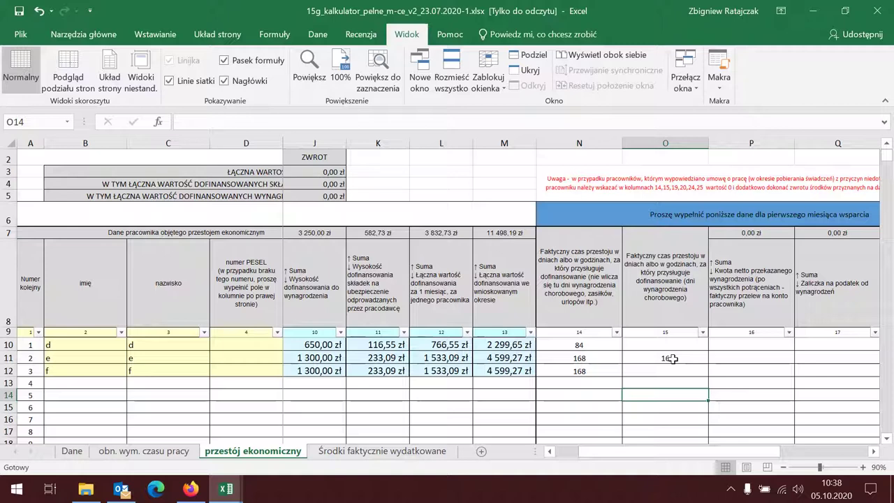
click(583, 360)
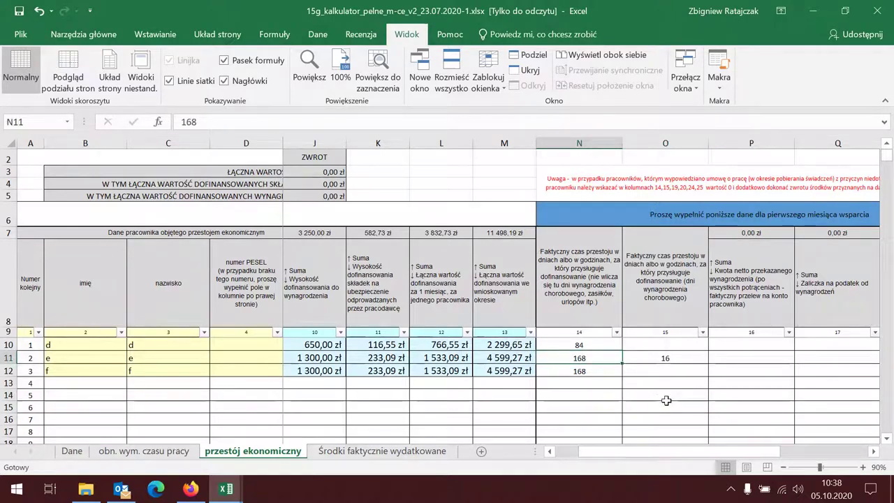
text(15)
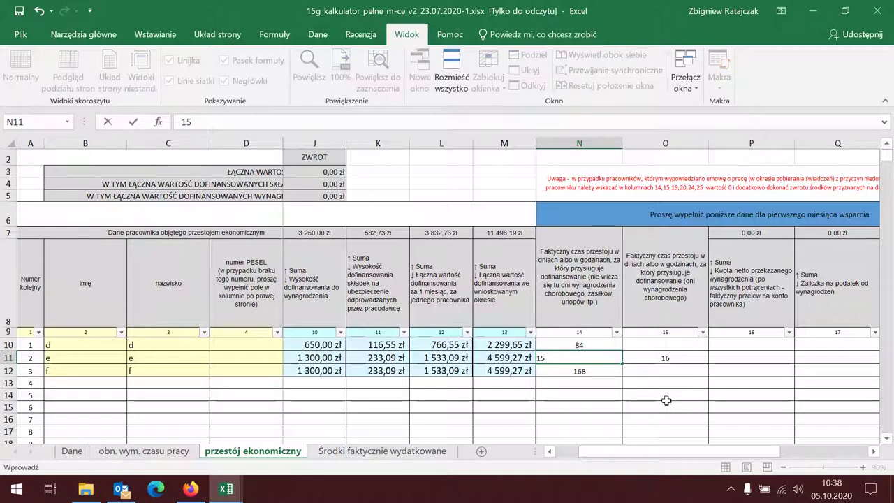
text(2)
click(669, 392)
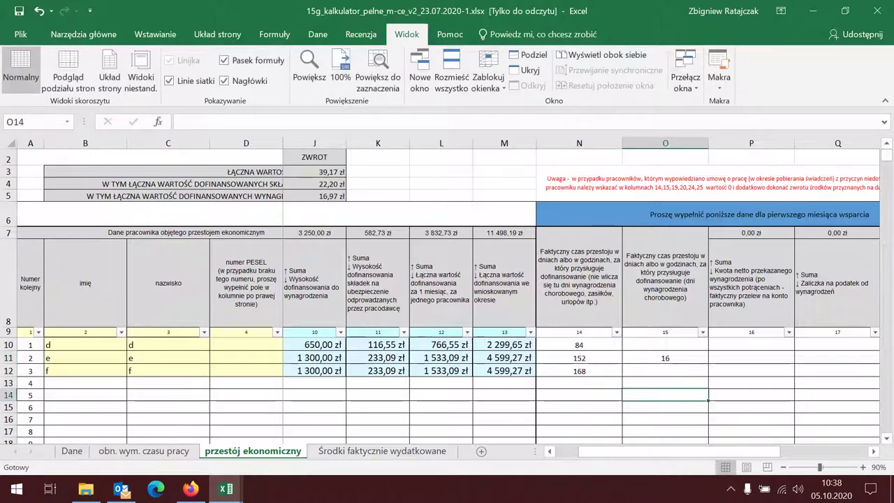
click(67, 452)
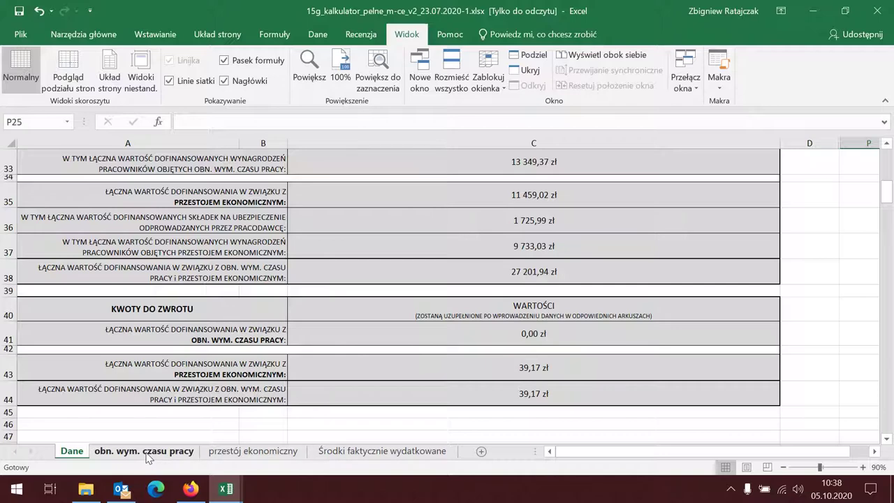
- On the przestój ekonomiczny sheet, set employee f's actual downtime for the second support month to 84 in S12
click(228, 453)
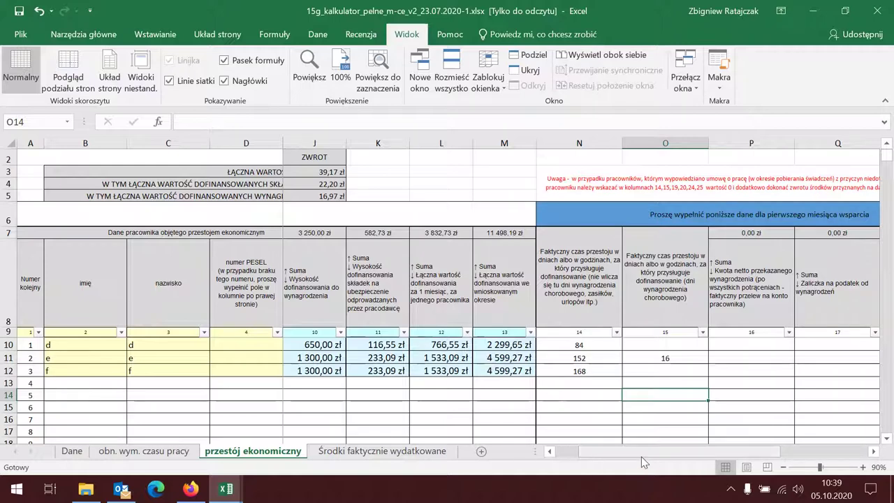
drag(649, 452, 651, 372)
click(873, 451)
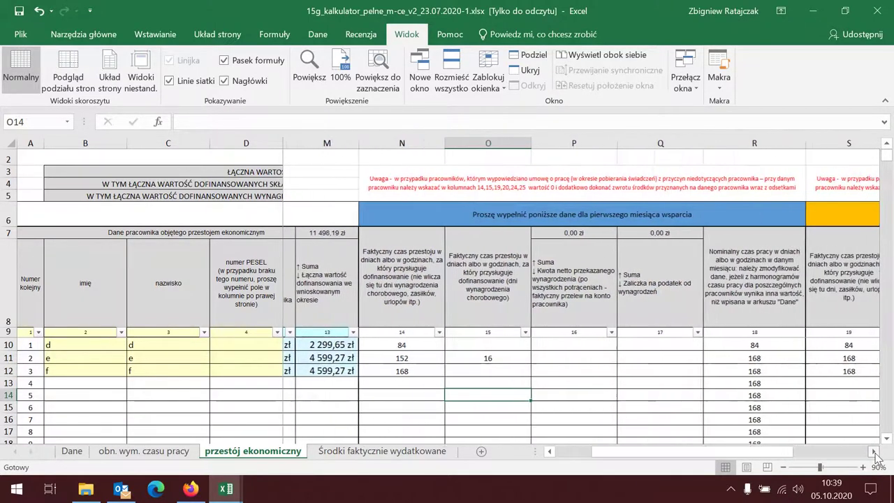
click(873, 451)
click(872, 451)
click(873, 451)
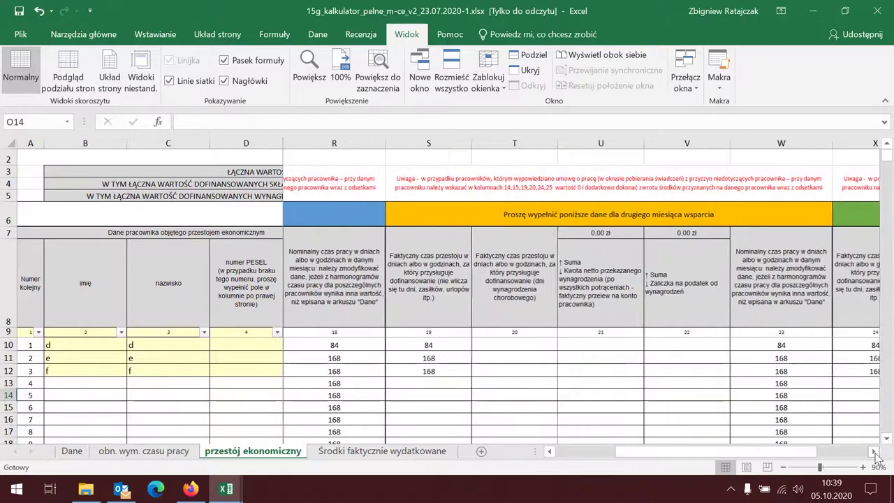
click(429, 372)
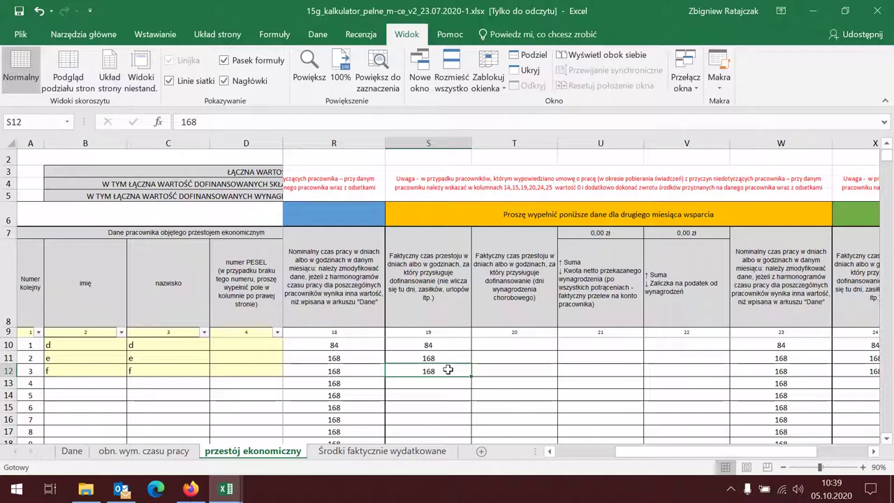
text(84)
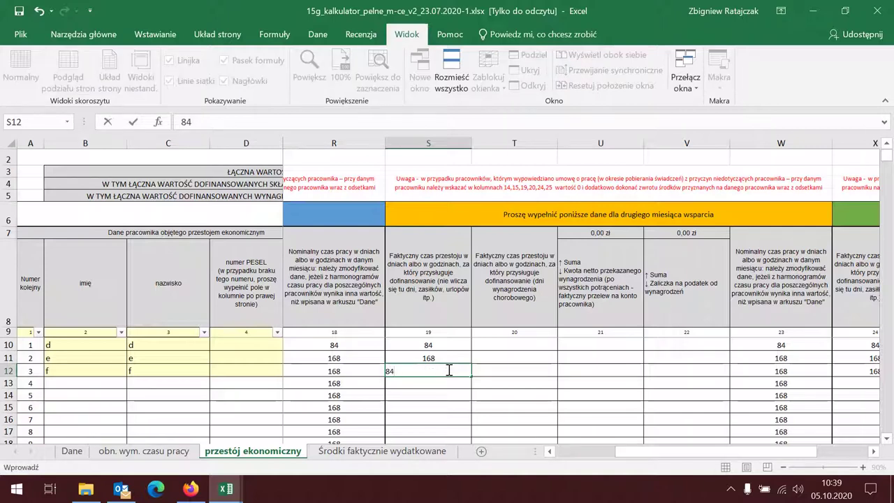
click(435, 404)
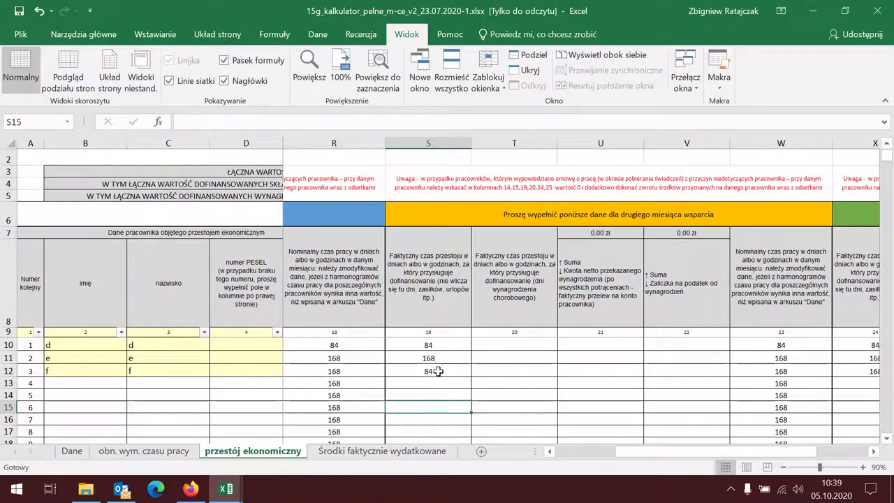
click(520, 370)
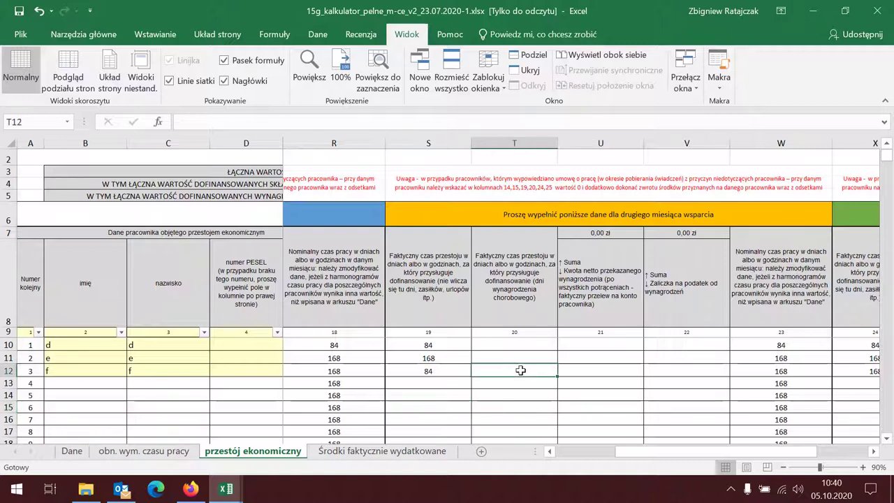
click(448, 370)
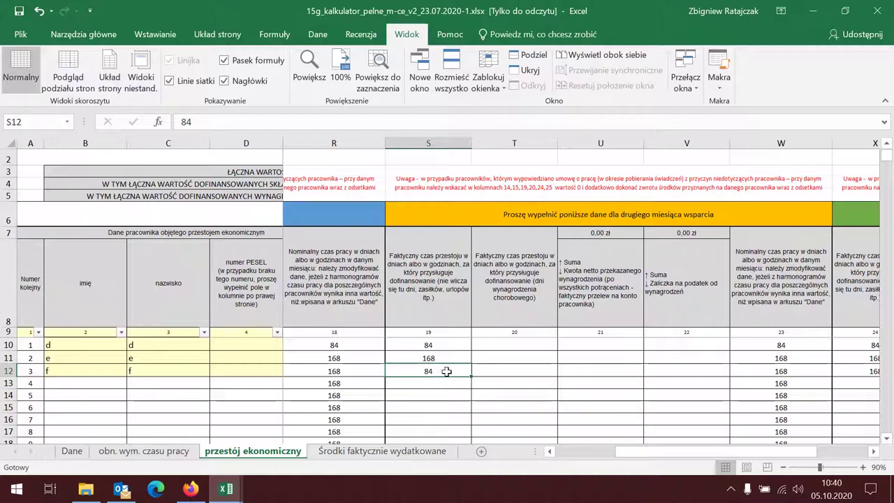
- Review the amounts to be returned, settled and received on the Dane sheet
click(72, 453)
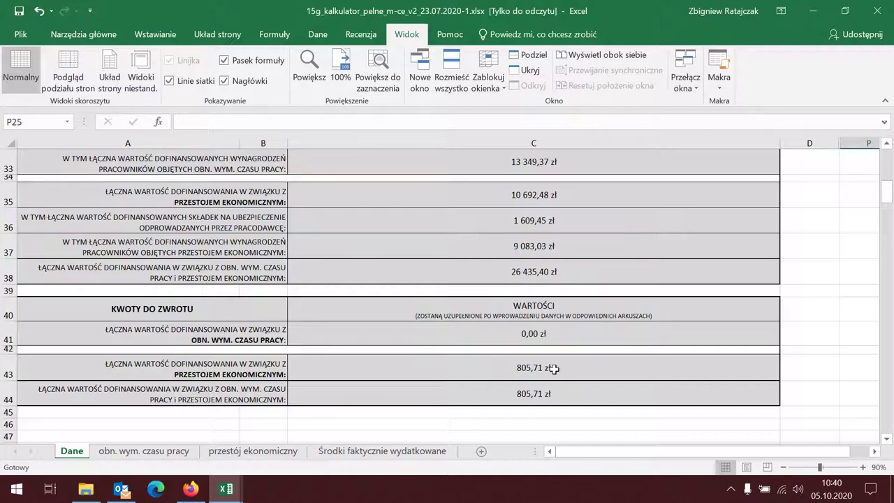
scroll(553, 368, up, 1)
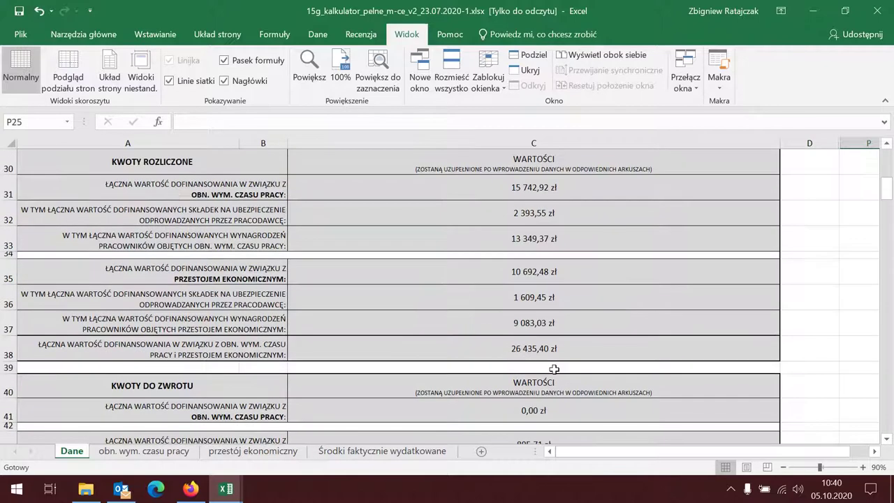
scroll(553, 368, up, 2)
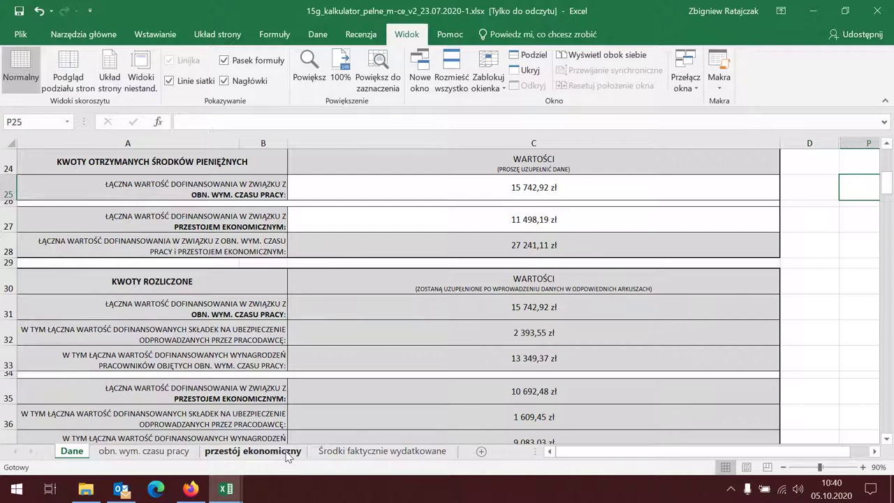
- On the obn. wym. czasu pracy sheet, set employee a's first-month gross pay to 1800 in O10
click(171, 454)
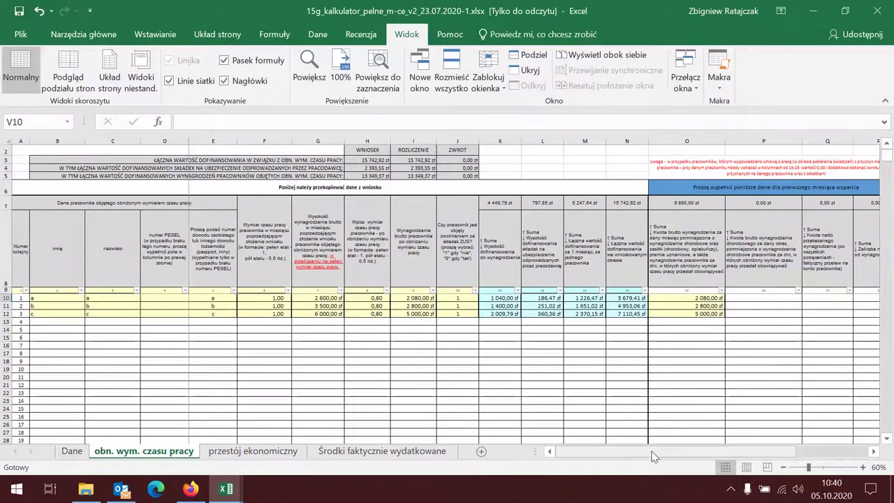
mouse_move(653, 452)
mouse_down()
mouse_move(722, 451)
mouse_move(652, 460)
mouse_up()
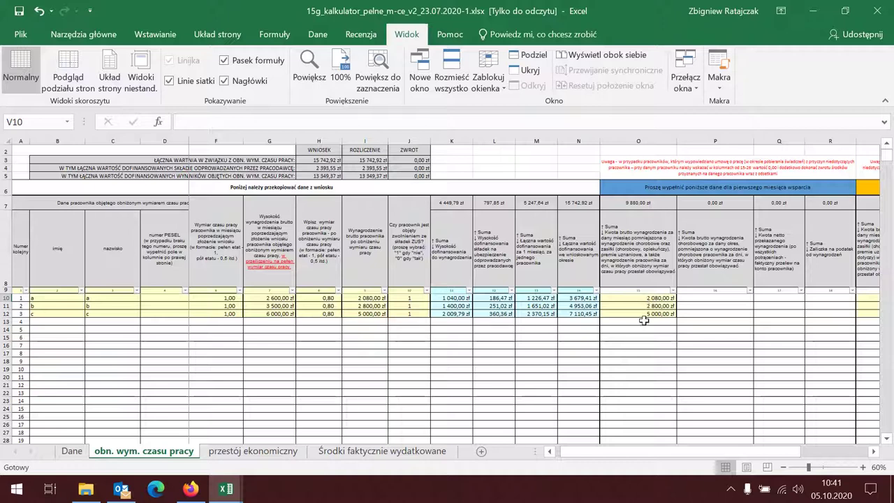
click(639, 298)
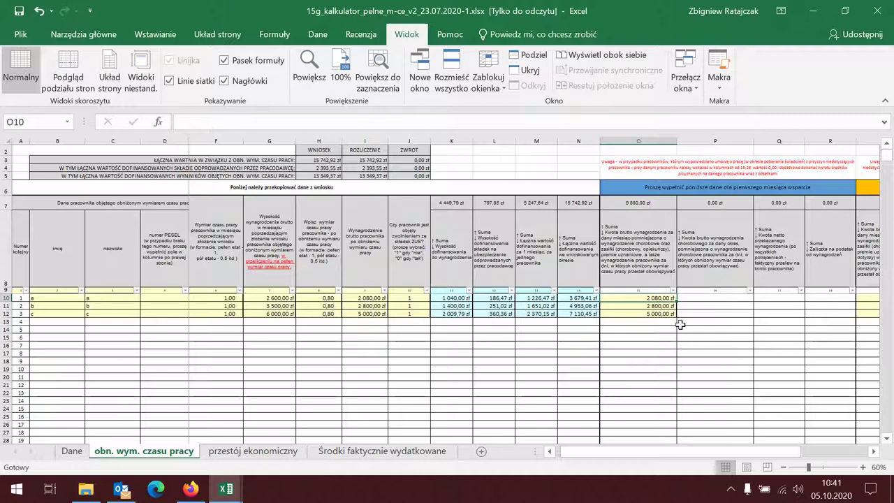
text(188)
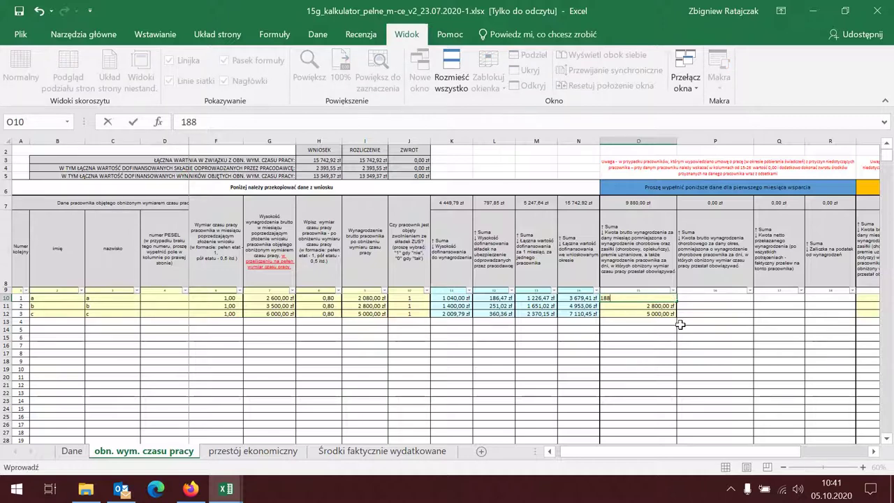
key(BackSpace)
text(00)
click(707, 390)
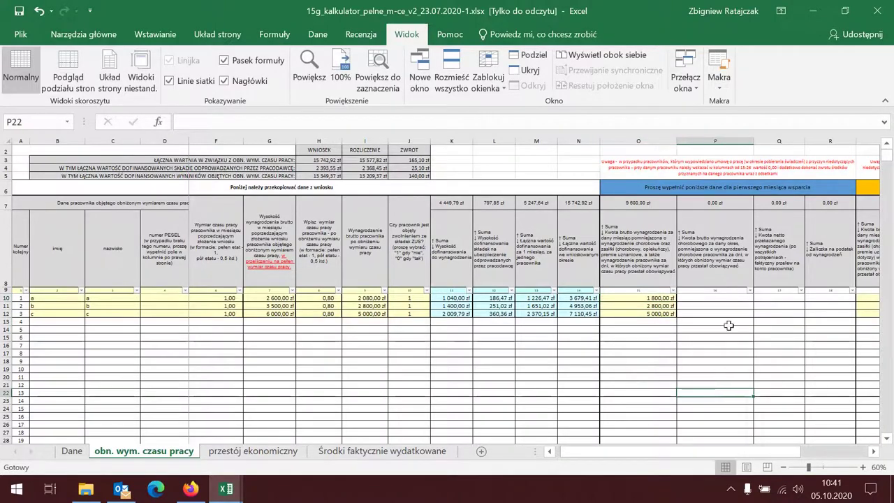
- Enter 200 as employee a's first-month gross sick pay in P10, and check the settled and returnable amounts on the Dane sheet
click(717, 296)
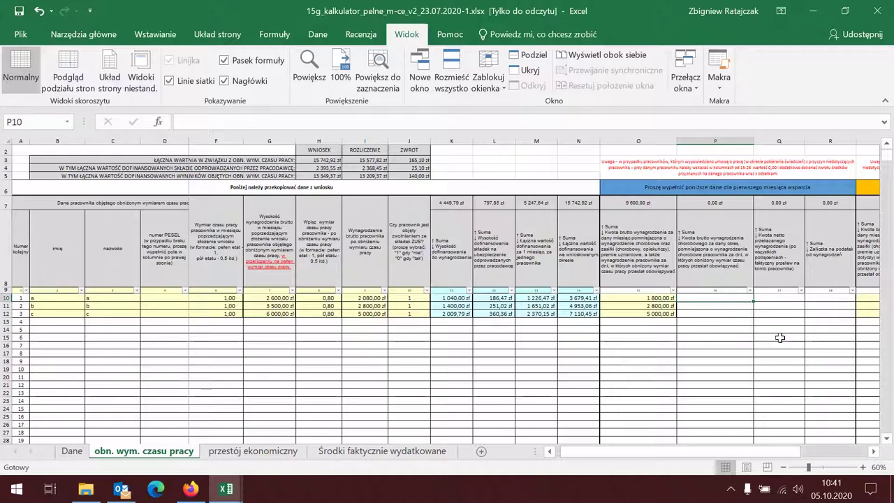
text(200)
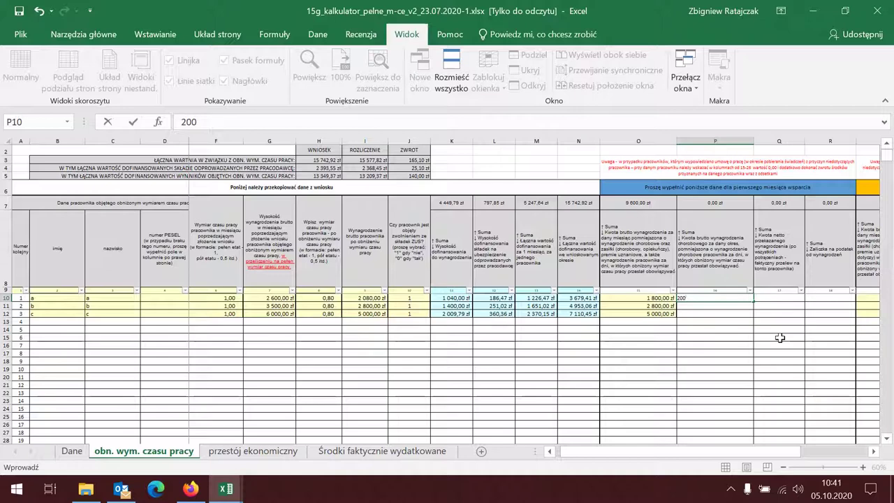
key(Return)
click(745, 361)
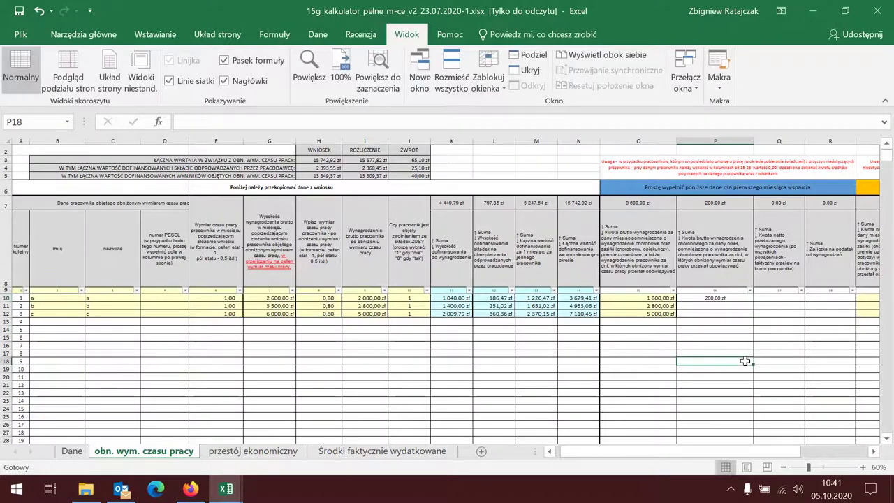
click(72, 452)
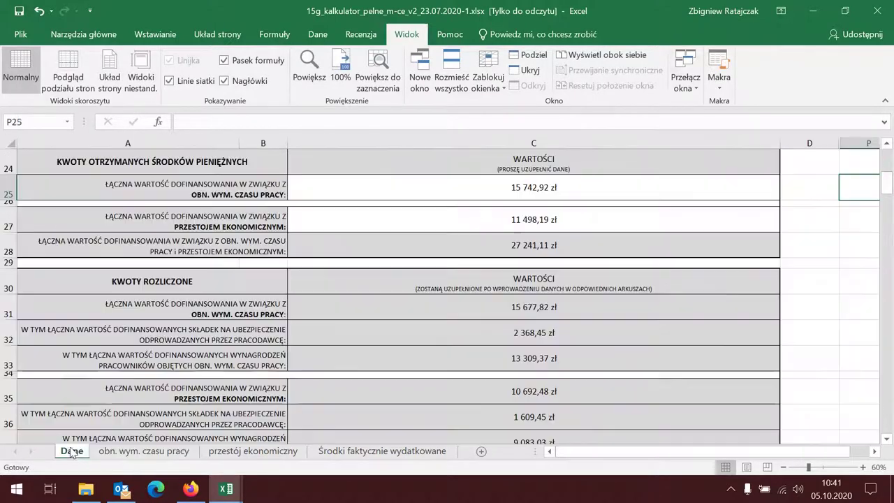
scroll(604, 377, down, 1)
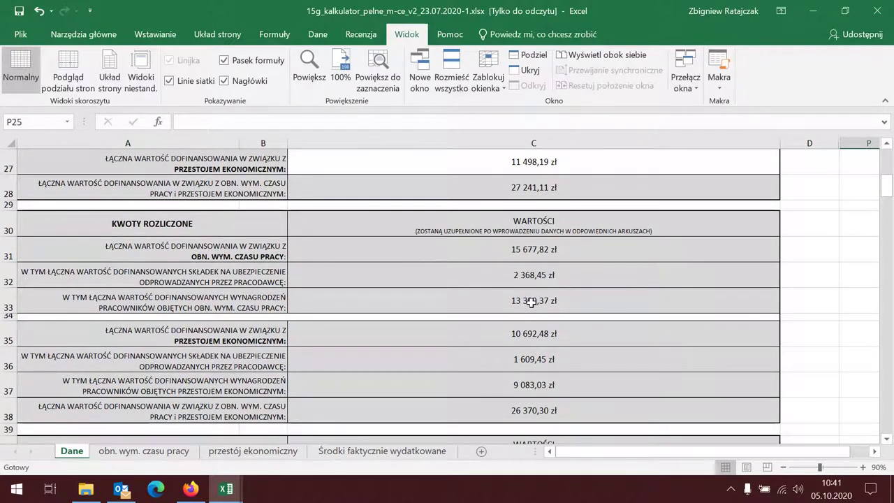
scroll(531, 302, down, 2)
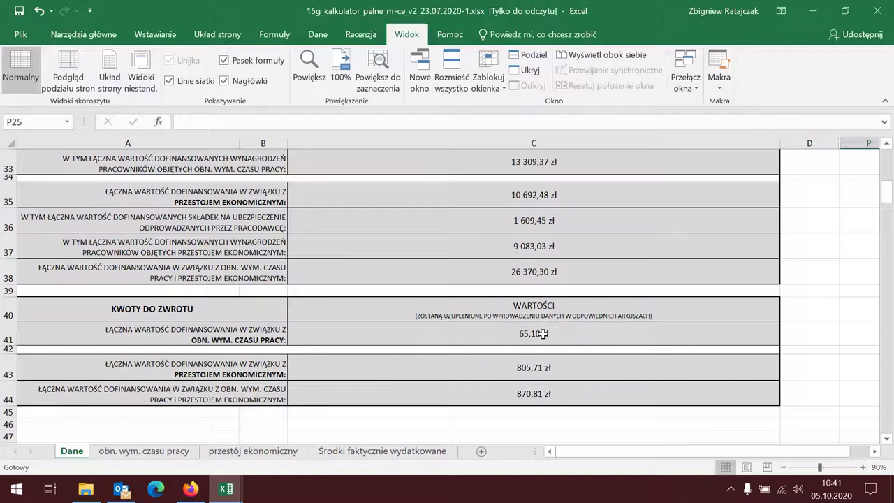
- On the obn. wym. czasu pracy sheet, set employee b's second-month gross pay to 1400 in S11, and check the return amounts on the Dane sheet
click(144, 451)
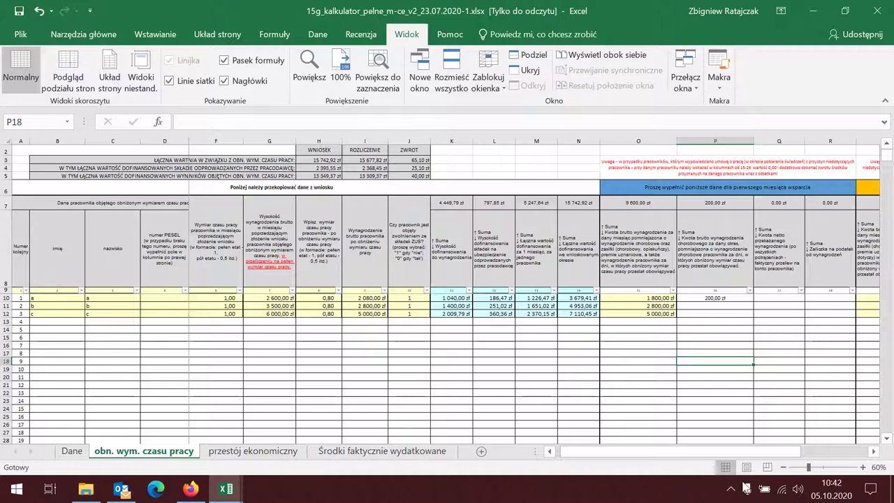
click(874, 452)
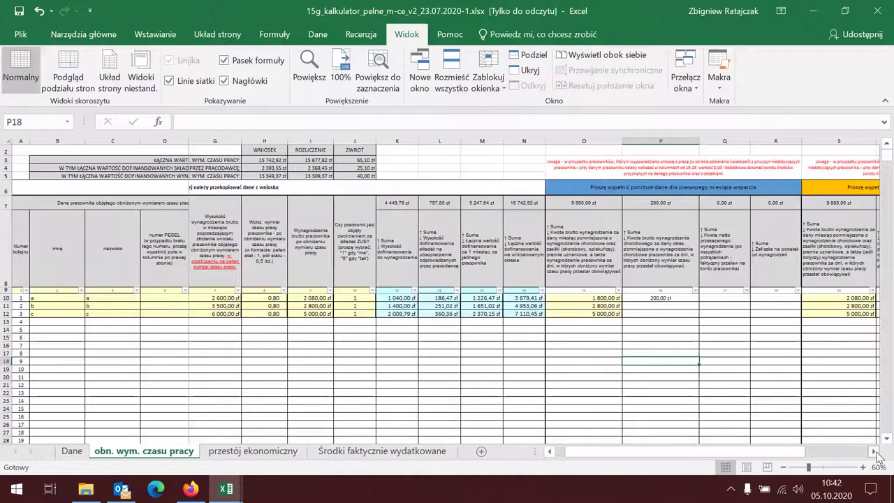
click(874, 451)
click(874, 452)
click(874, 452)
click(874, 452)
click(874, 452)
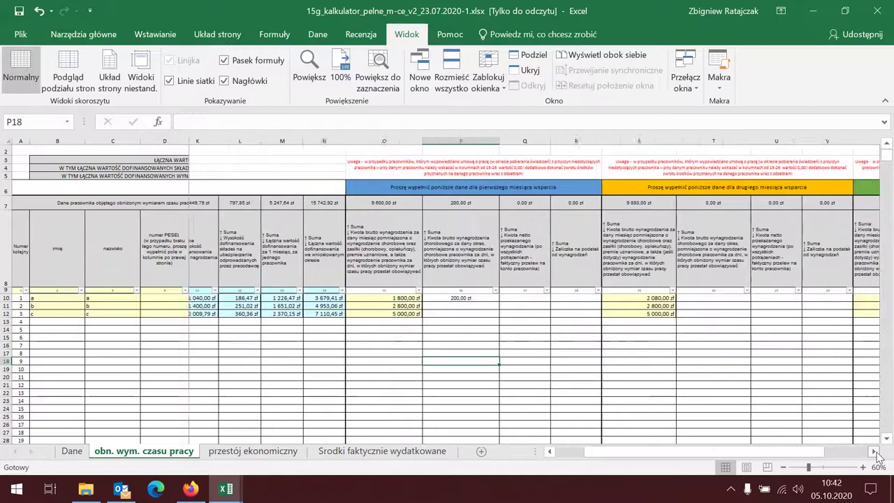
click(874, 452)
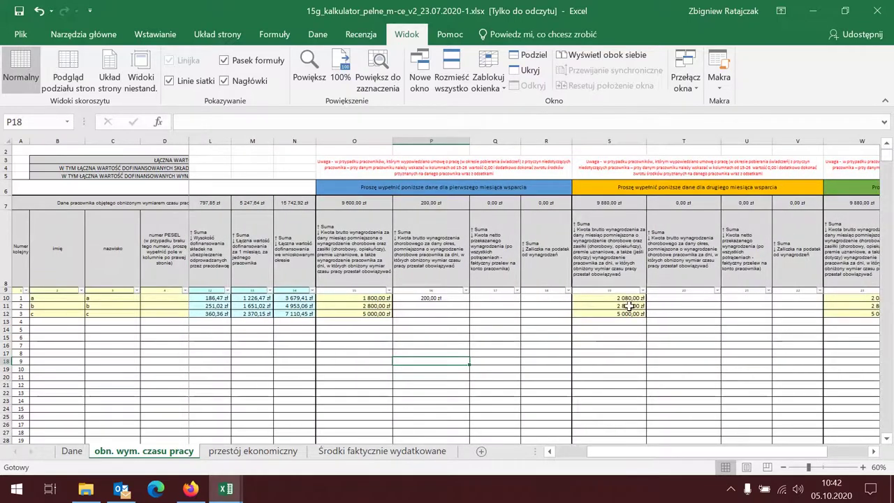
click(629, 306)
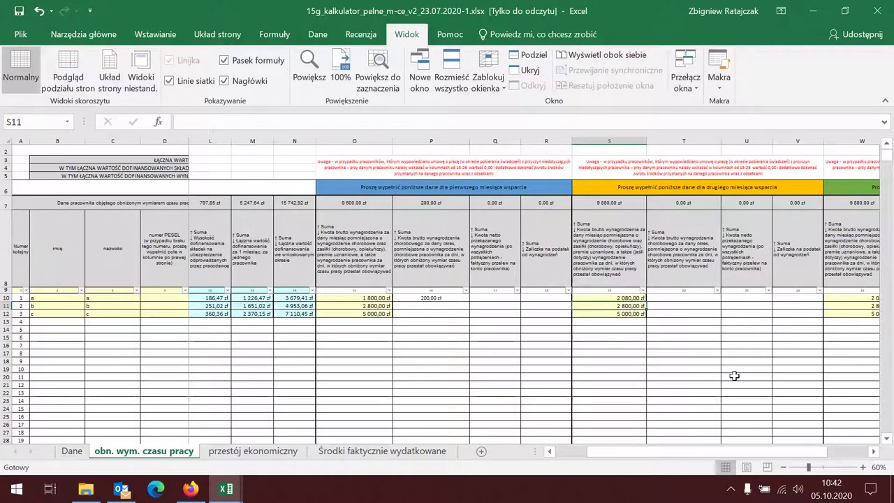
text(14)
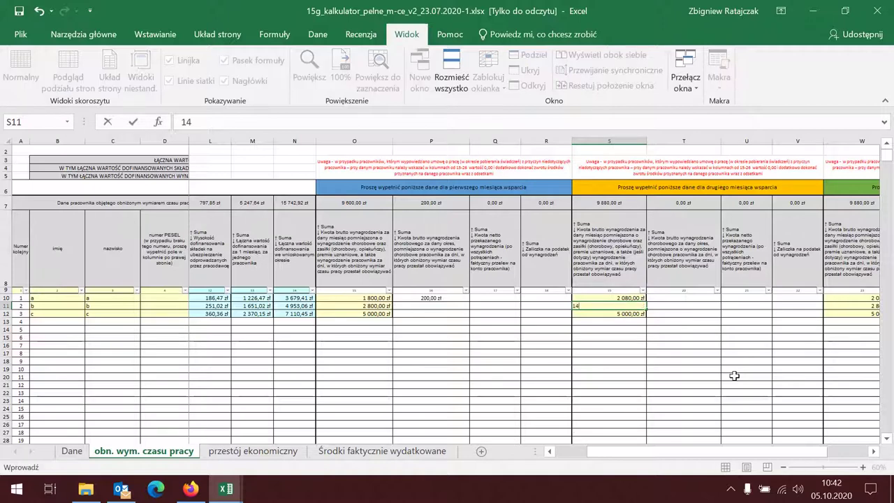
text(00)
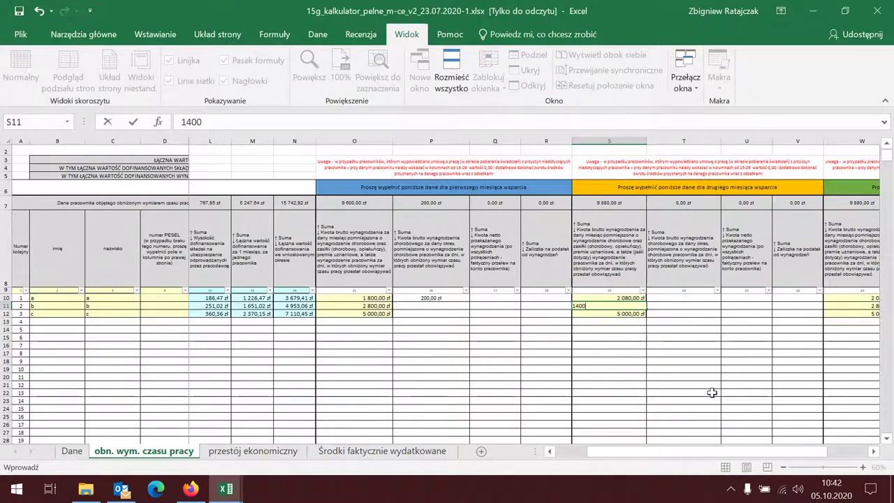
click(712, 402)
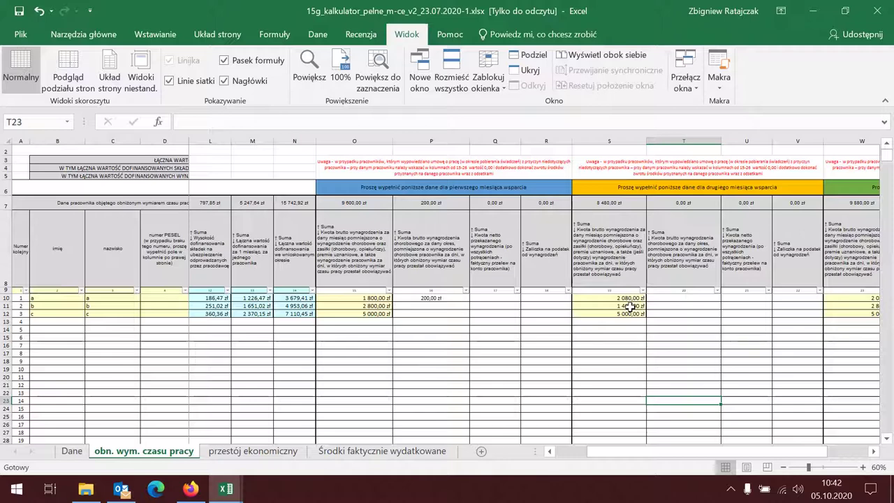
click(73, 451)
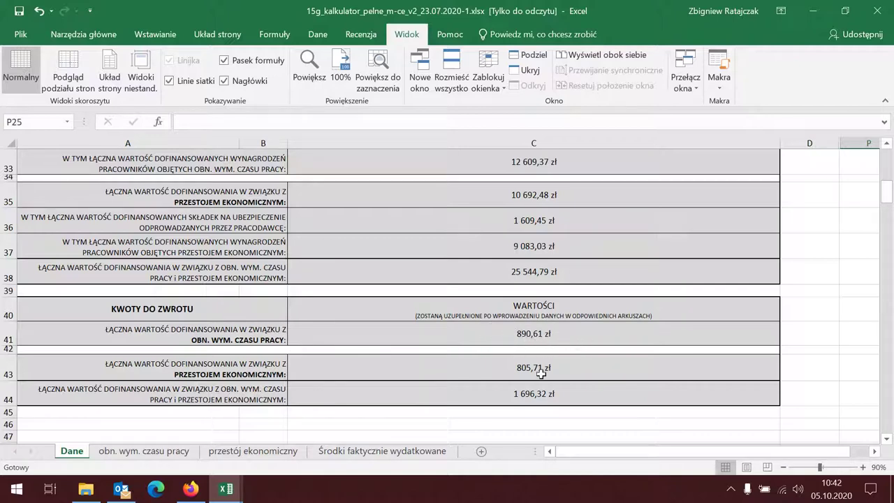
- On the obn. wym. czasu pracy sheet, enter 800 as employee c's third-month gross sick pay in X12
click(153, 447)
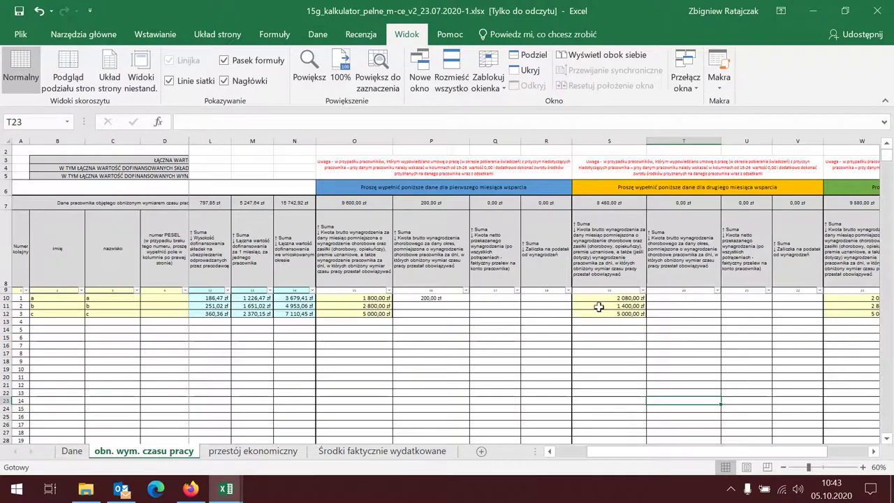
click(872, 452)
click(873, 452)
click(872, 452)
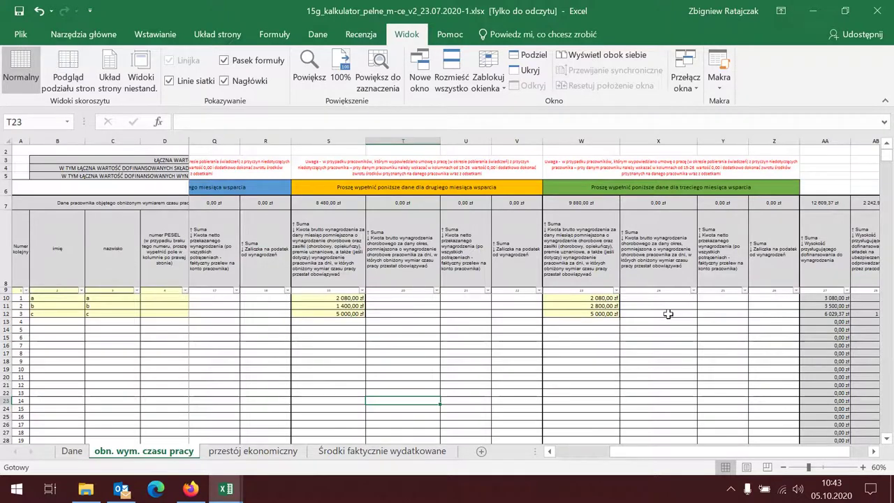
click(668, 314)
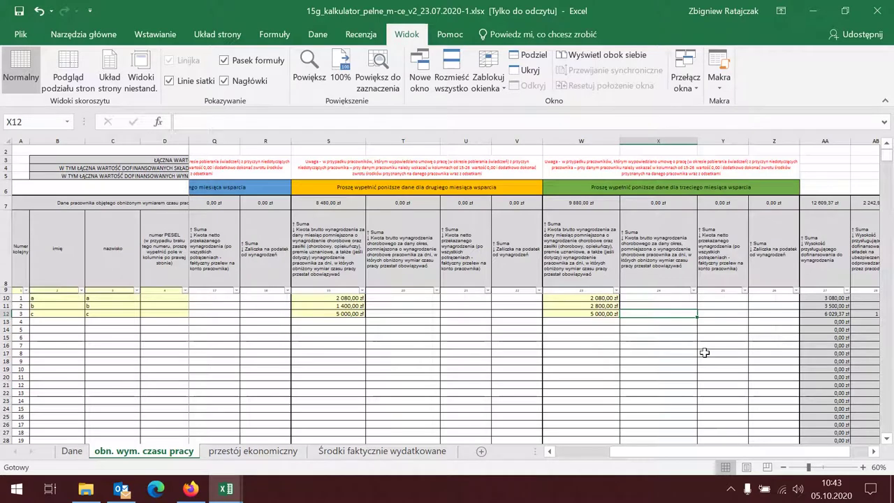
text(800)
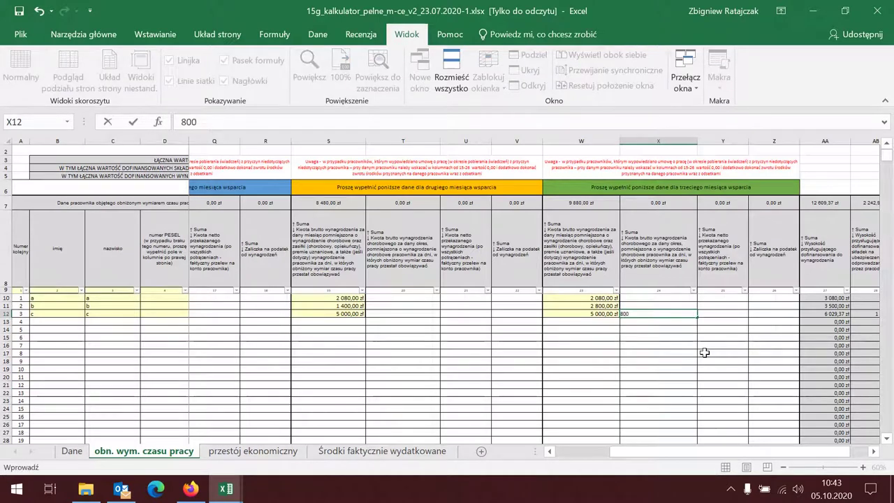
click(675, 357)
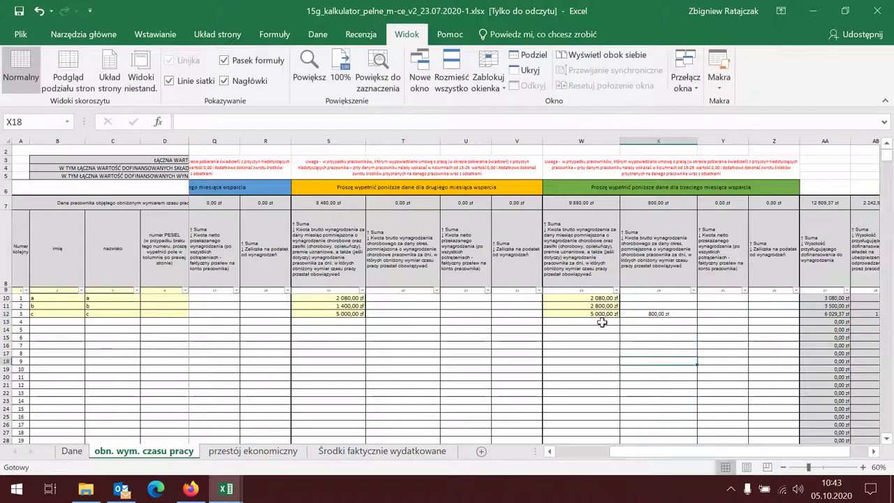
- Set employee c's third-month gross pay to 4000 in W12 and compare it with the sick pay in X12
click(602, 314)
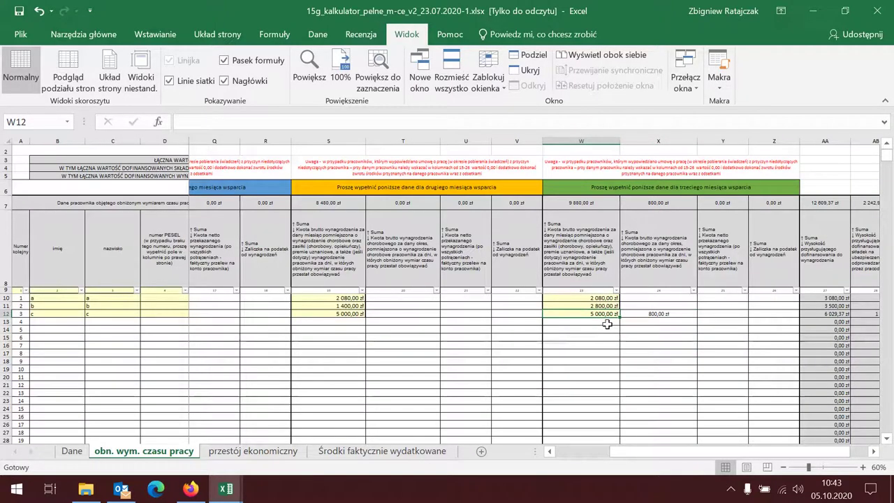
text(4000)
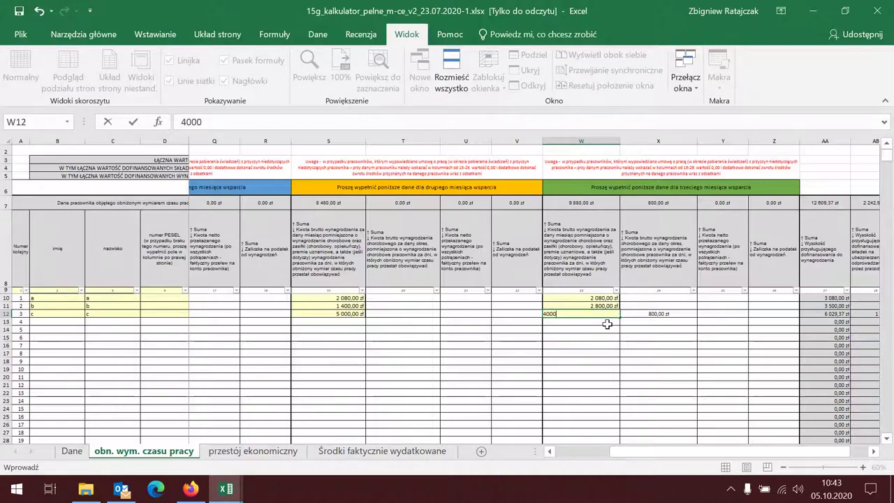
click(585, 369)
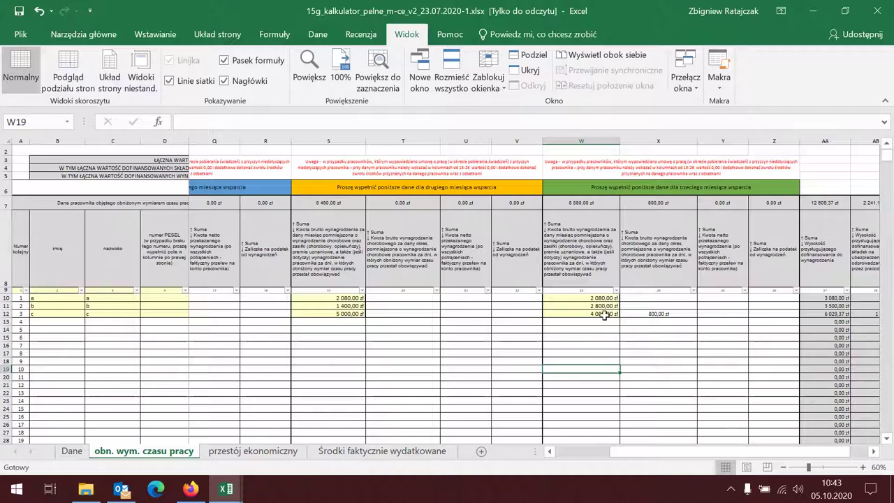
click(669, 315)
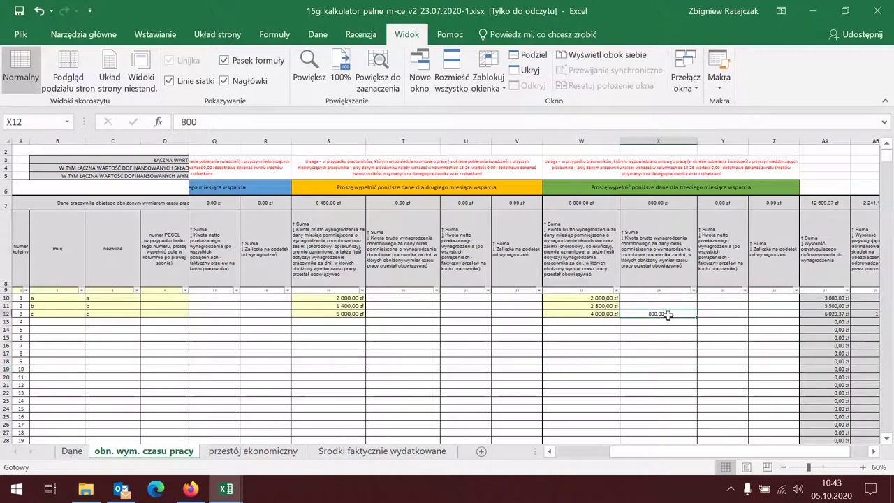
- Set employee c's third-month gross pay to 2000 in W12, and check the received, settled and returnable amounts on the Dane sheet
click(604, 314)
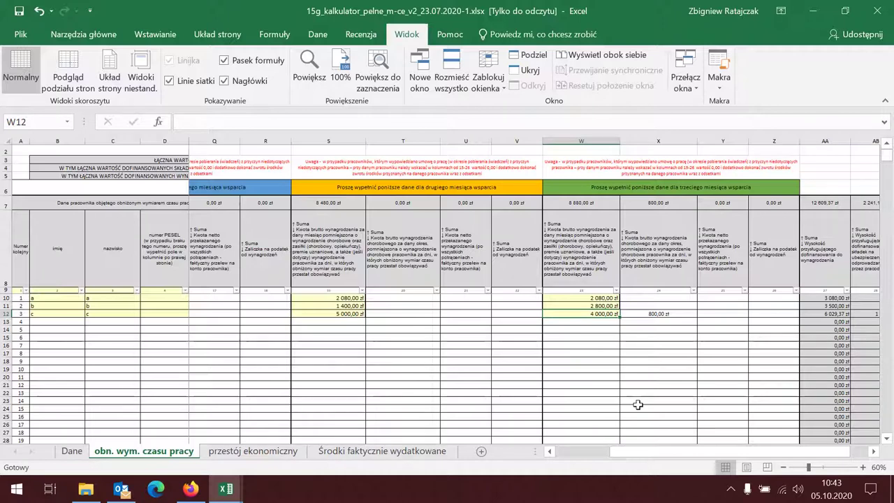
text(2 )
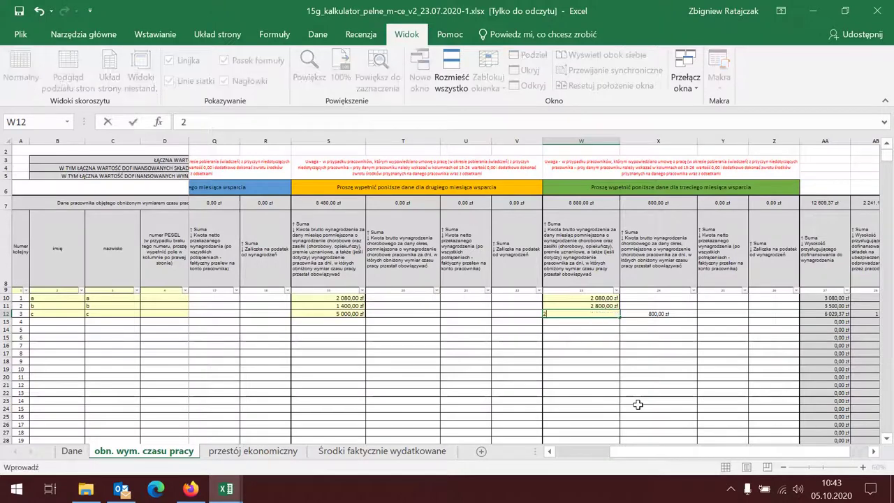
text(000)
click(586, 386)
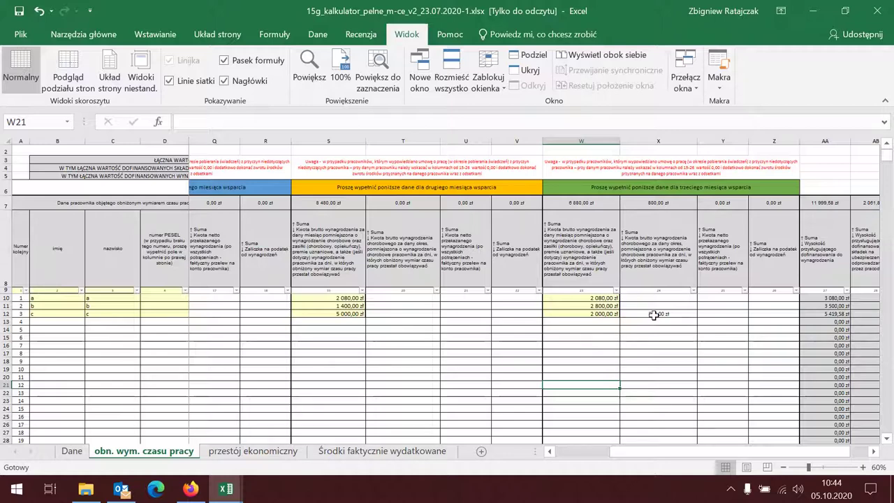
click(72, 450)
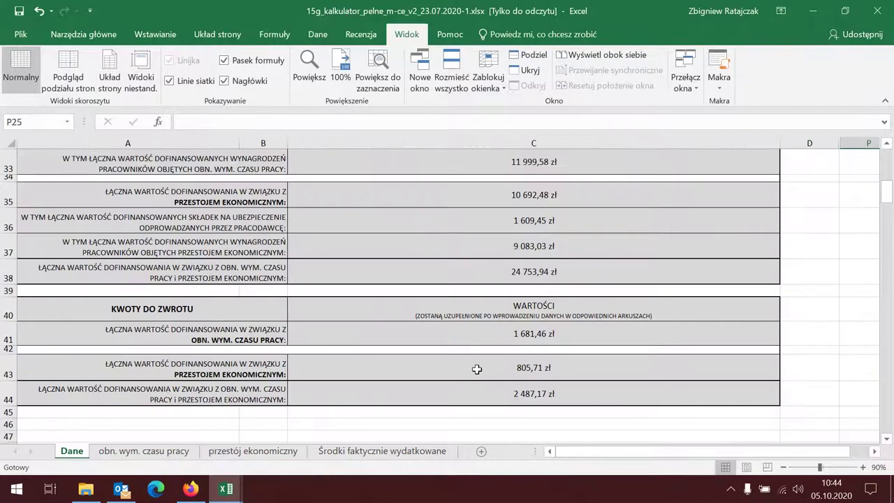
scroll(549, 415, up, 2)
scroll(550, 415, down, 2)
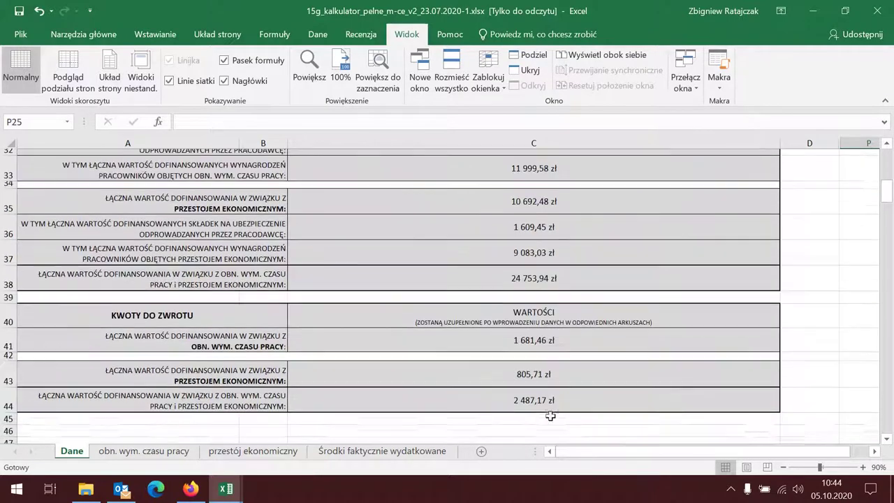
scroll(534, 398, up, 4)
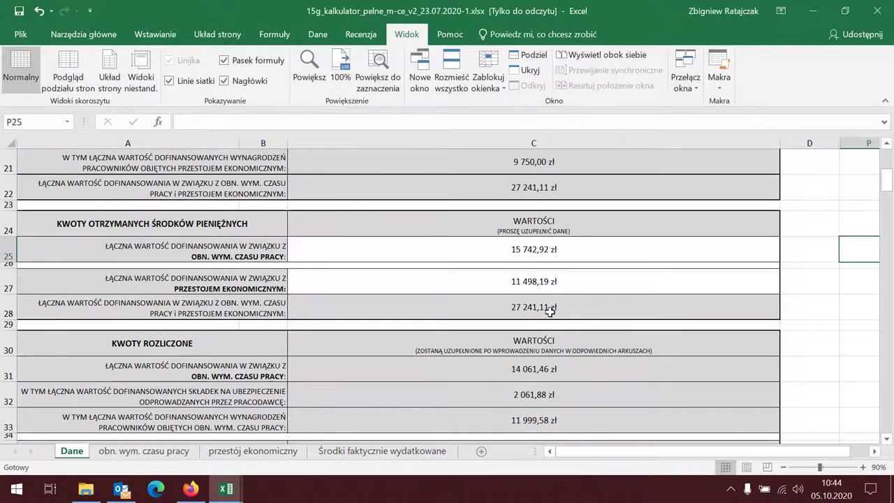
scroll(550, 311, down, 4)
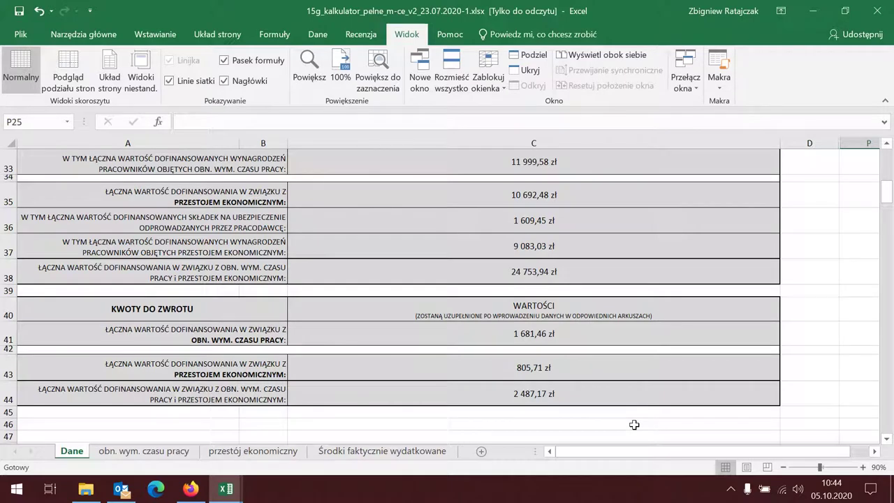
- Review the employer's monthly spending on wages and contributions on the Środki faktycznie wydatkowane sheet
click(401, 452)
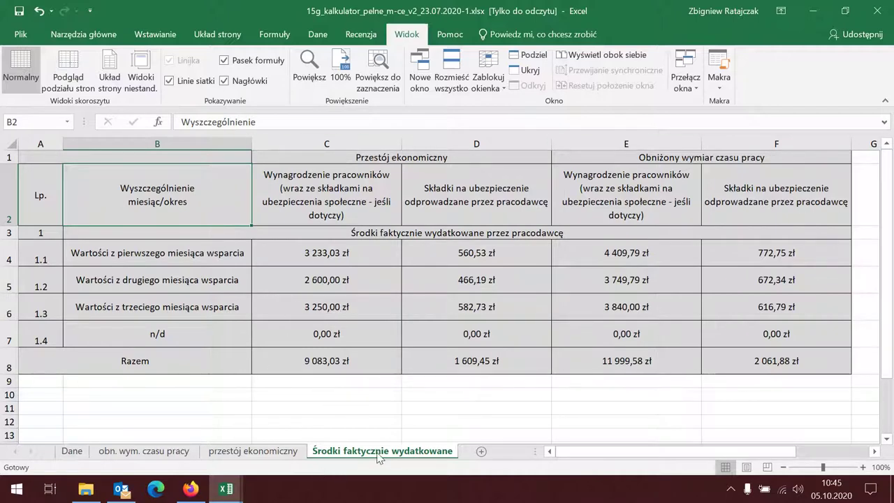
click(72, 451)
click(255, 451)
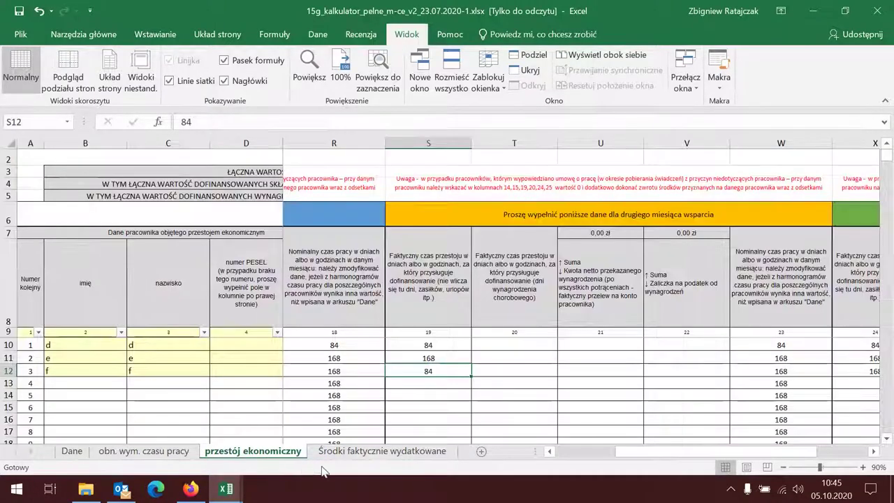
click(358, 452)
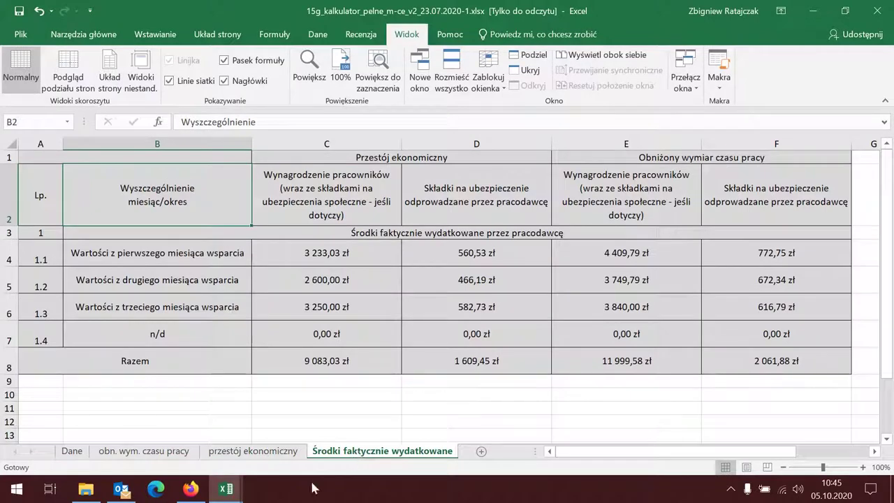